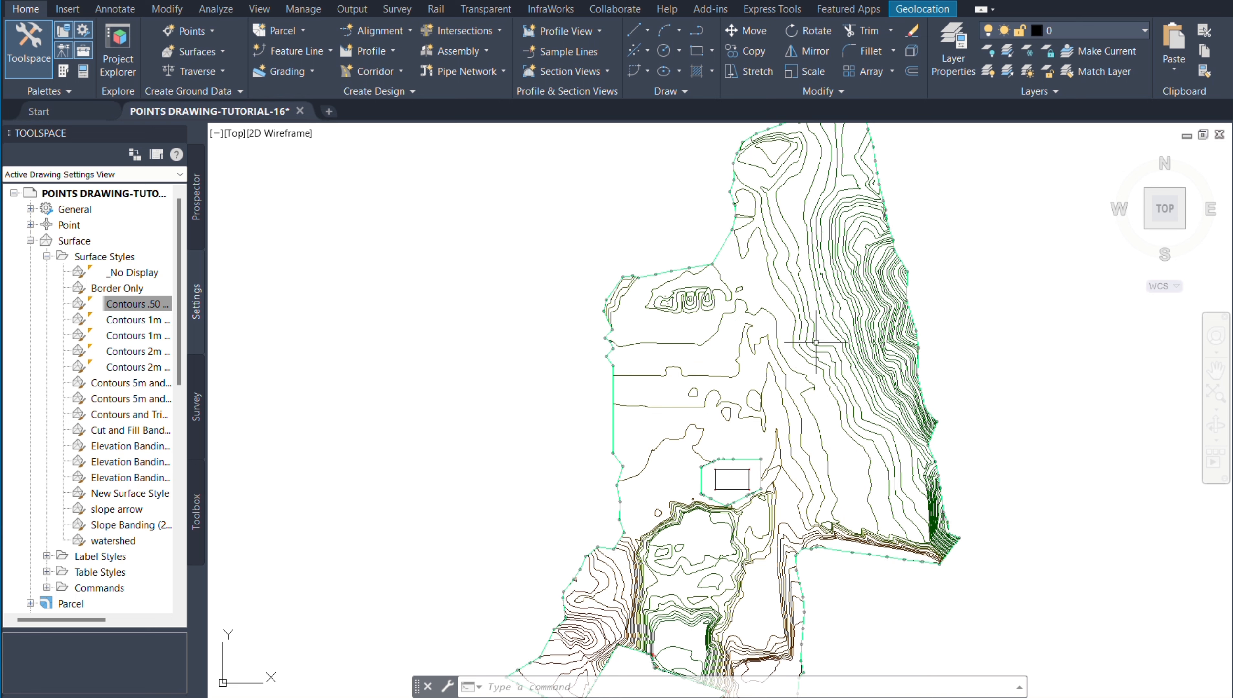
Select the NGL surface and open the Add Labels dialog for surface labels.
click(812, 336)
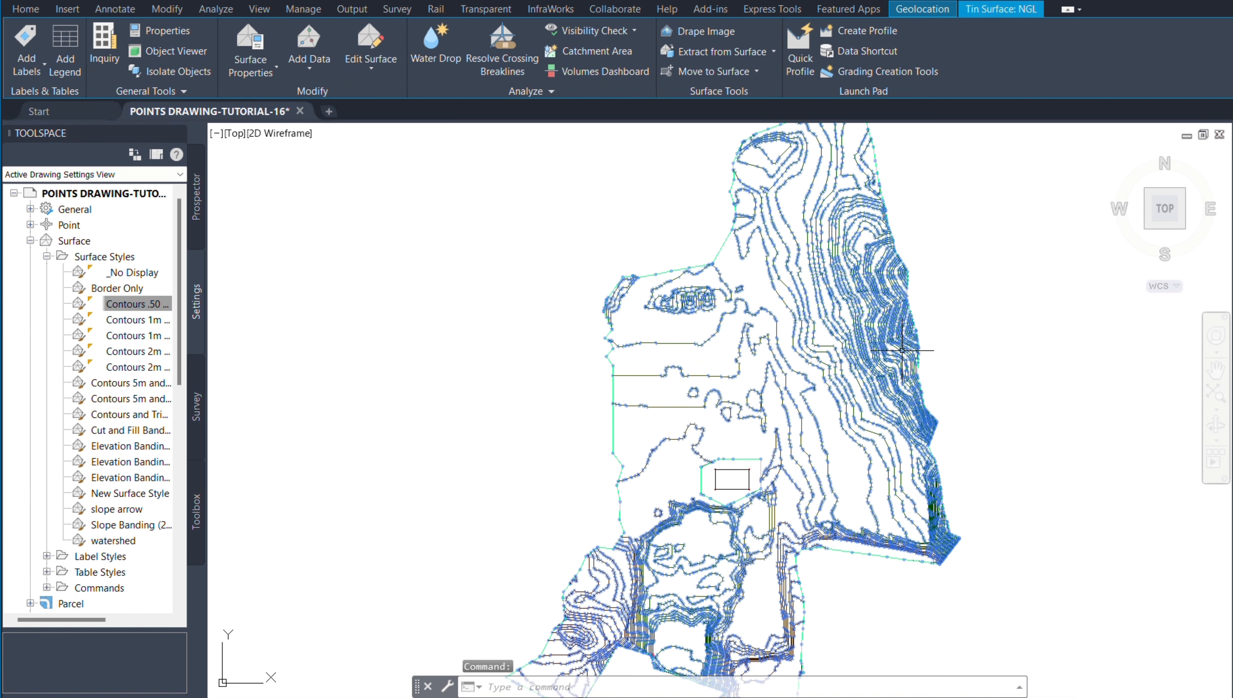
scroll(902, 350, down, 2)
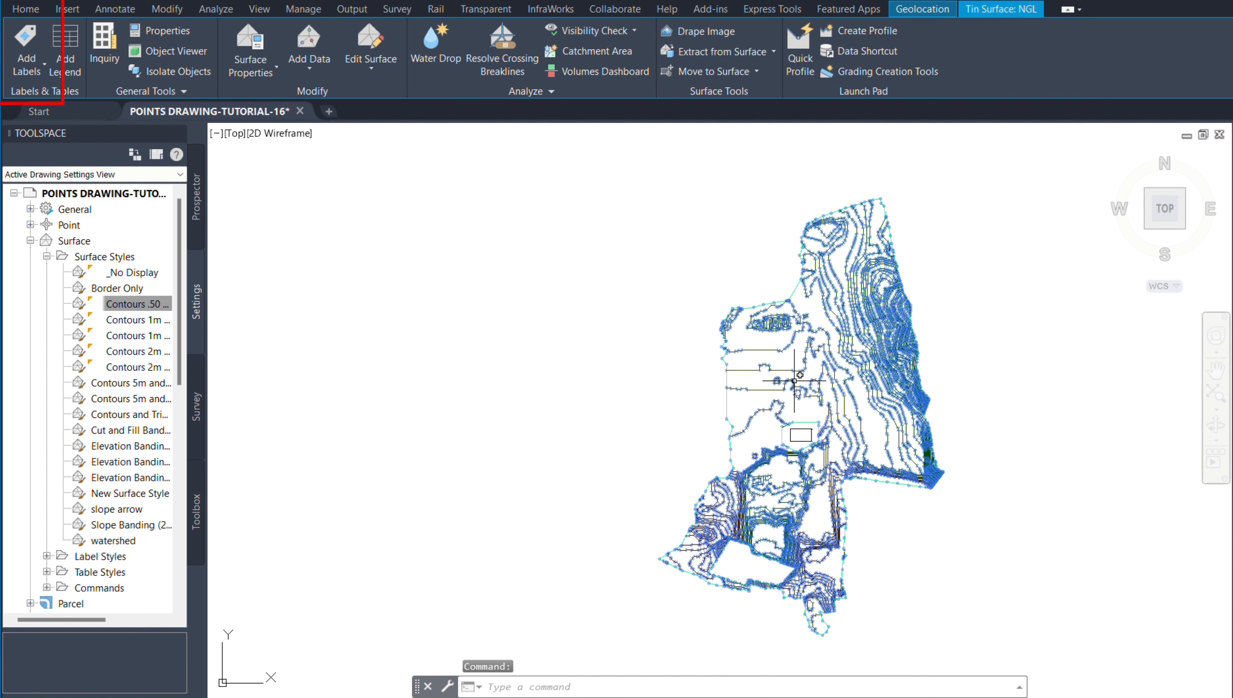
key(Escape)
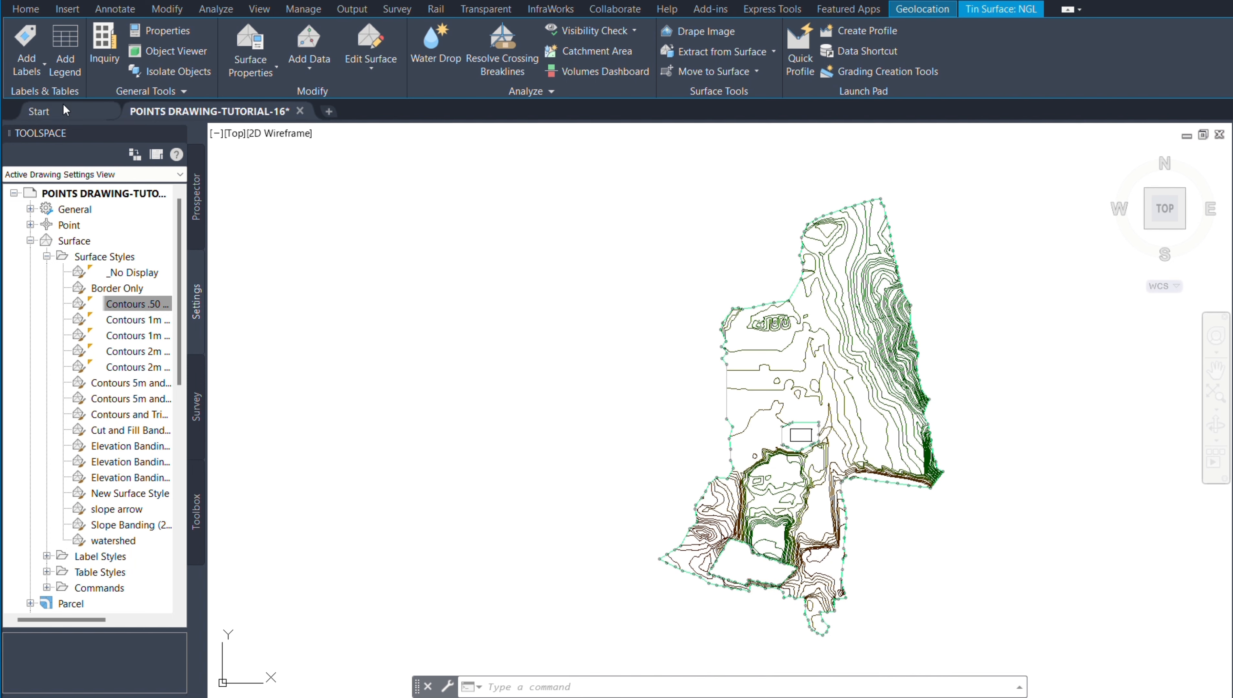
click(41, 65)
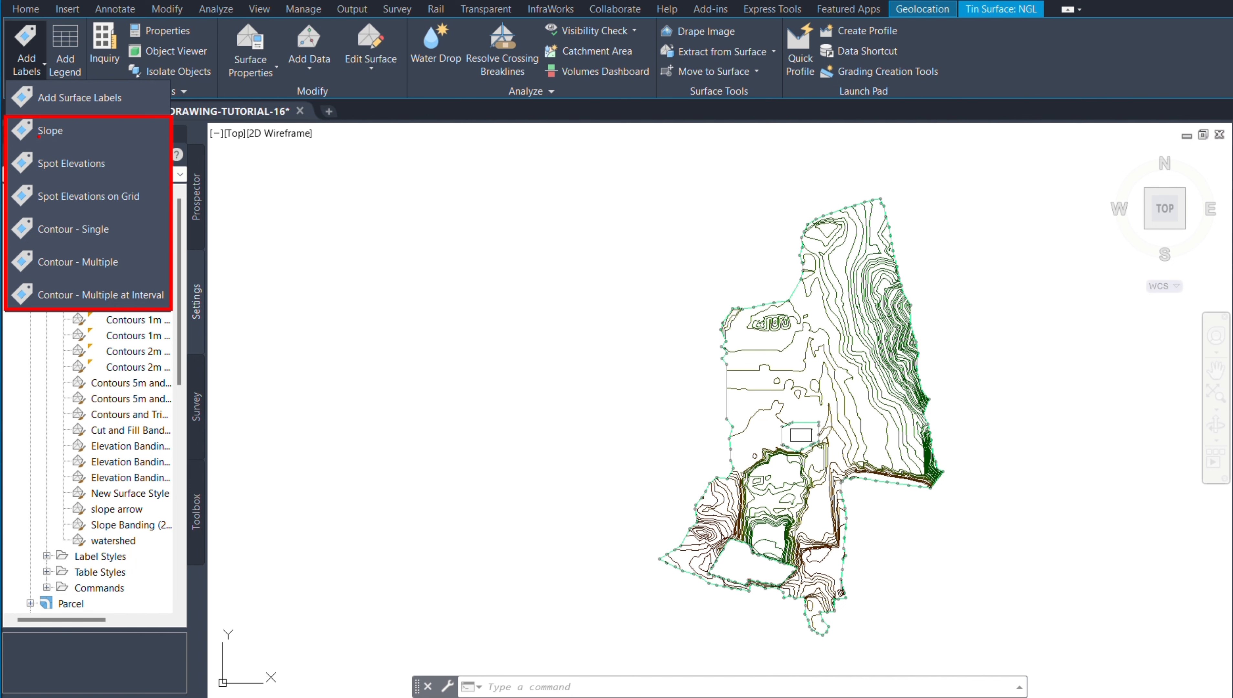
key(Escape)
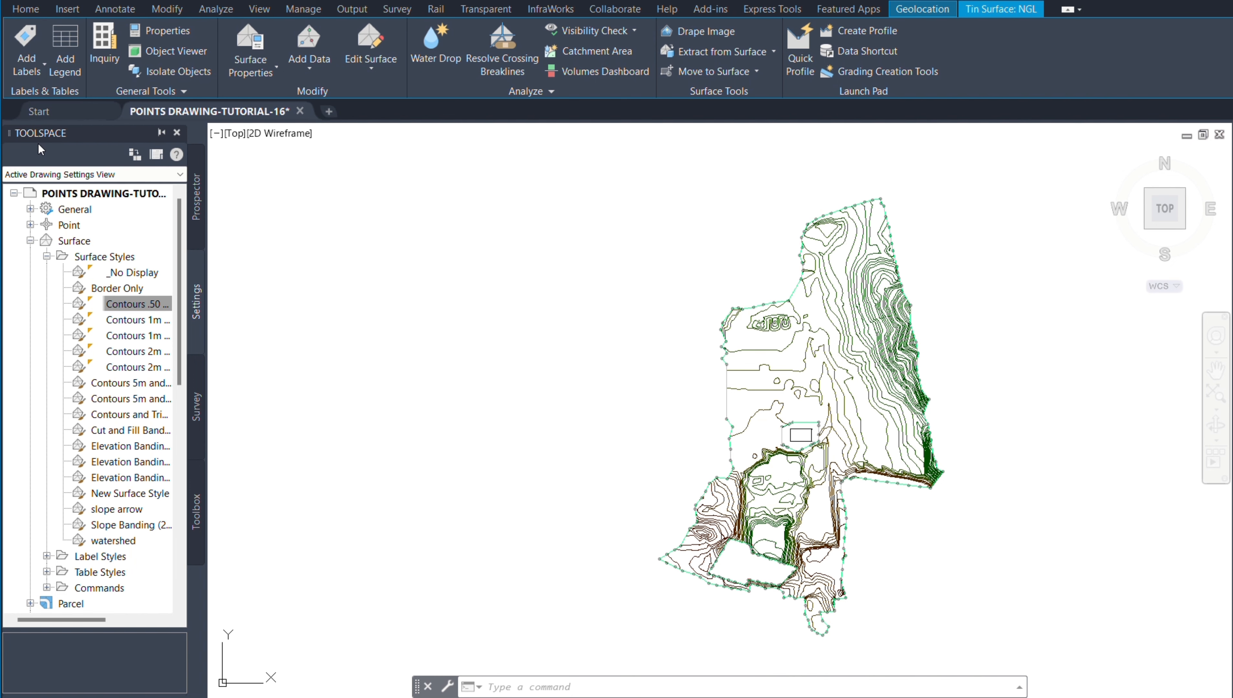
click(32, 67)
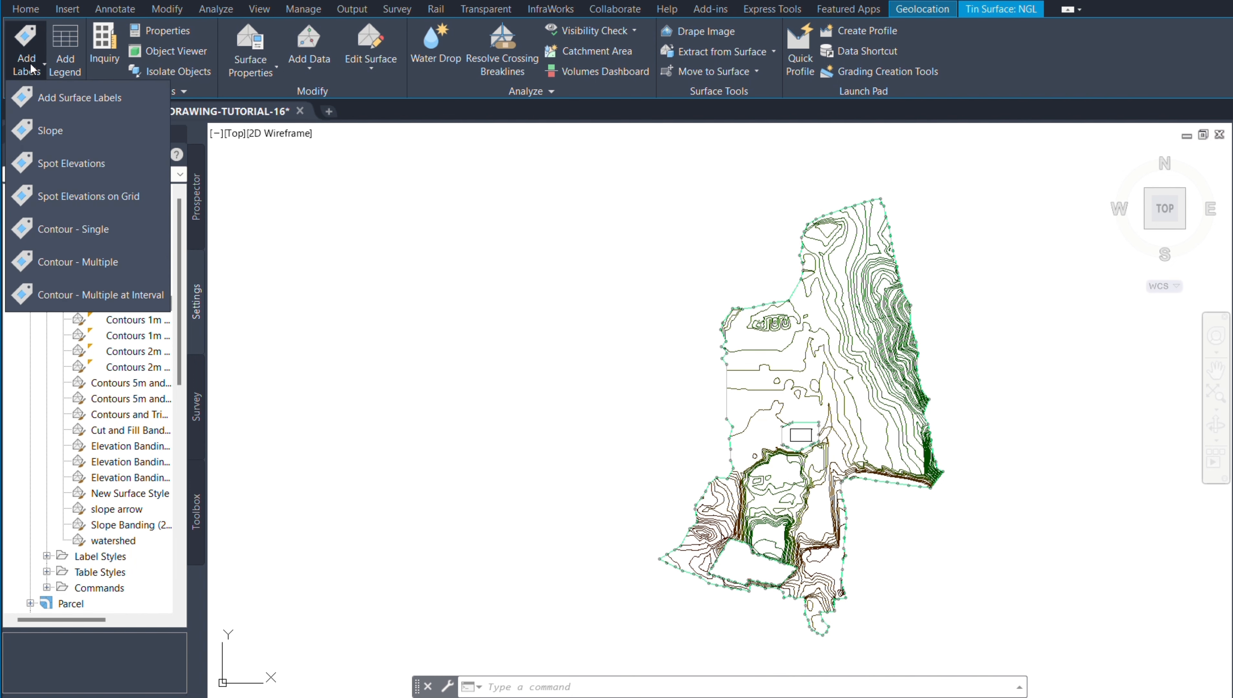
click(79, 96)
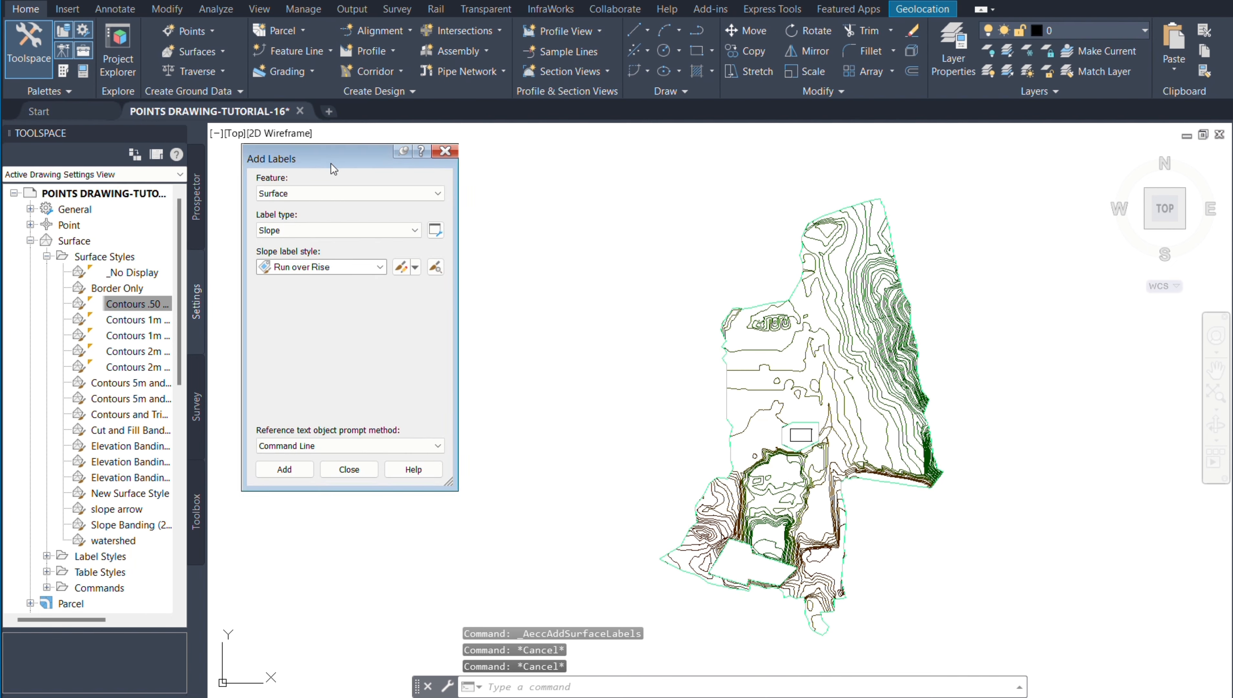
Widen the Add Labels dialog and reposition it clear of the surface contours.
drag(330, 163, 99, 47)
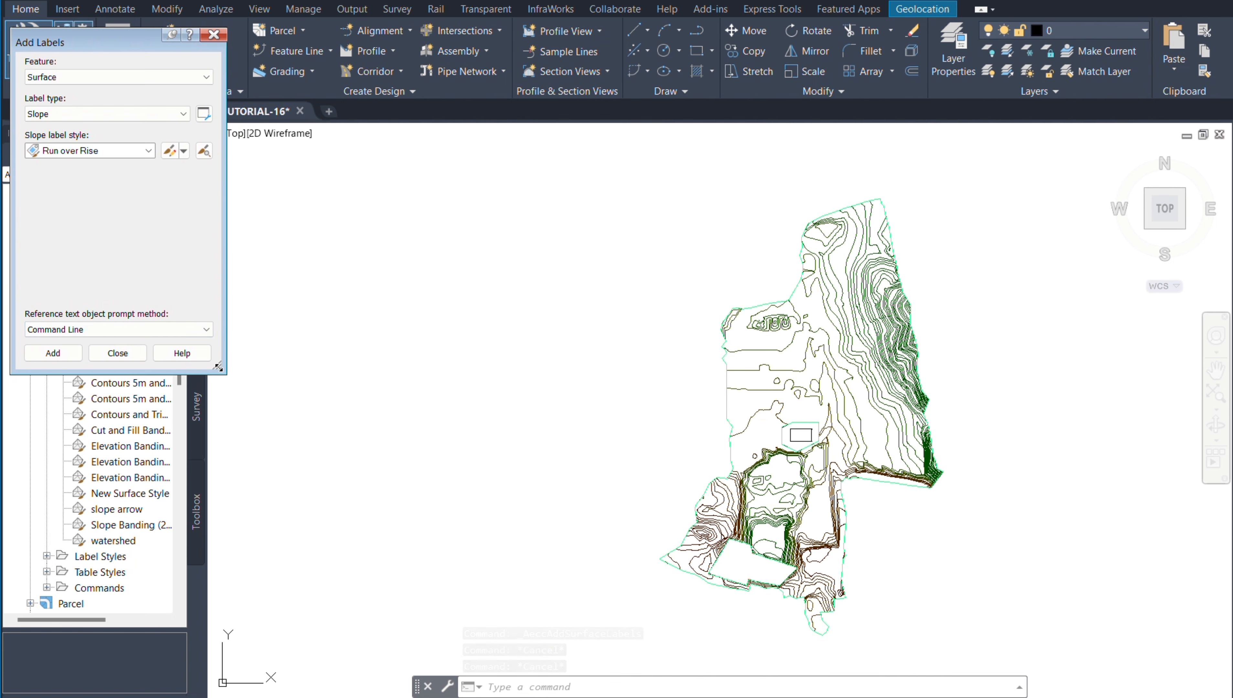
drag(225, 381, 382, 543)
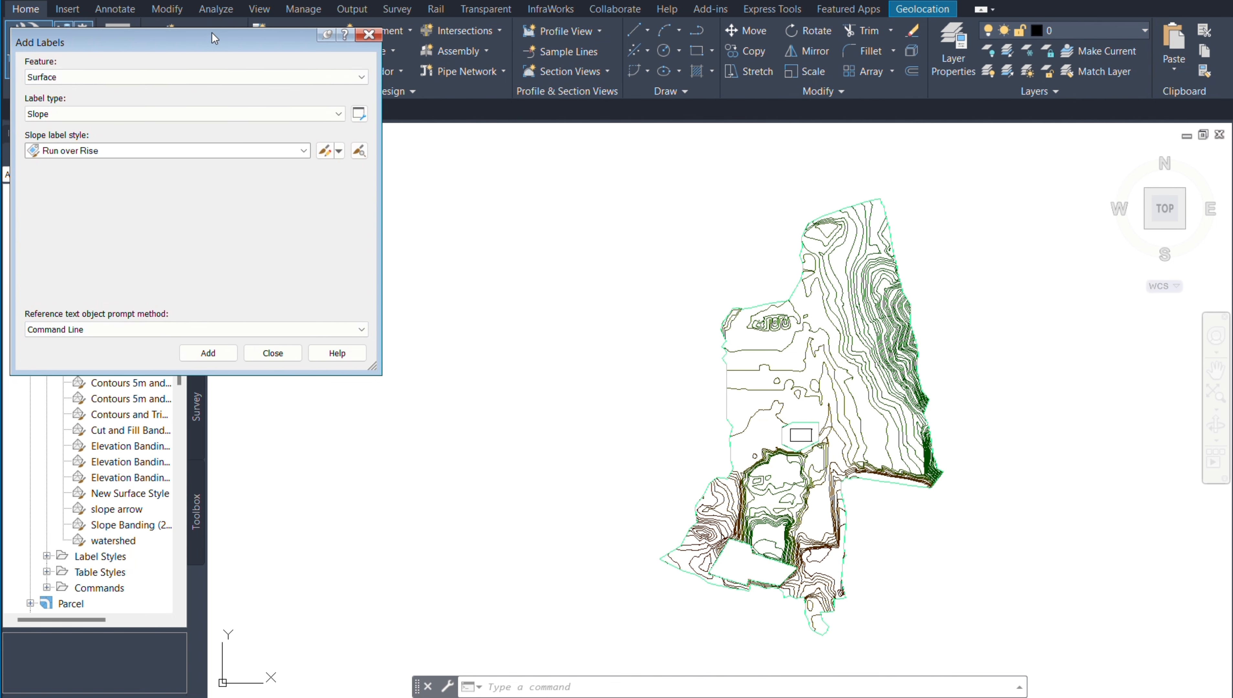
drag(212, 33, 276, 179)
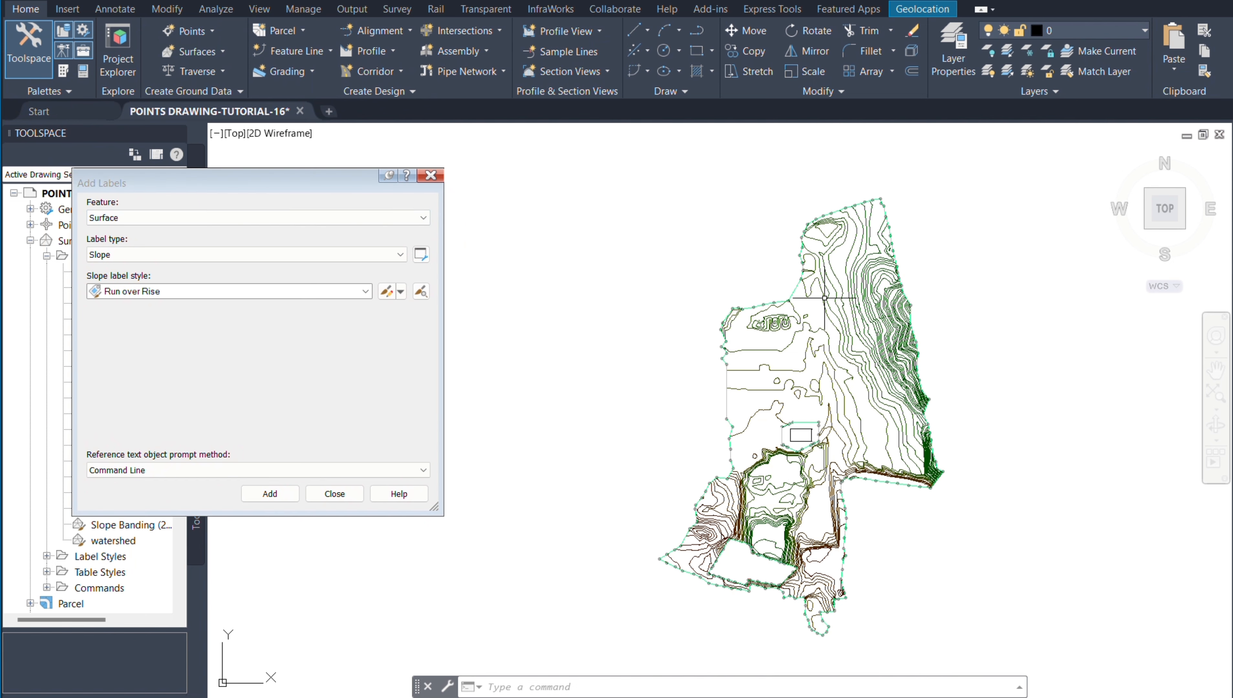
Select the surface, keep Surface as the label feature, and review the label types, leaving Slope chosen.
click(822, 287)
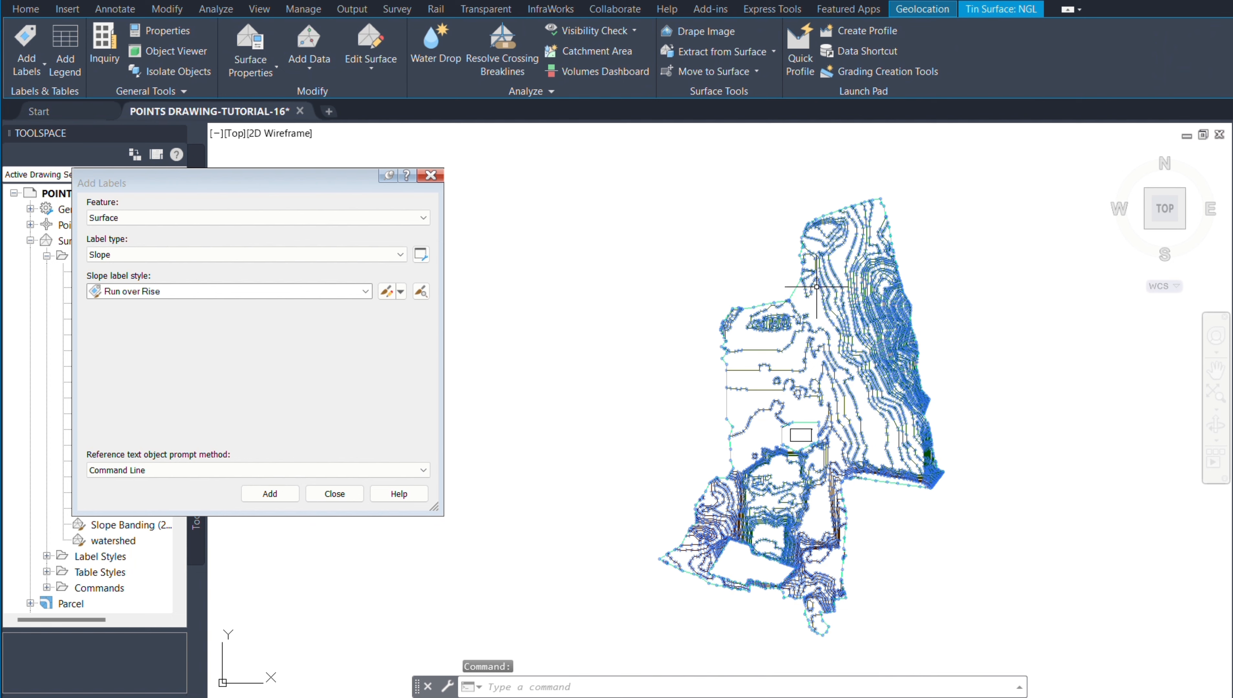
click(156, 219)
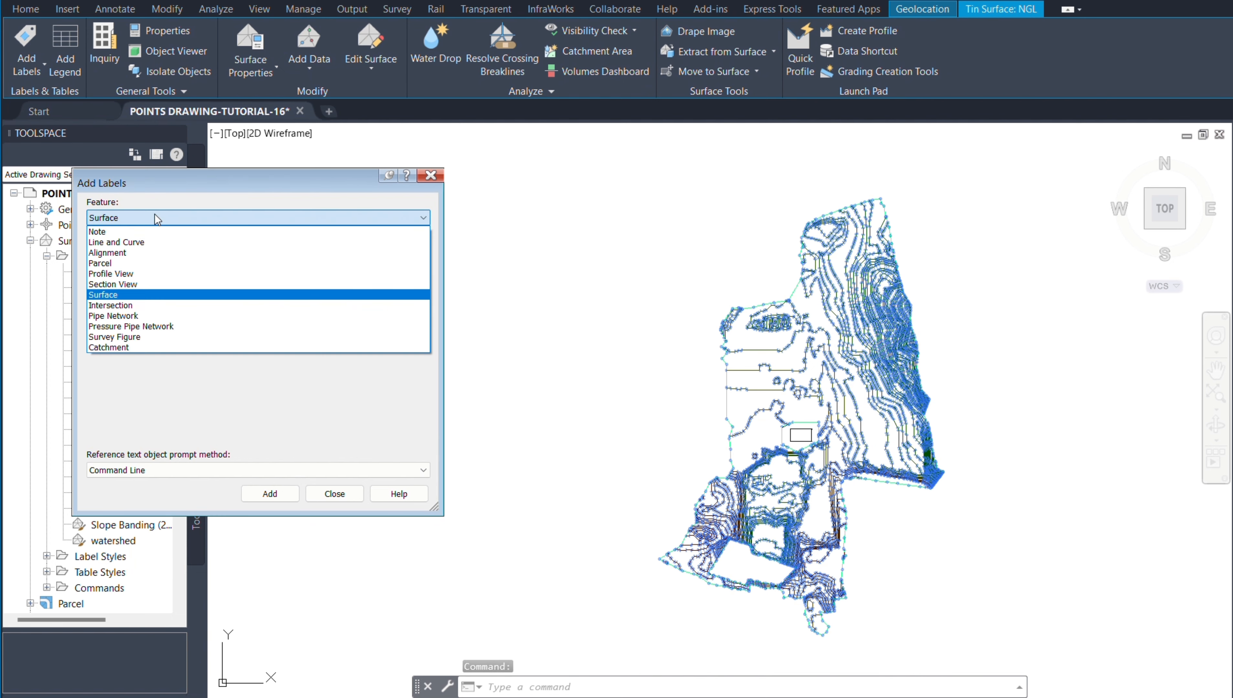
click(117, 295)
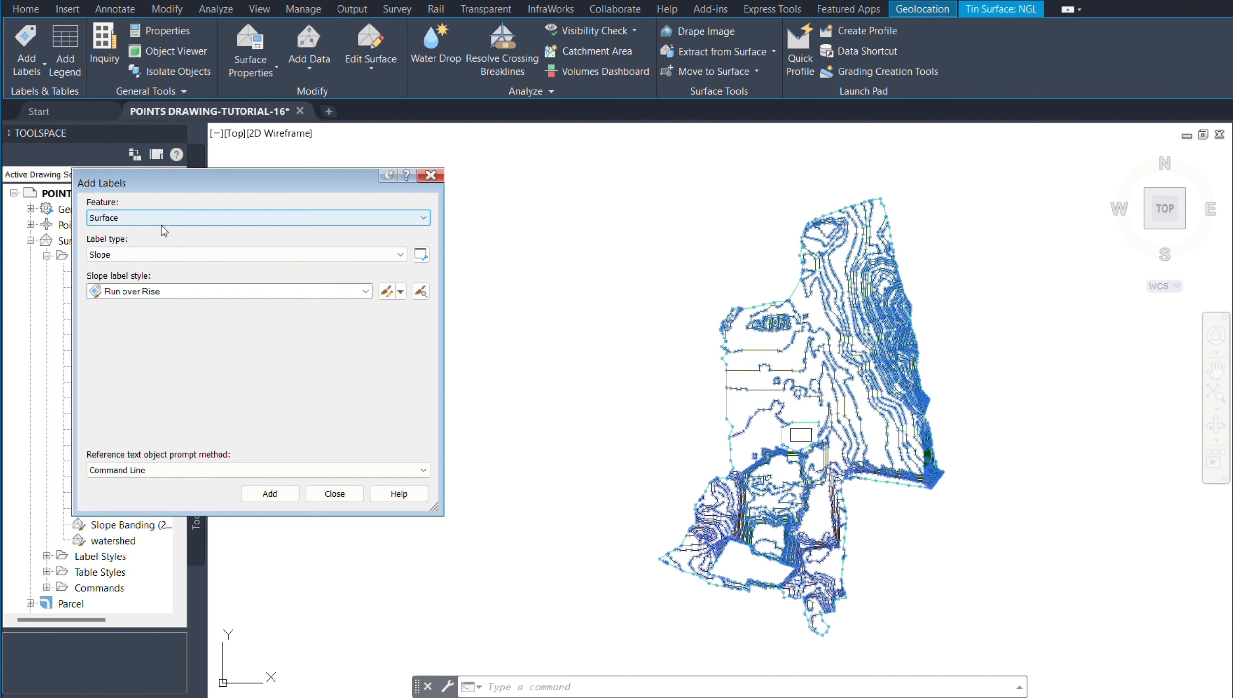
click(157, 256)
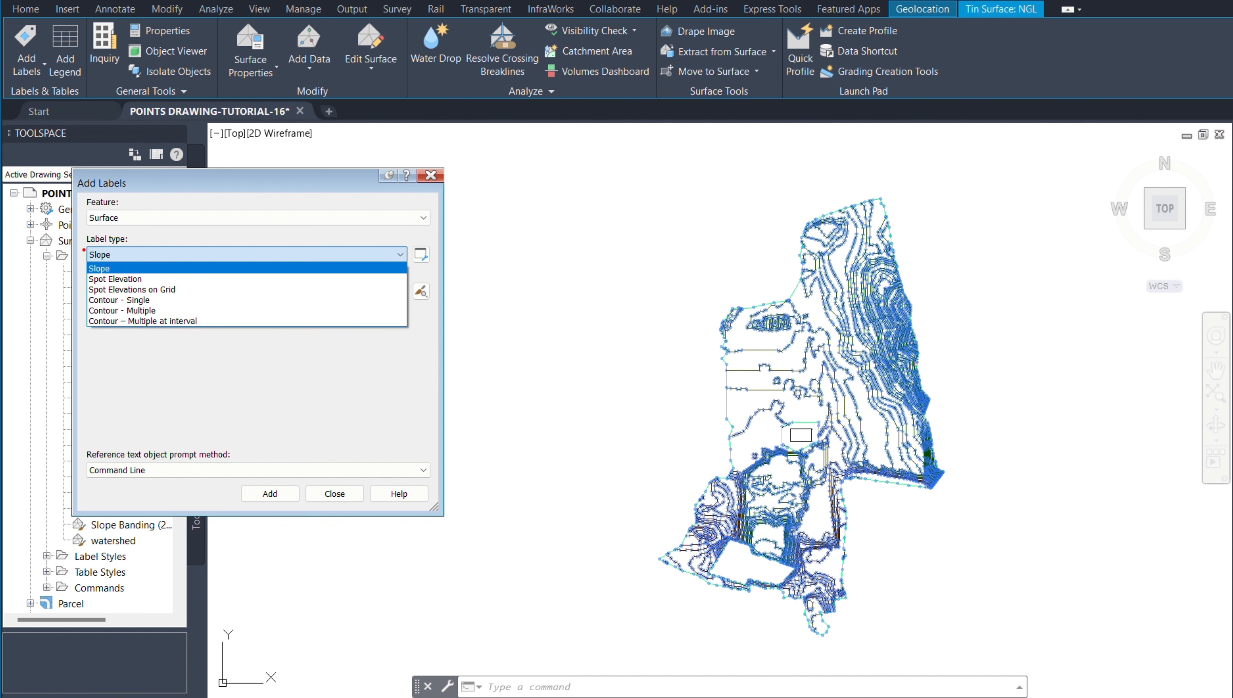
drag(107, 277, 214, 333)
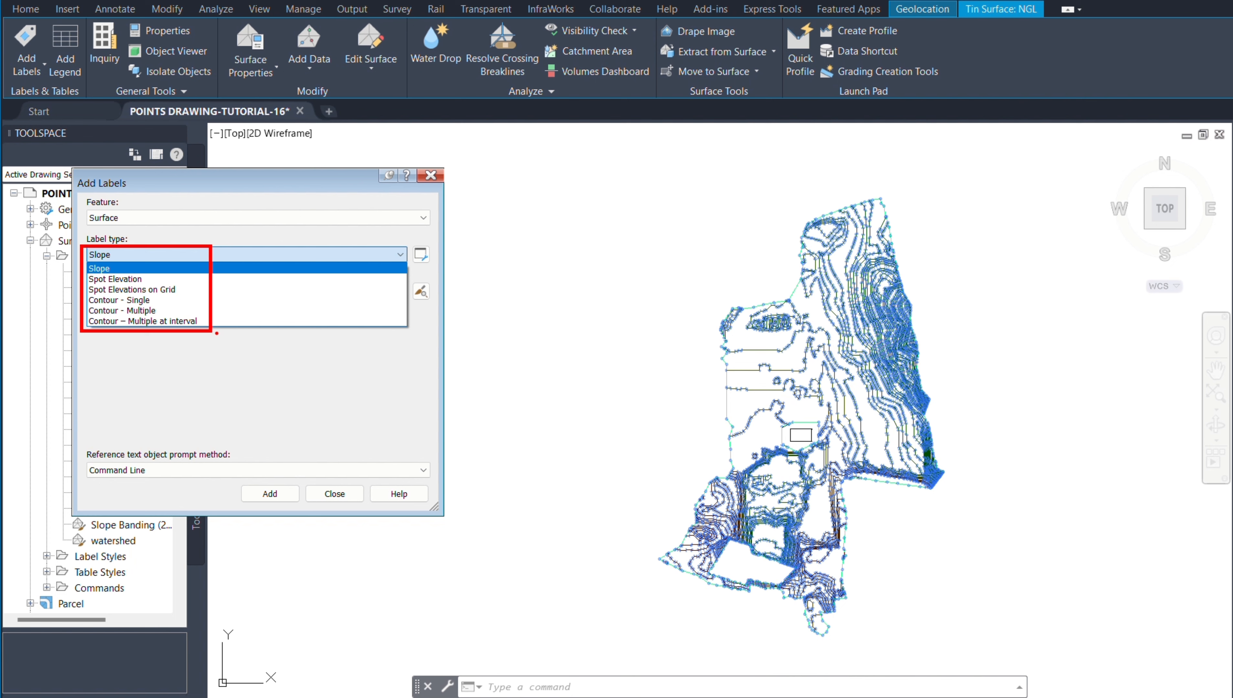
key(Escape)
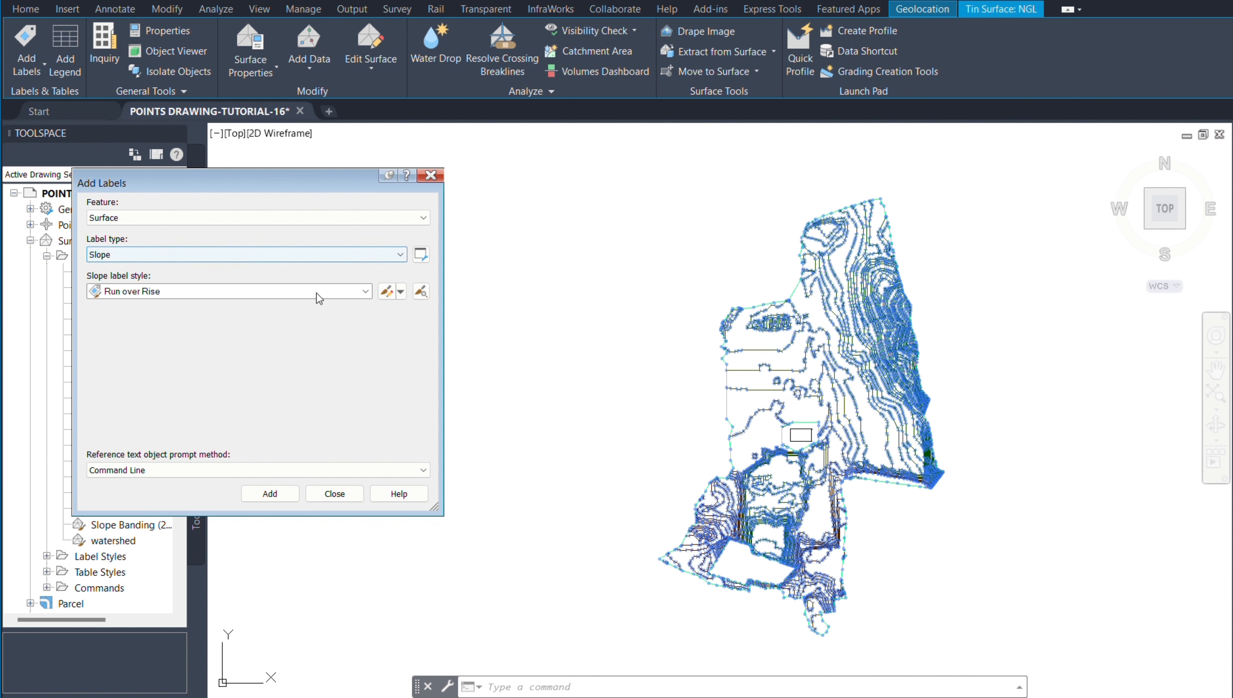
Set the slope label style to Percent.
click(367, 293)
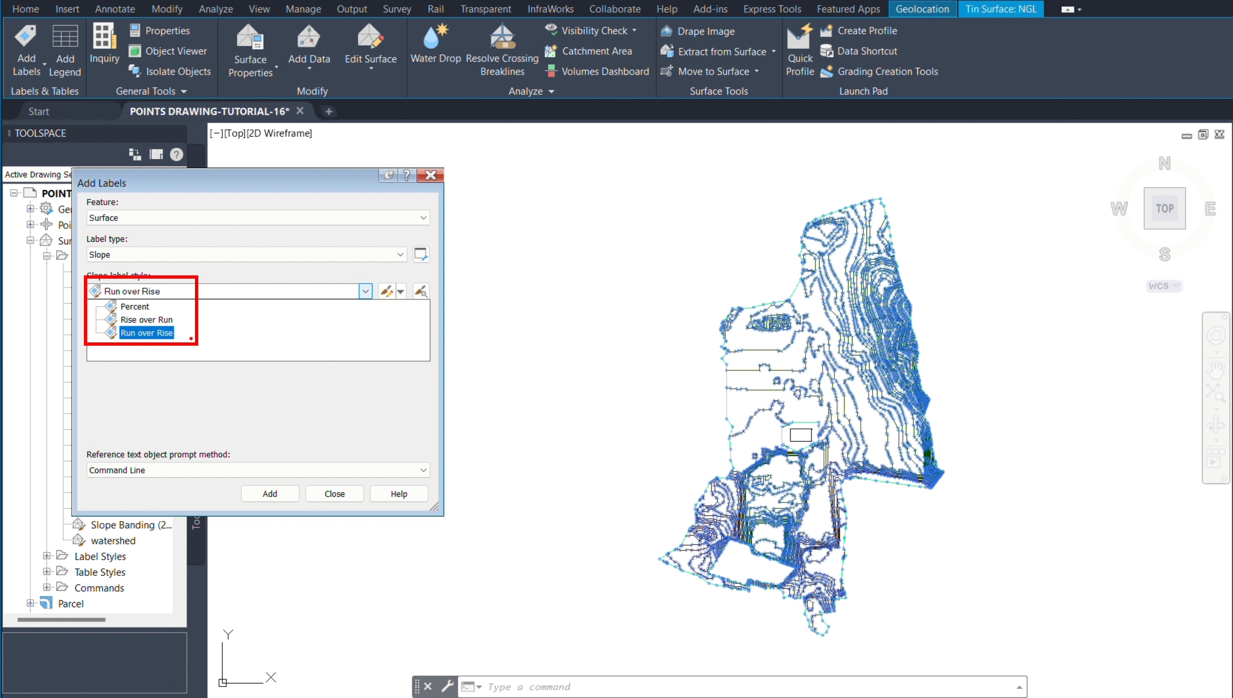
key(Escape)
click(163, 292)
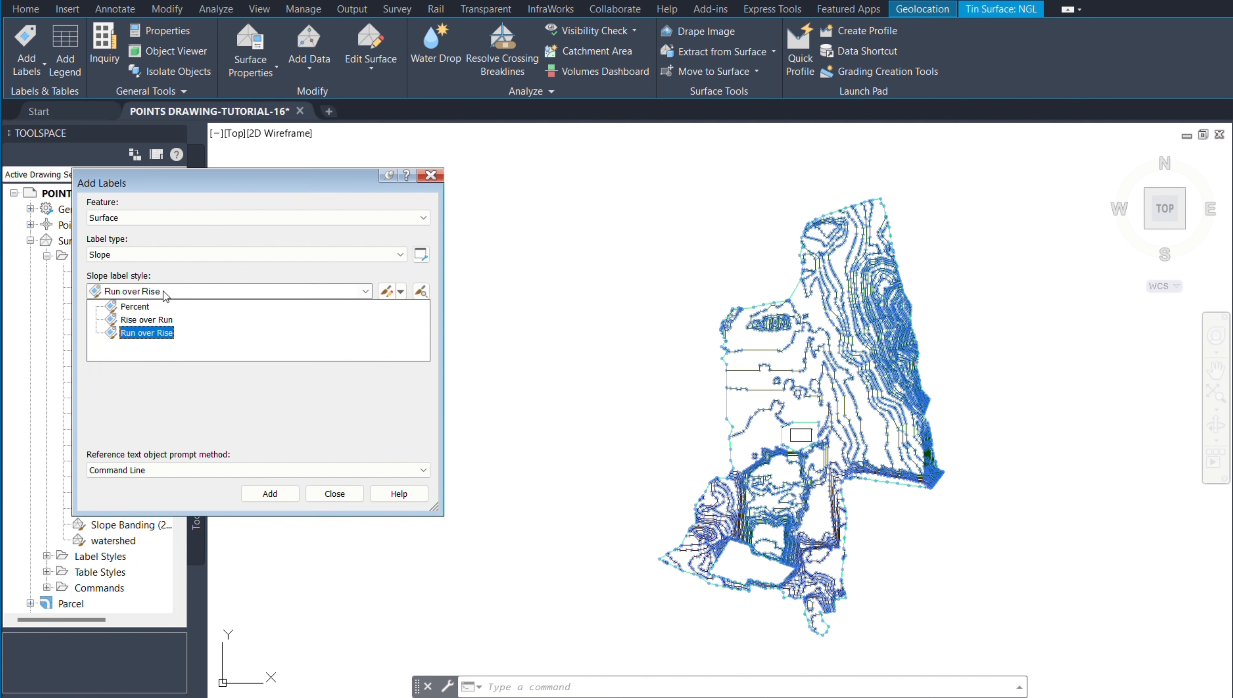
click(140, 310)
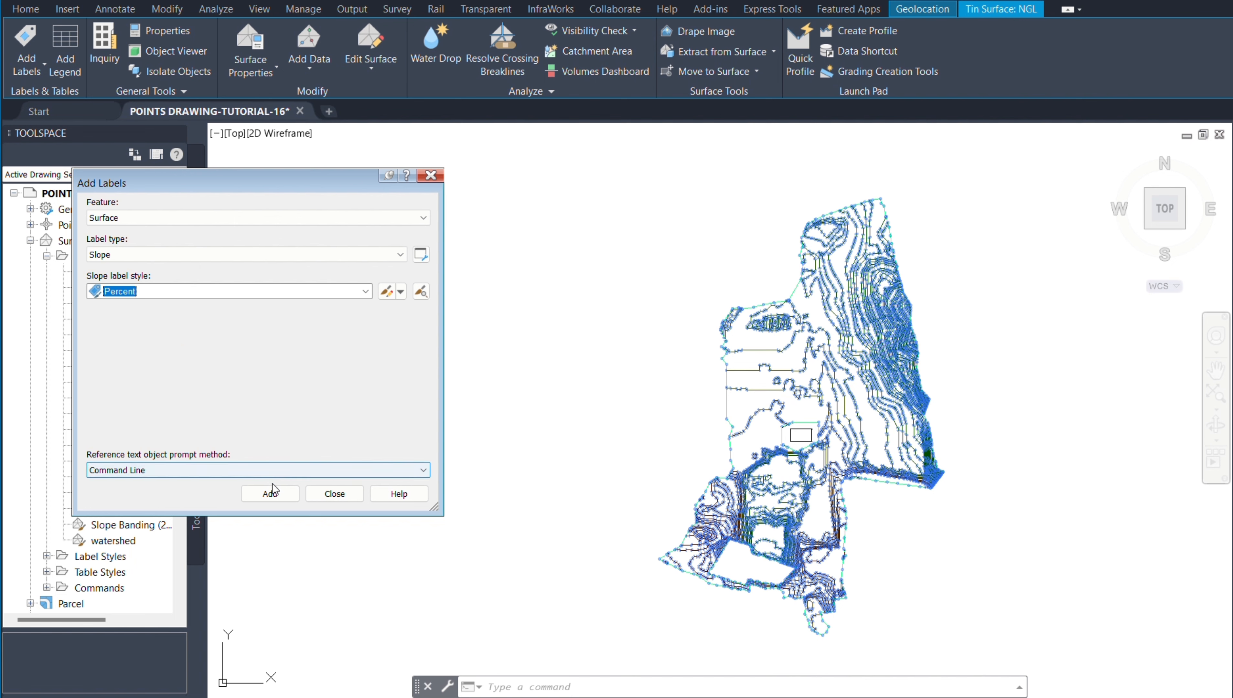
Add a two-point slope label running diagonally downhill between two contours northeast of the rectangular building outline.
click(280, 494)
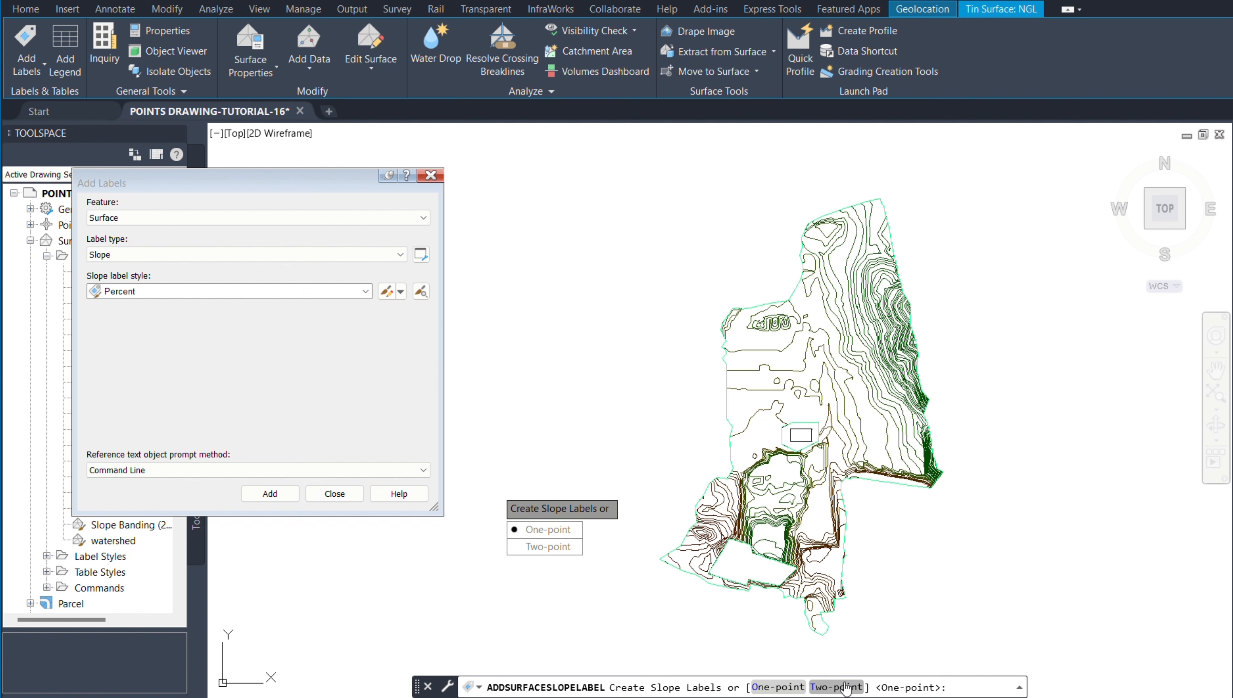
click(833, 687)
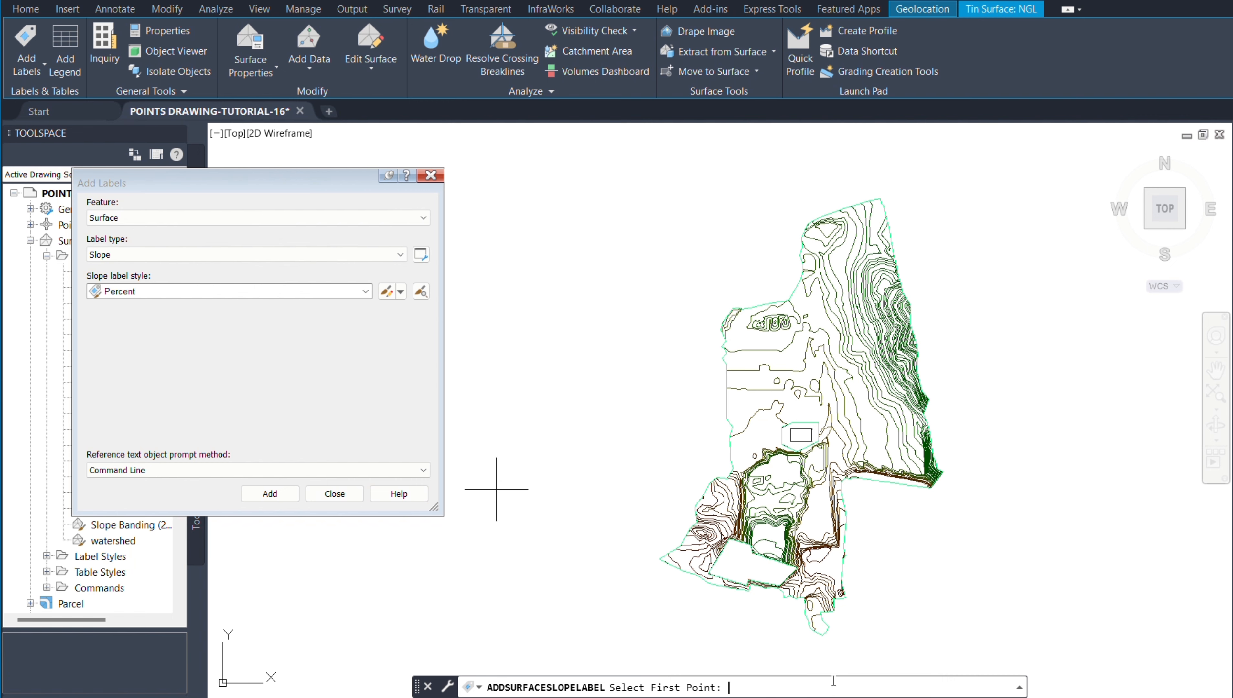
scroll(842, 408, up, 5)
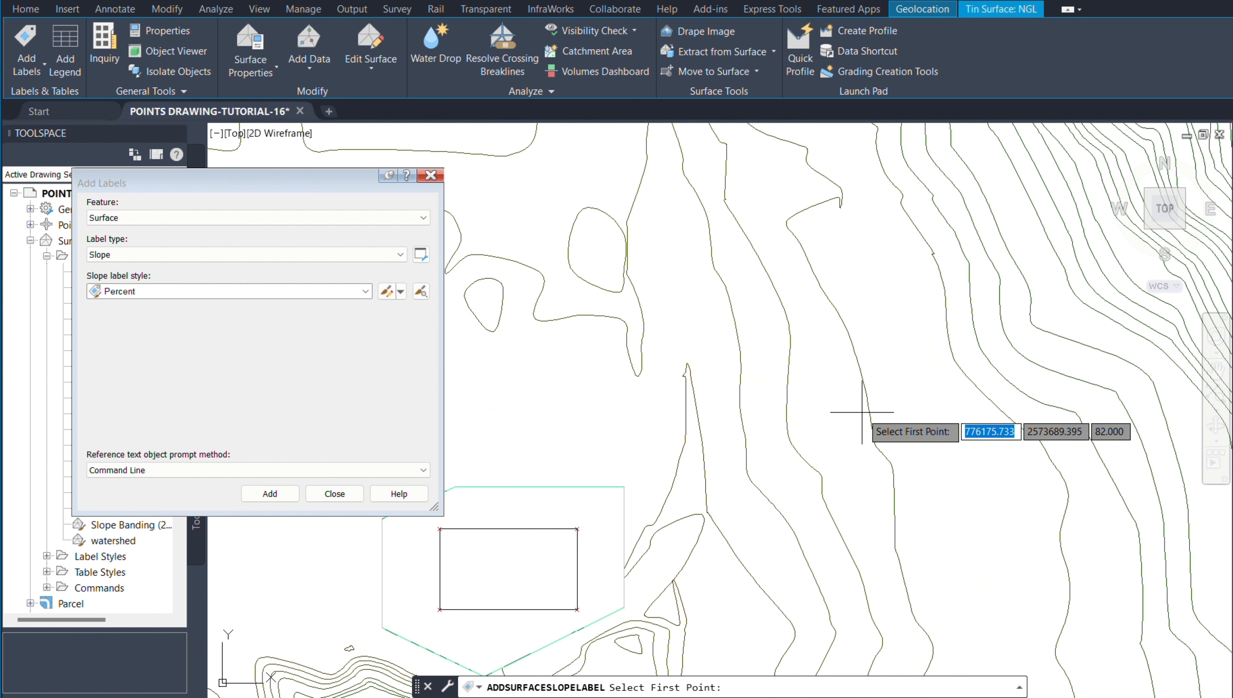
scroll(904, 359, up, 2)
scroll(938, 323, down, 3)
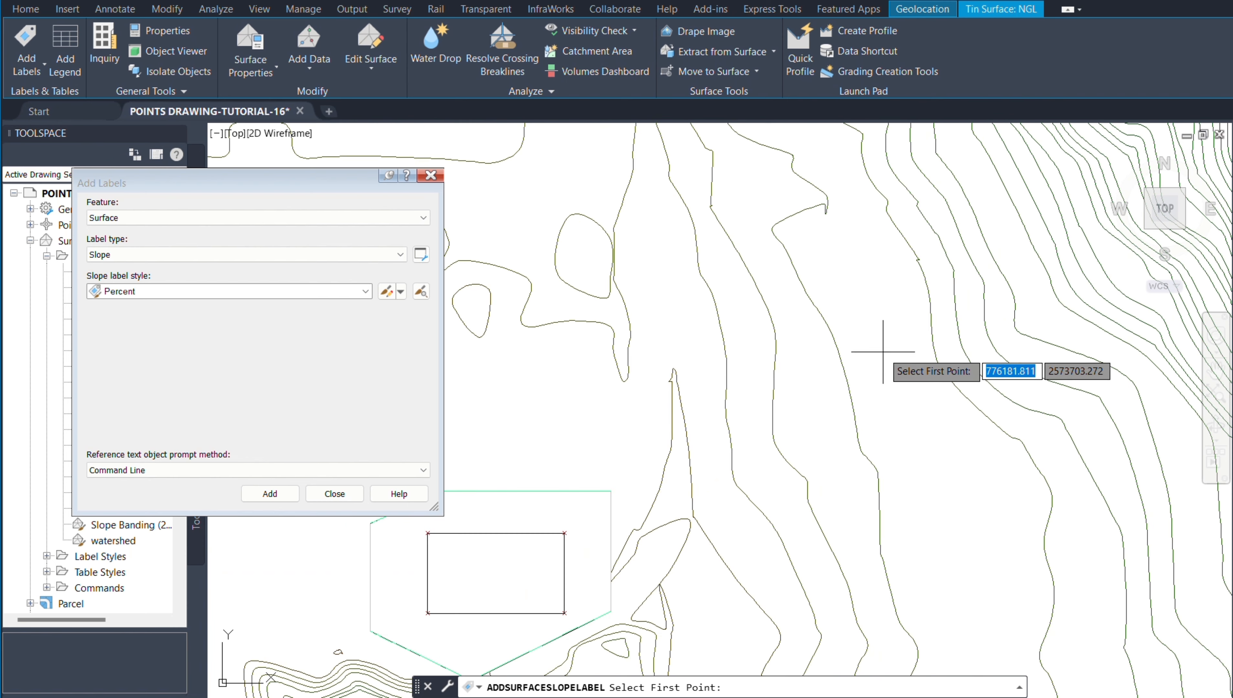
scroll(811, 361, up, 2)
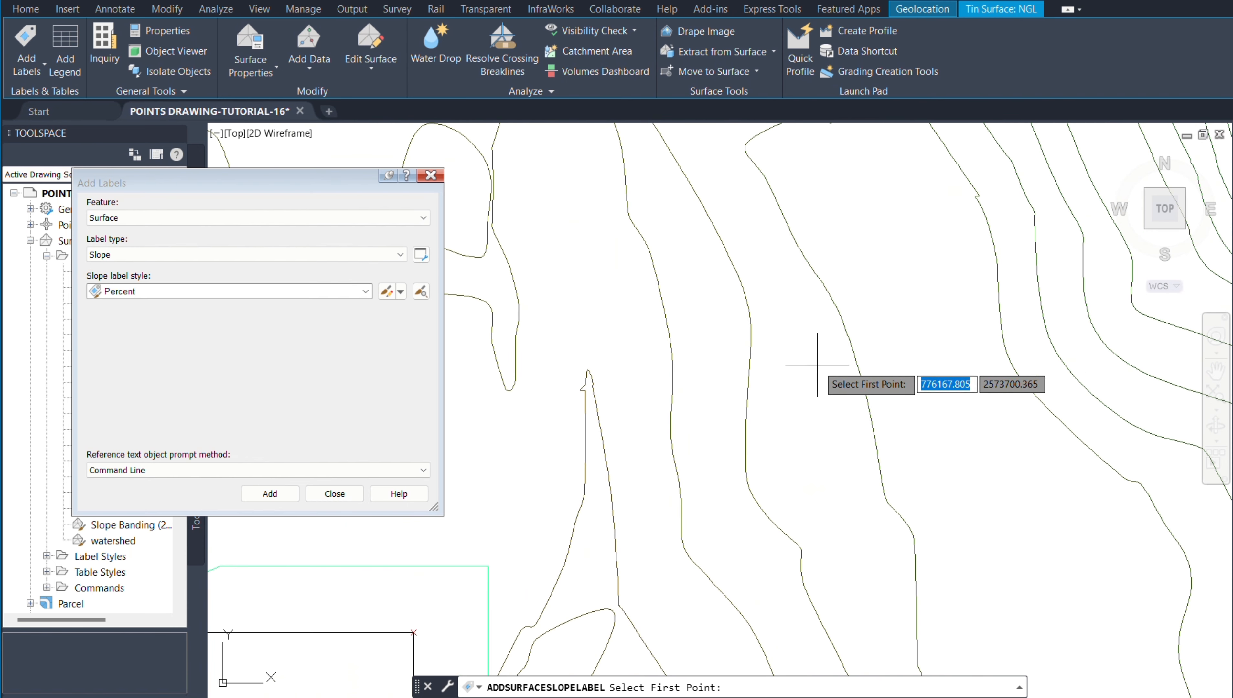
click(830, 360)
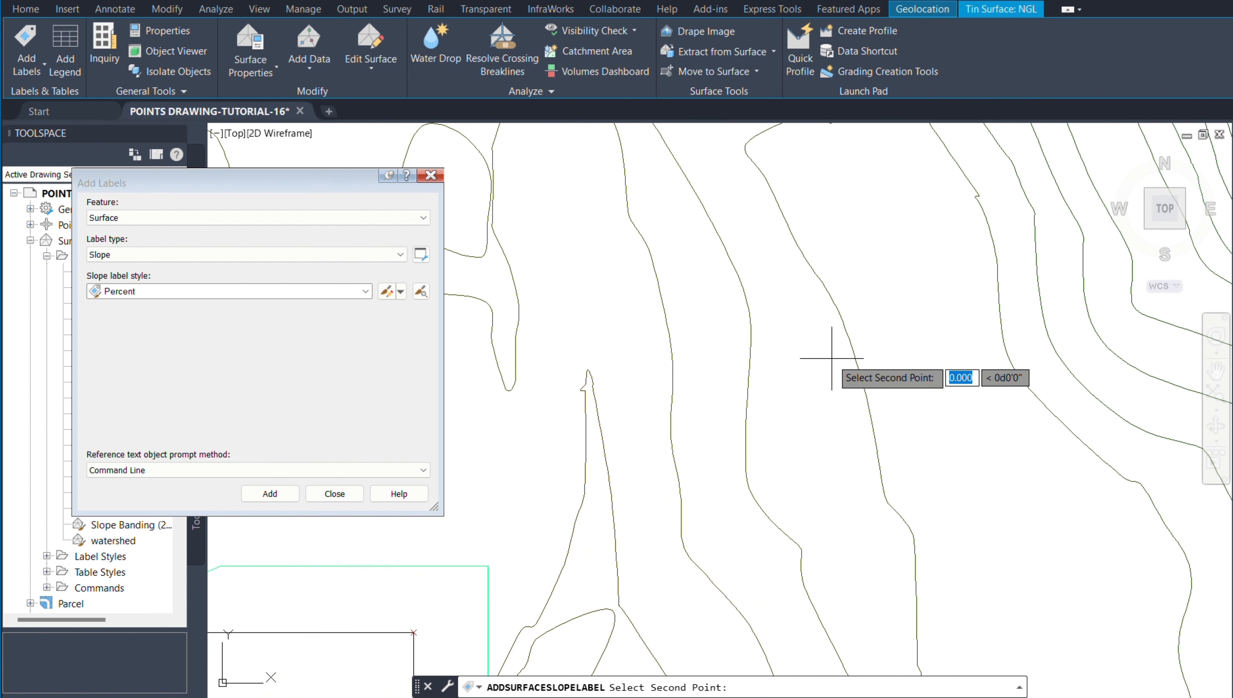
click(764, 408)
scroll(788, 387, up, 4)
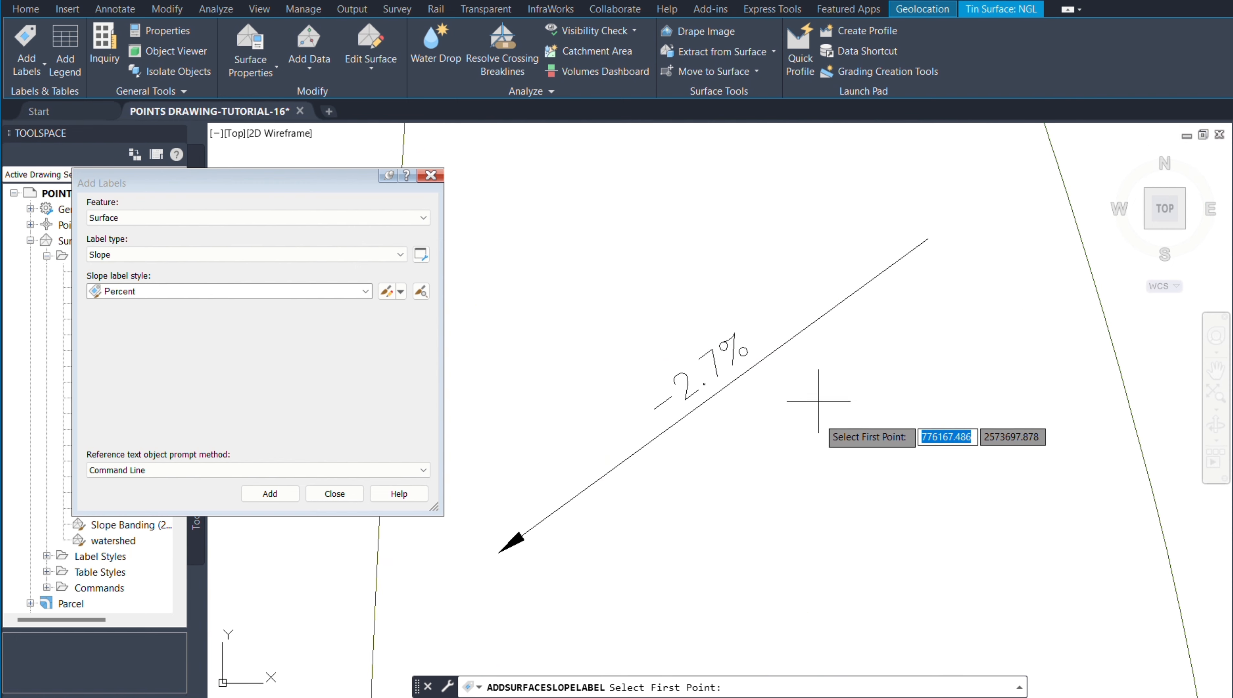
Place a second two-point slope label pointing downhill, parallel to and just below the first one.
scroll(684, 337, down, 4)
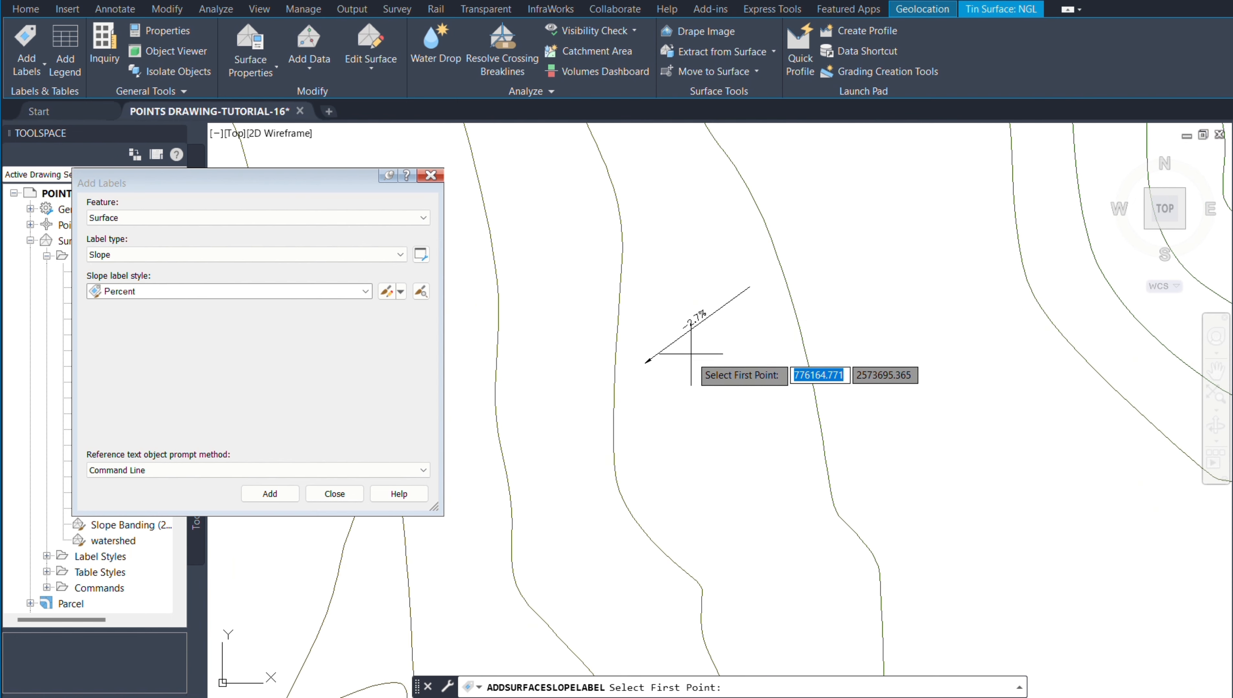
click(769, 332)
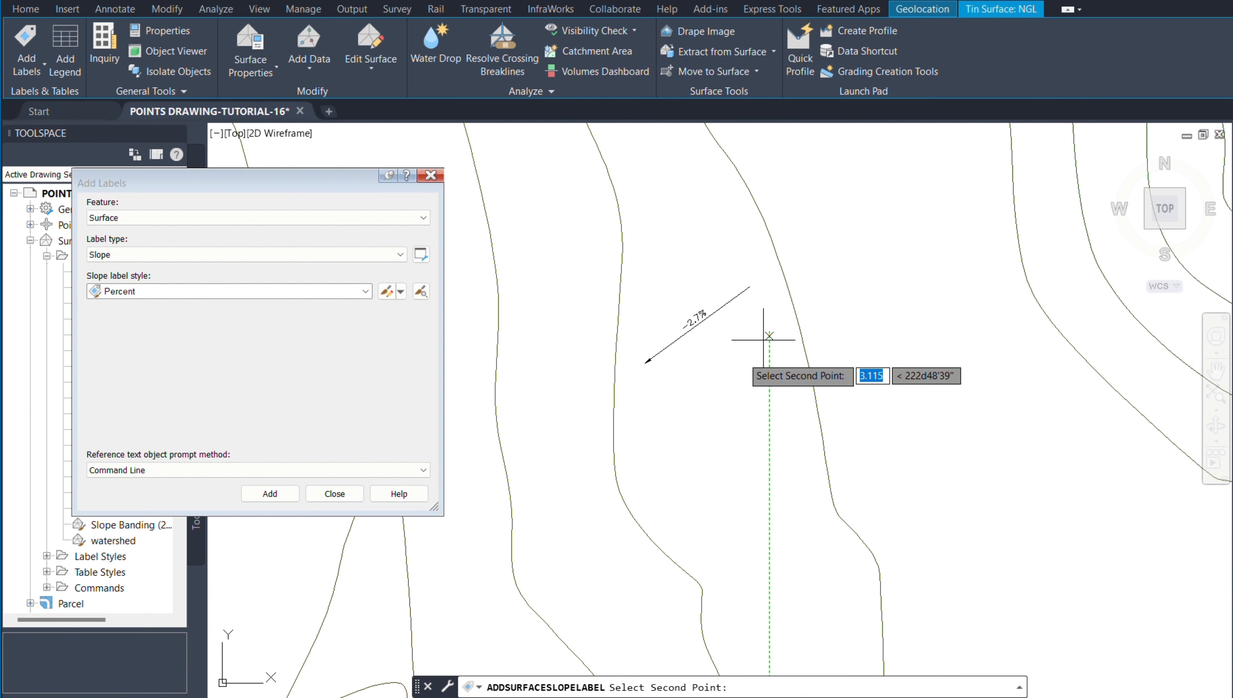
click(674, 395)
scroll(733, 386, up, 6)
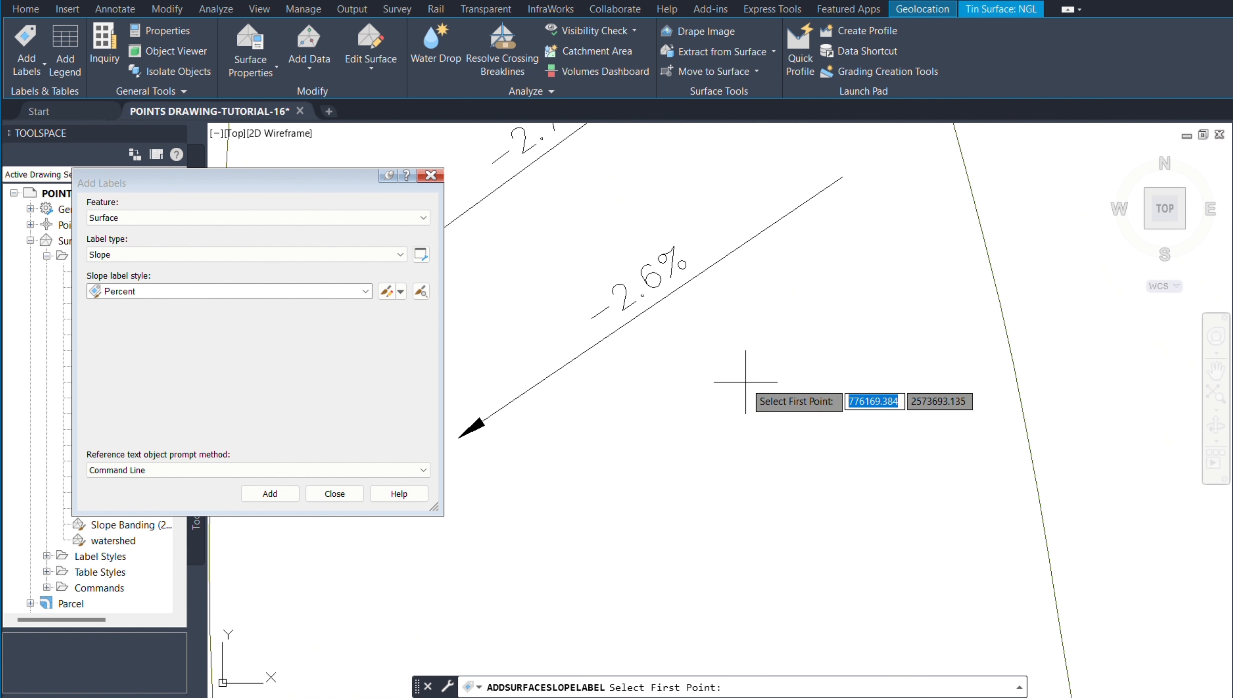
Place a third two-point slope label below the second, picking the points in reverse order so it points uphill.
scroll(743, 380, down, 2)
scroll(745, 382, down, 4)
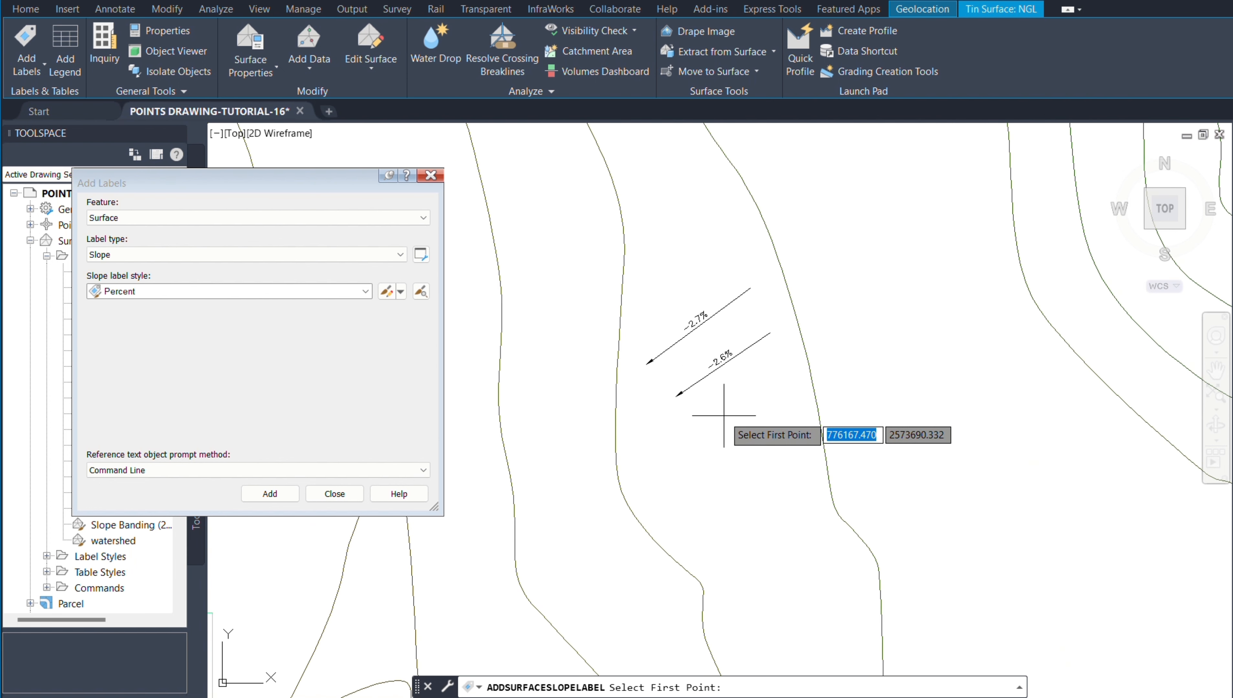
click(710, 429)
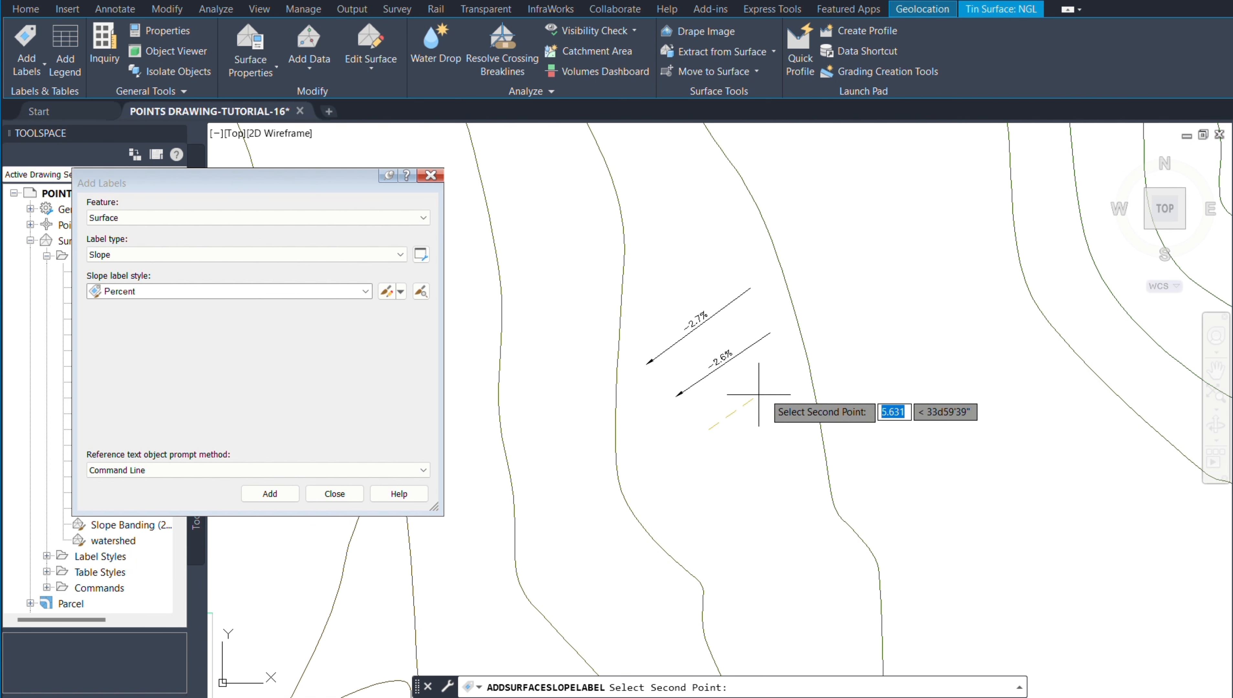
click(785, 376)
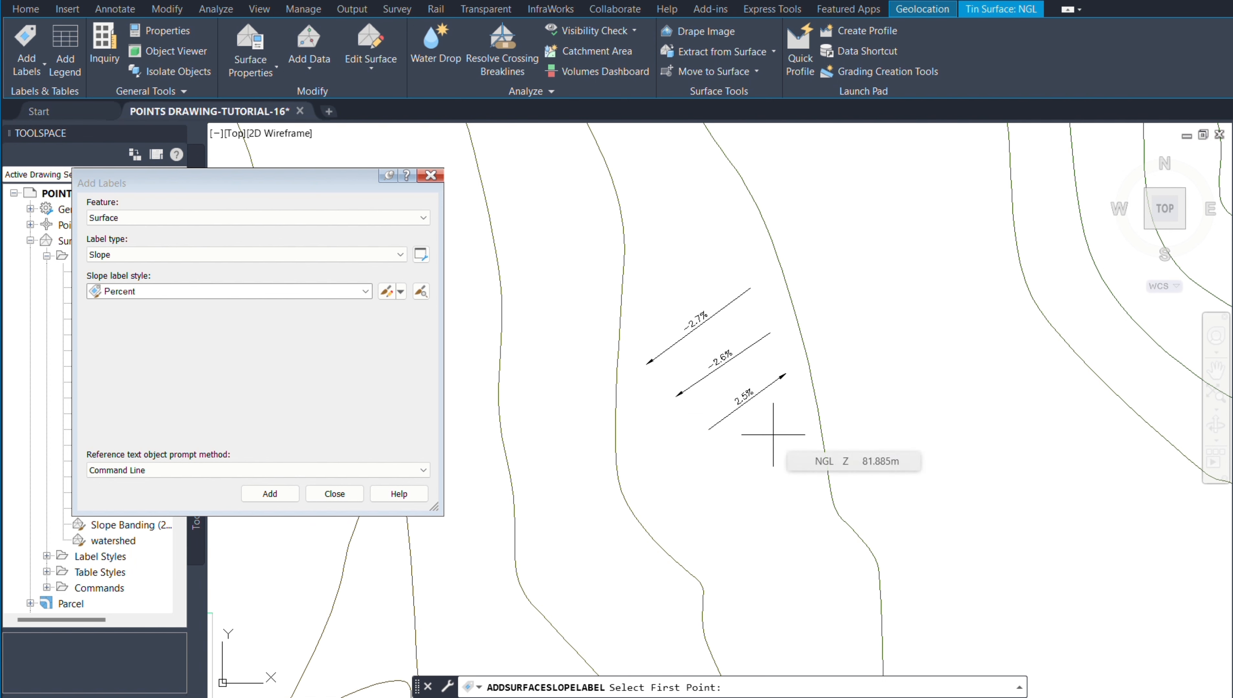
scroll(703, 296, down, 2)
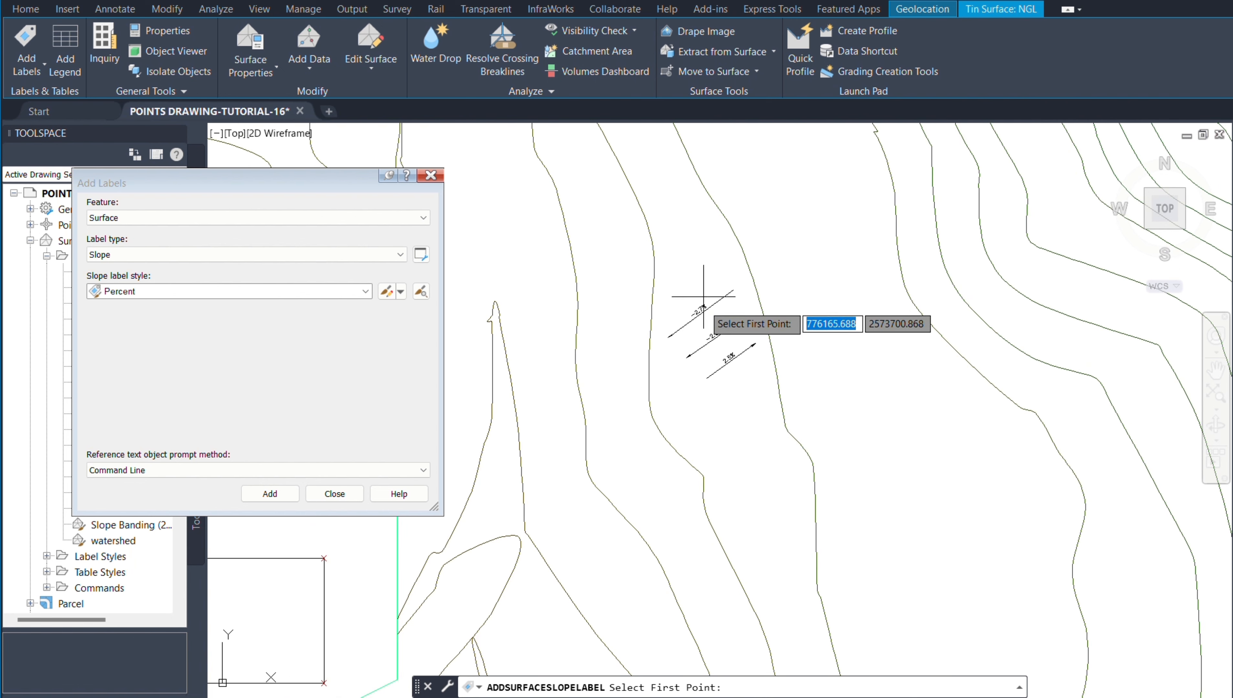
scroll(707, 411, up, 2)
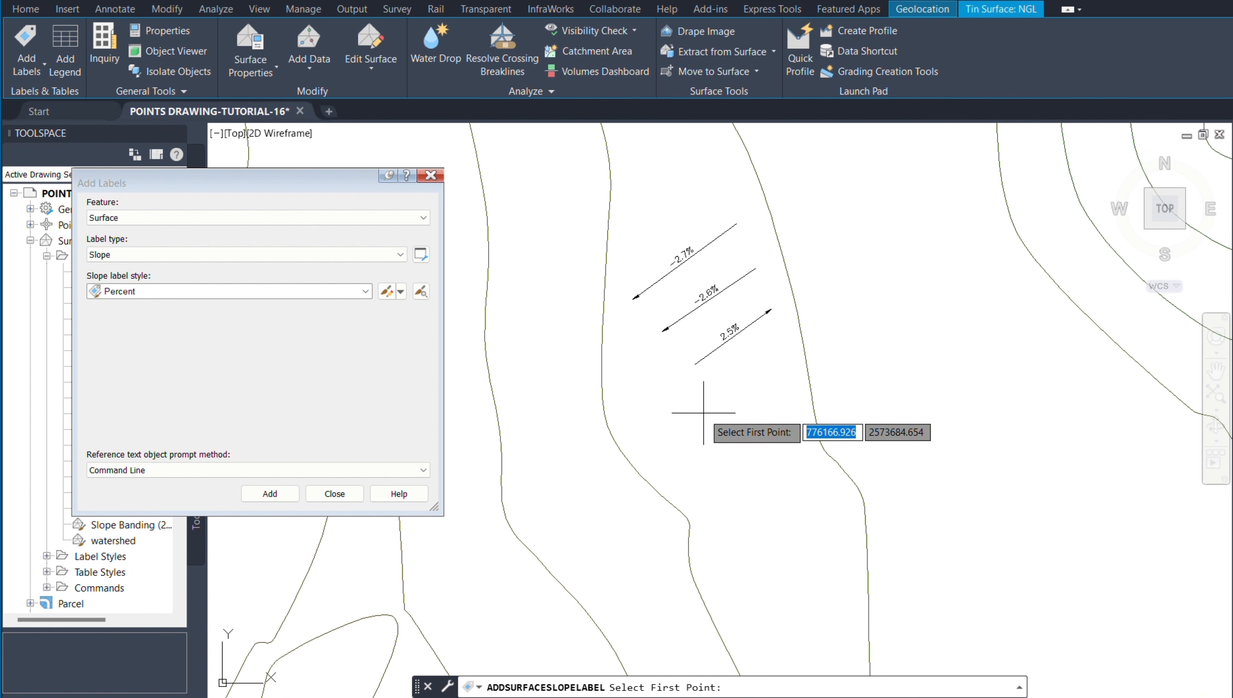
scroll(704, 413, down, 6)
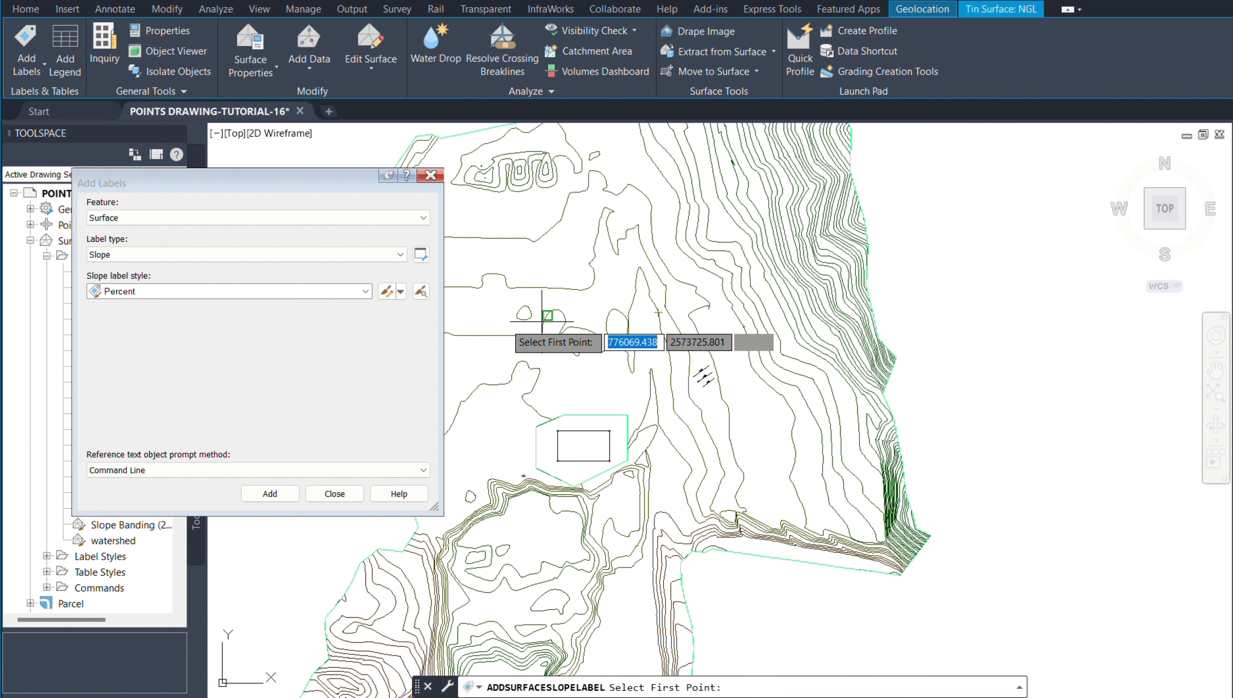
Add a two-point slope label in the Rise over Run style to the NGL surface, running downhill just below the three percent labels.
click(366, 292)
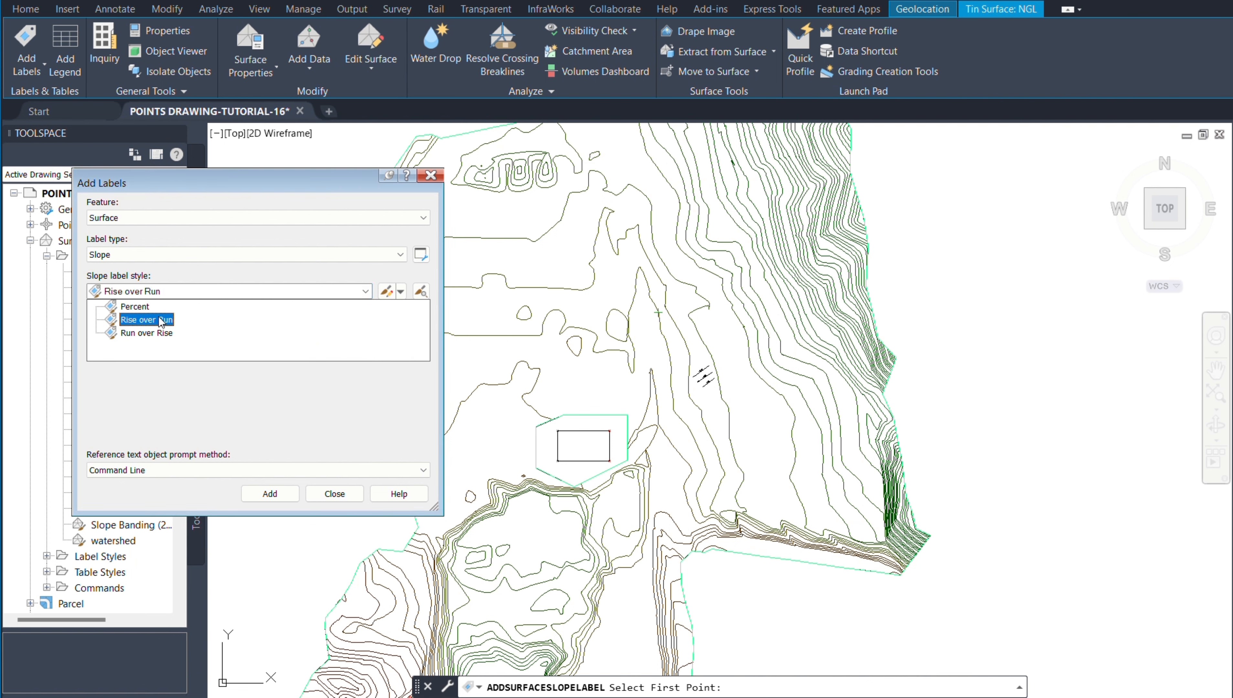
click(146, 320)
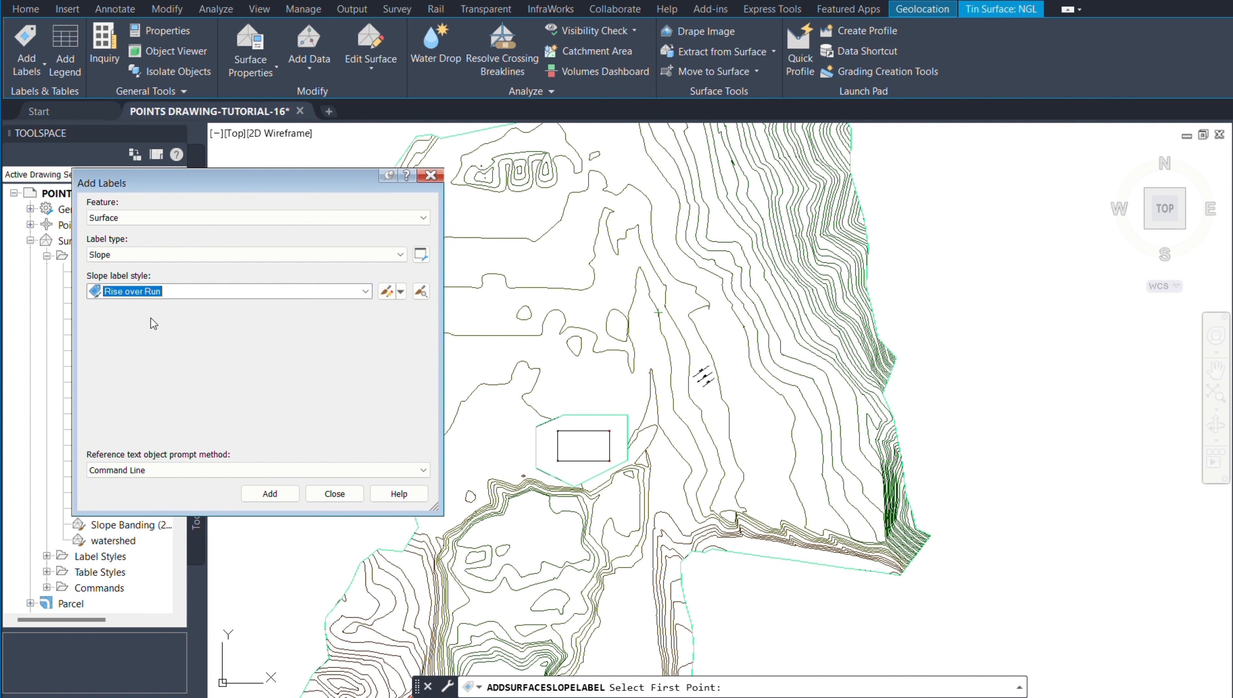
click(270, 494)
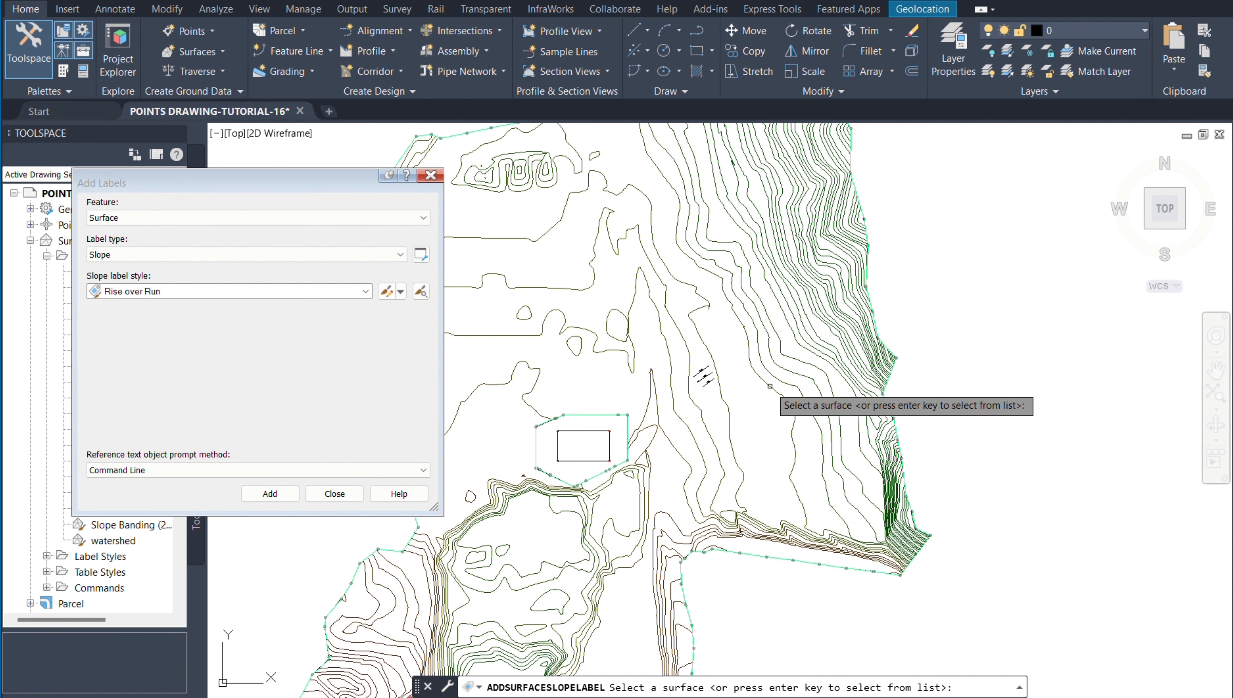
click(769, 391)
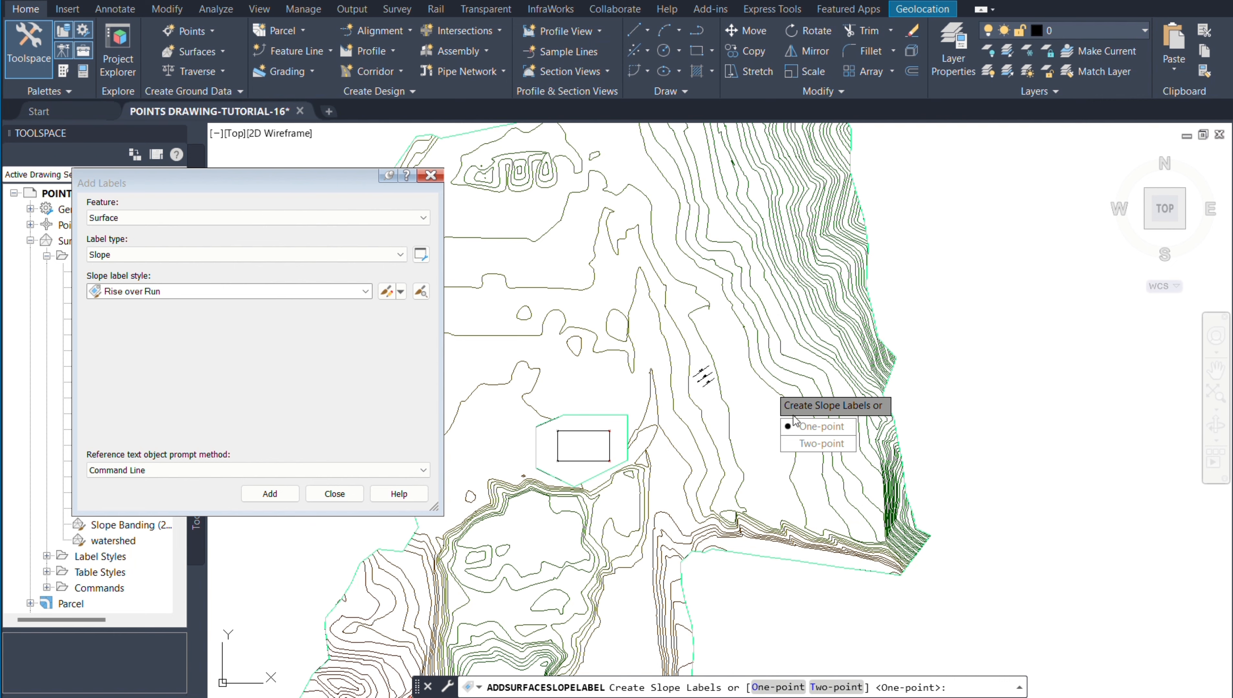
click(820, 443)
scroll(694, 280, up, 5)
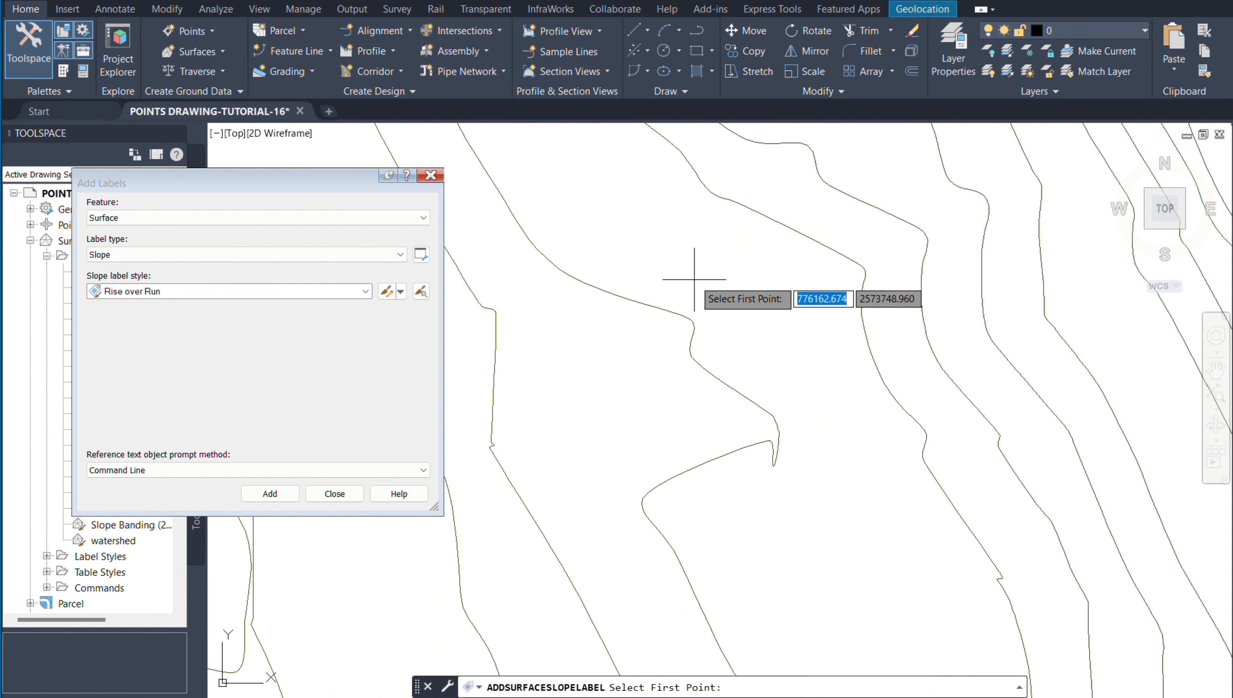
scroll(828, 351, down, 5)
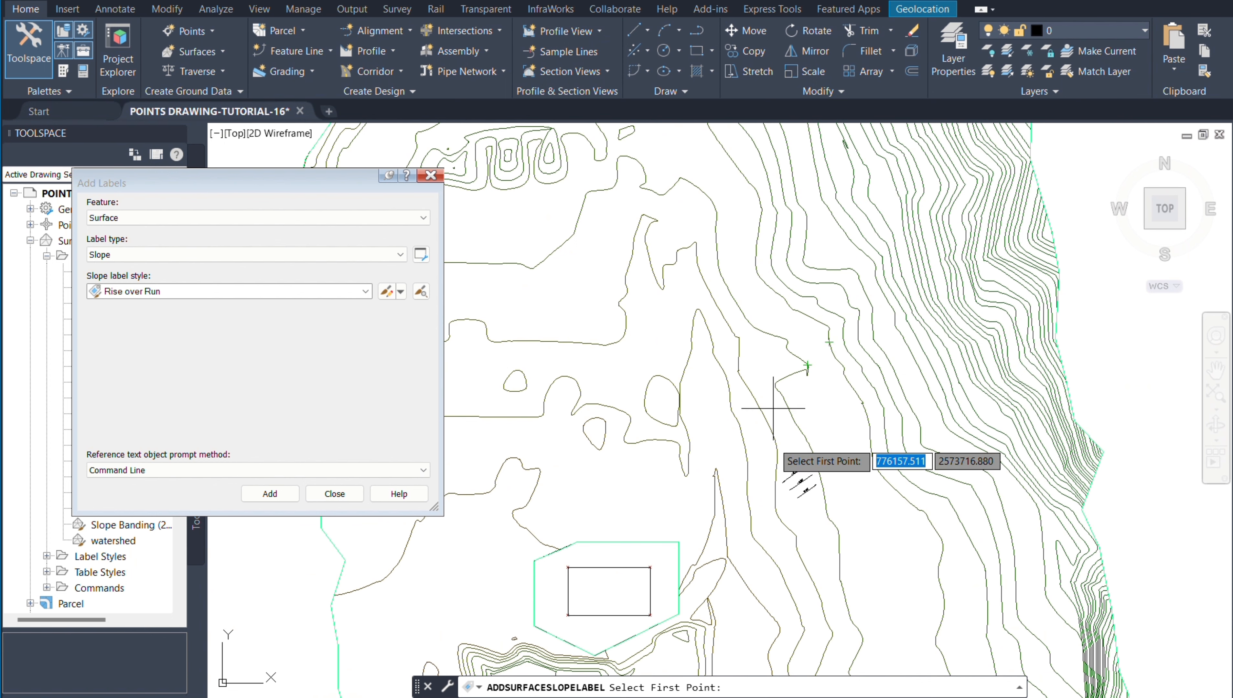
scroll(772, 408, up, 6)
scroll(721, 413, down, 1)
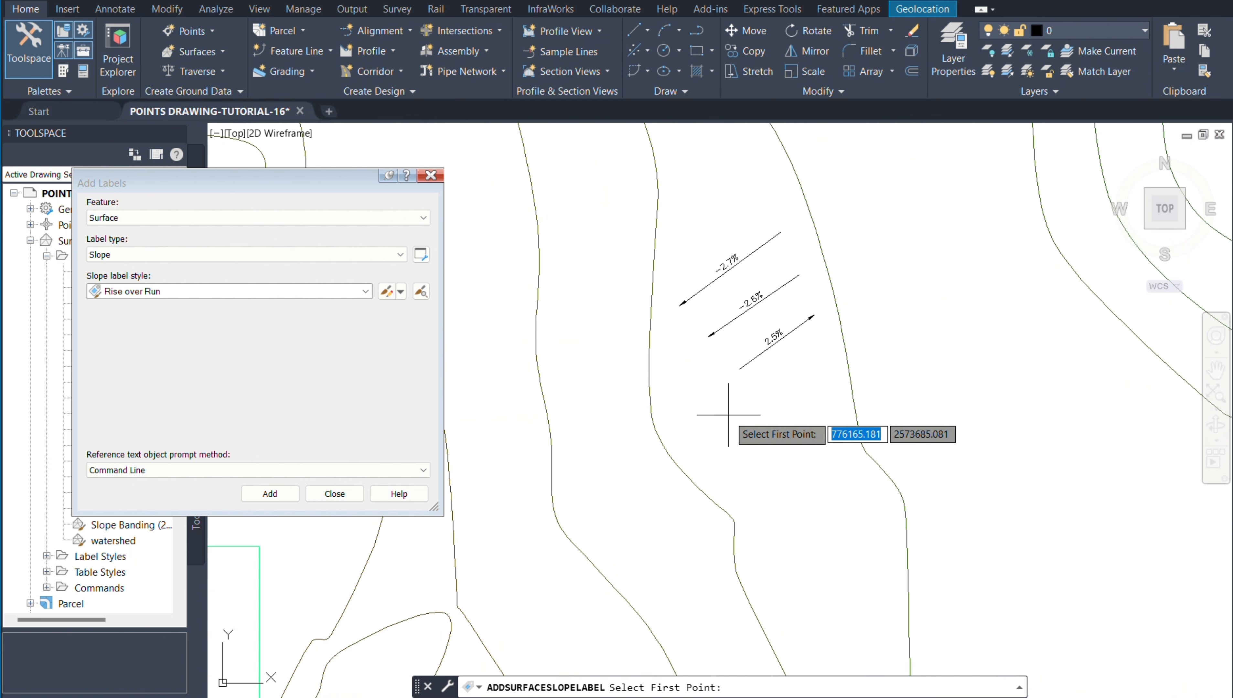
click(804, 374)
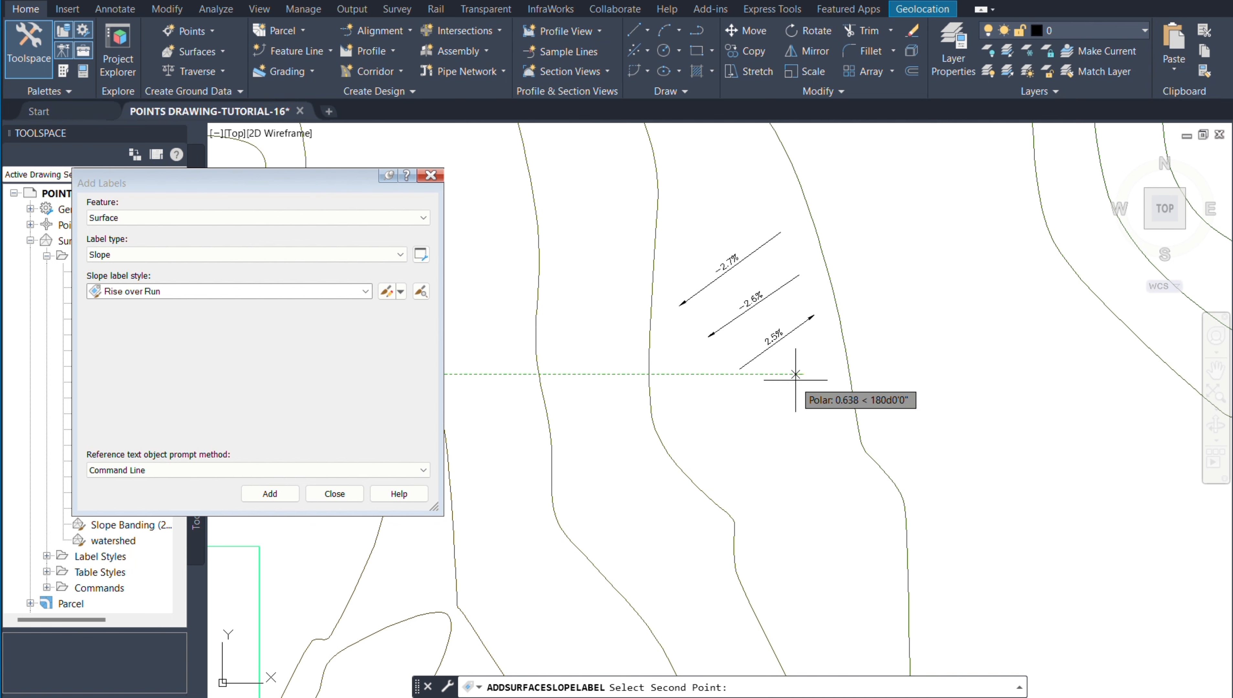
click(736, 425)
Place a second Rise over Run slope label pointing downhill, parallel to and just below the first one.
scroll(807, 394, up, 3)
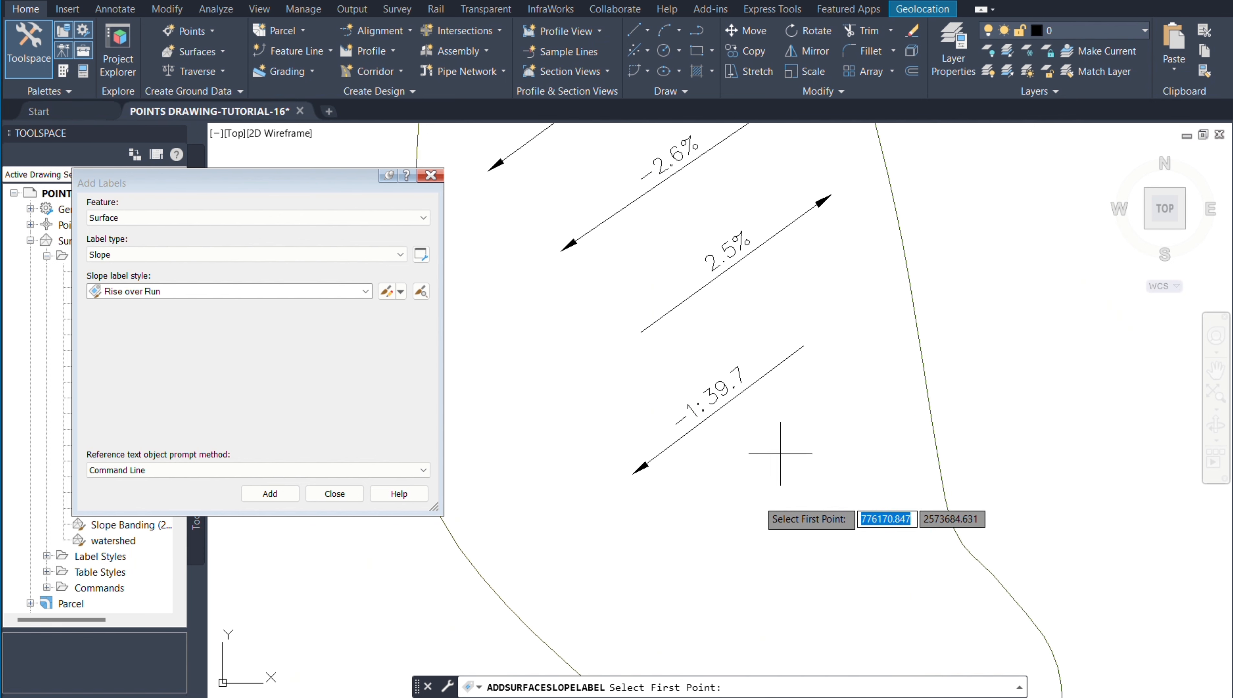
scroll(733, 496, down, 2)
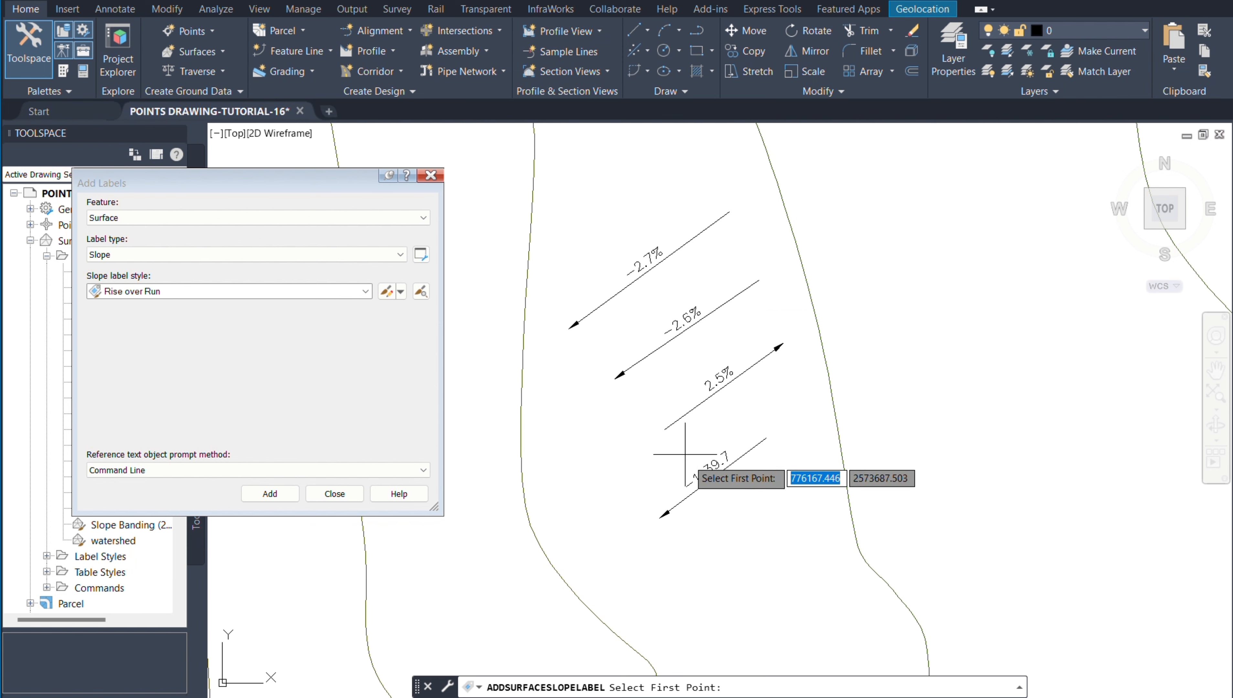
scroll(754, 564, up, 2)
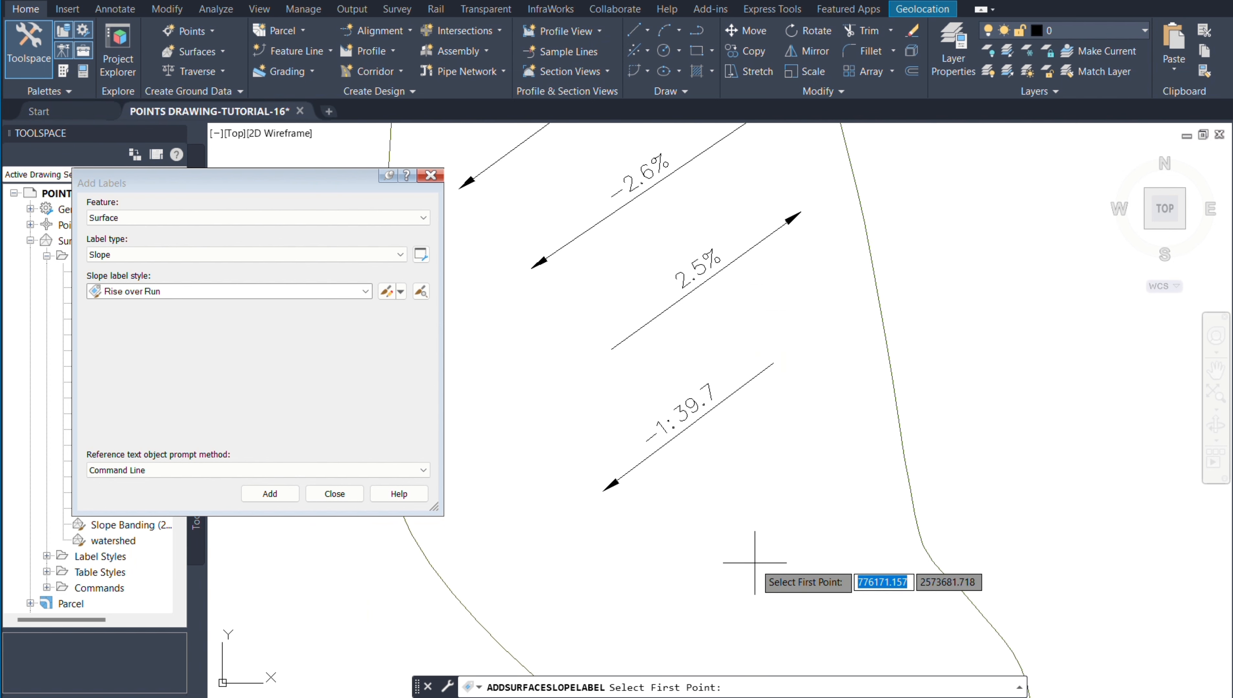
scroll(832, 355, down, 4)
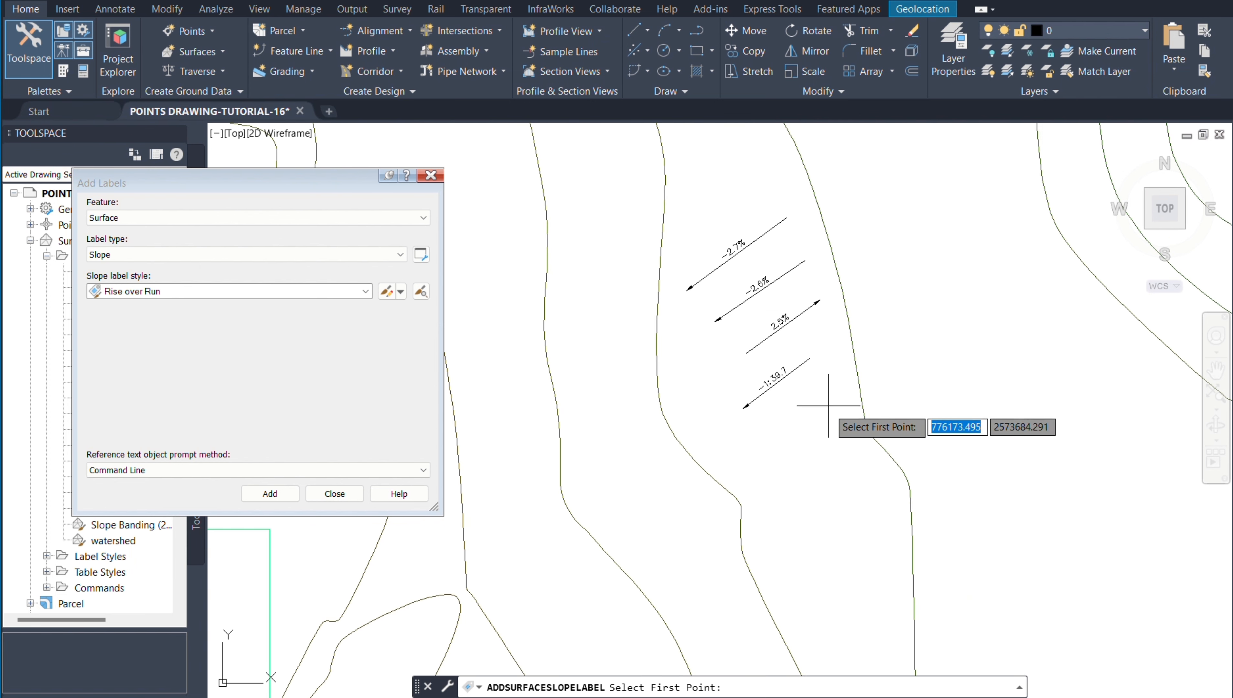
click(822, 391)
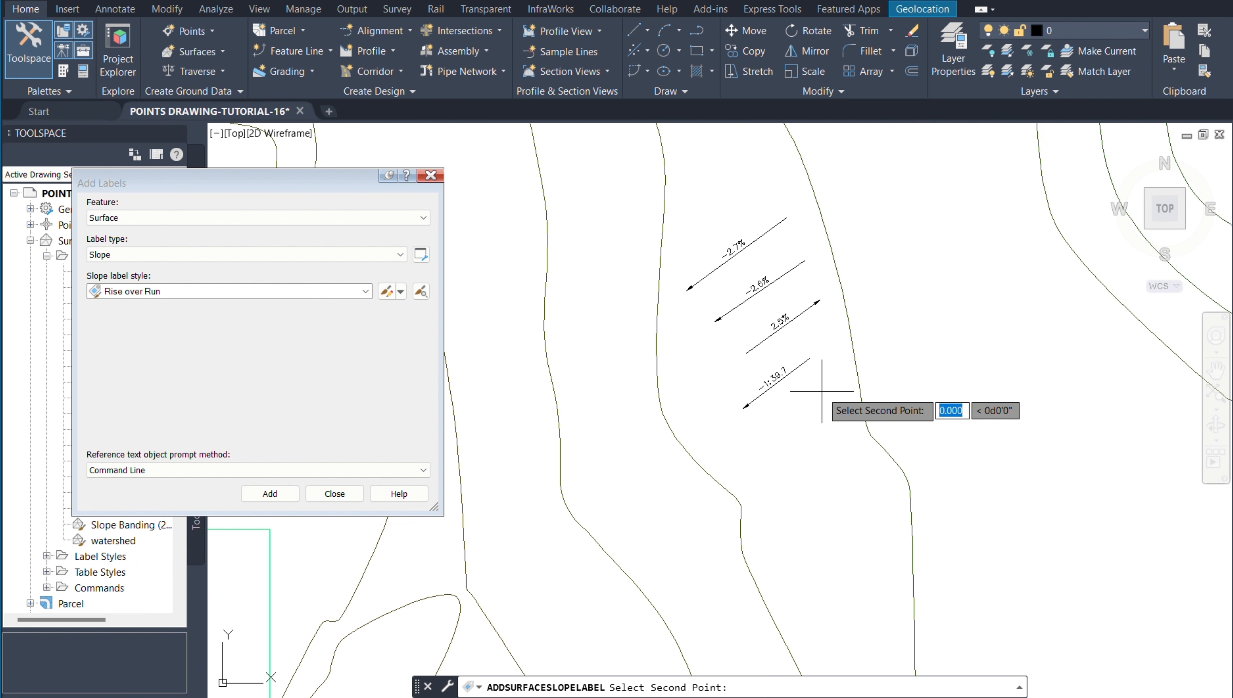
click(761, 435)
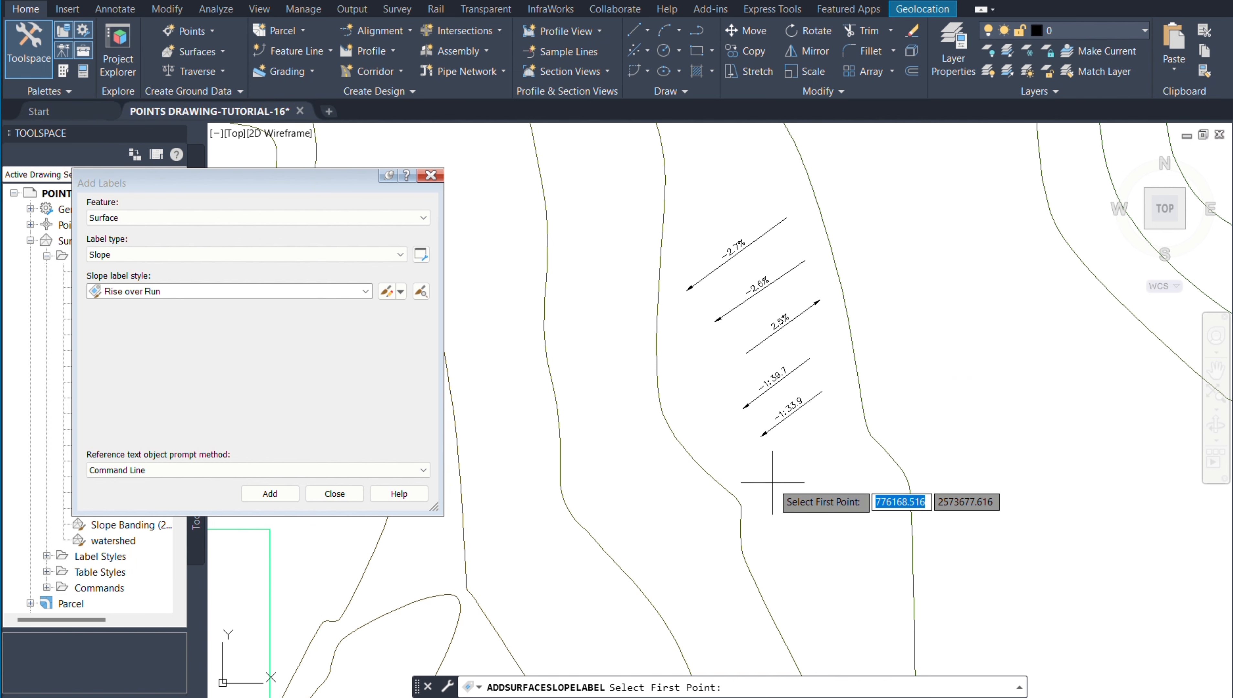
Add a two-point slope label in the Run over Rise style, pointing uphill just above the topmost percent label.
click(365, 292)
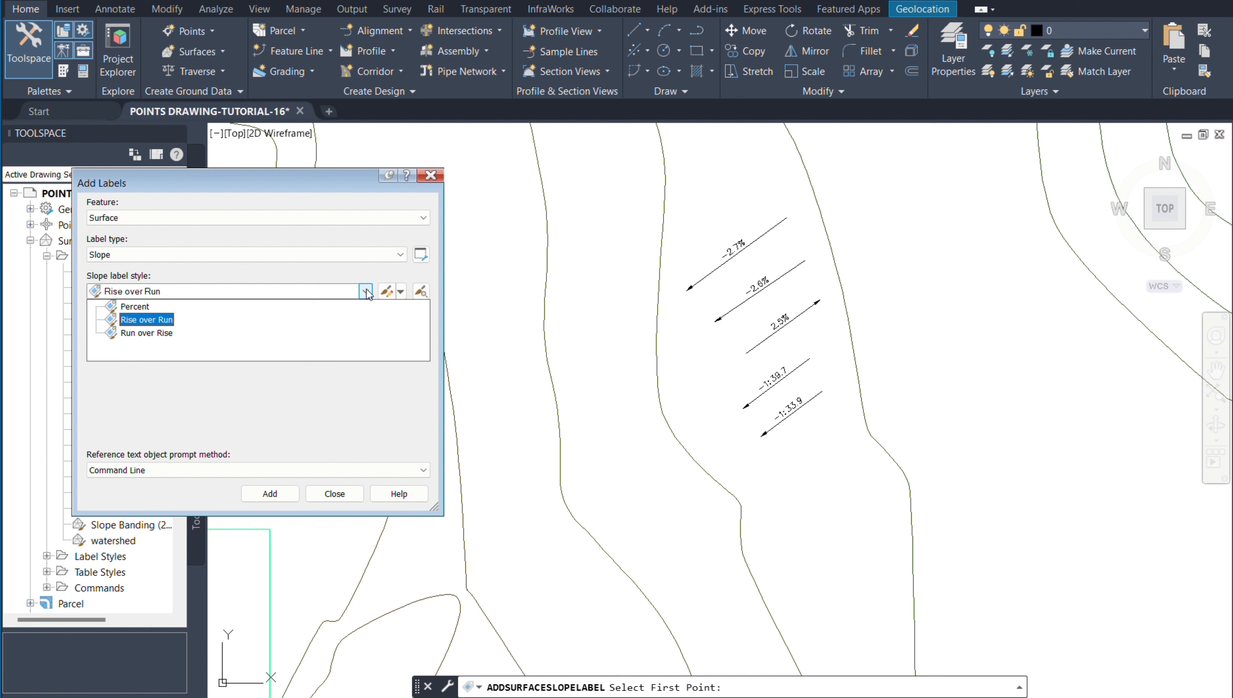
click(156, 333)
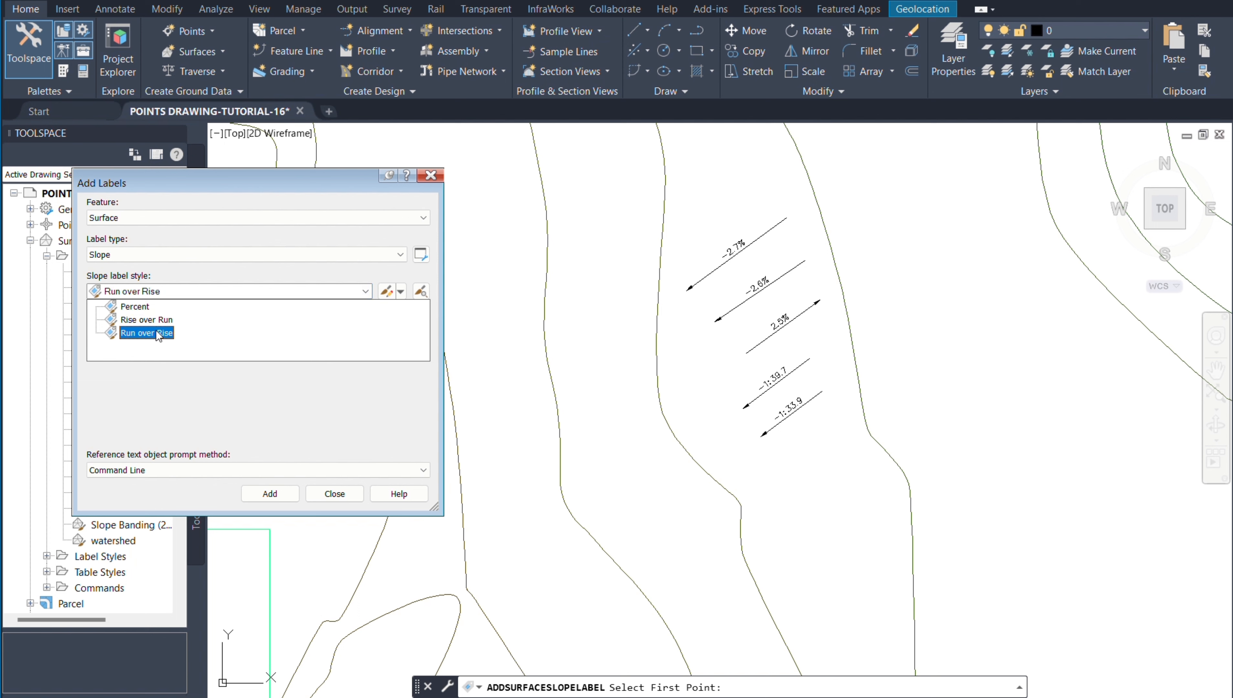
click(157, 334)
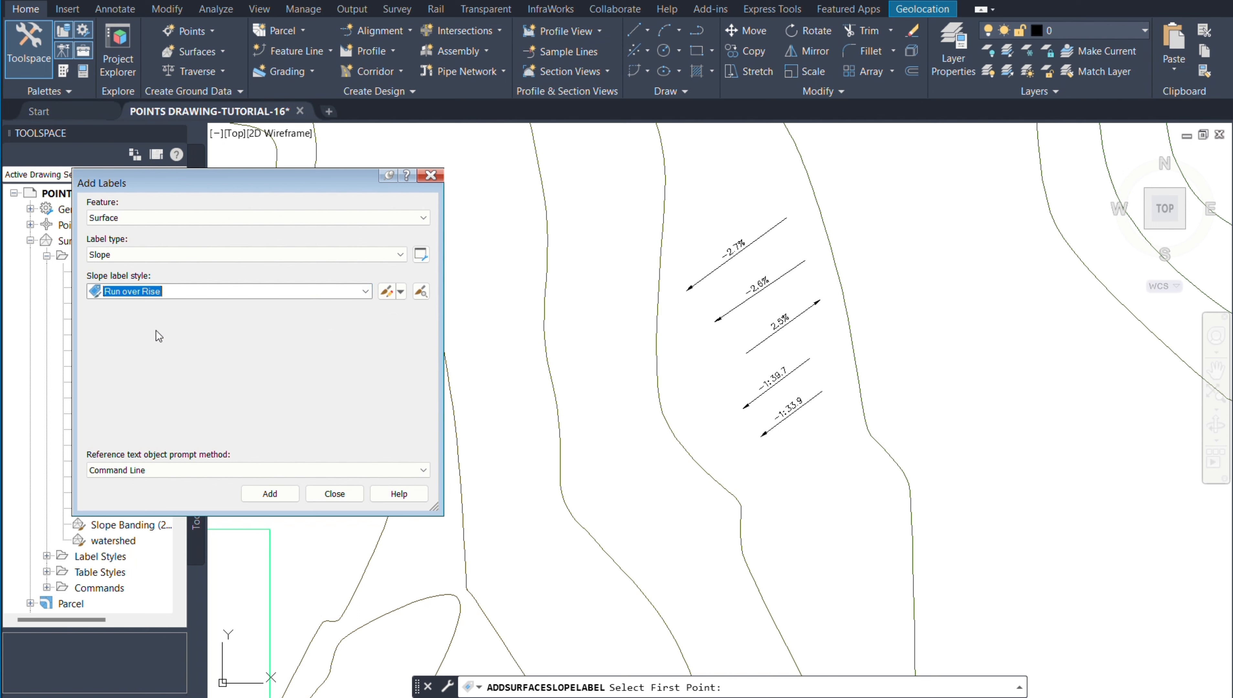
click(277, 494)
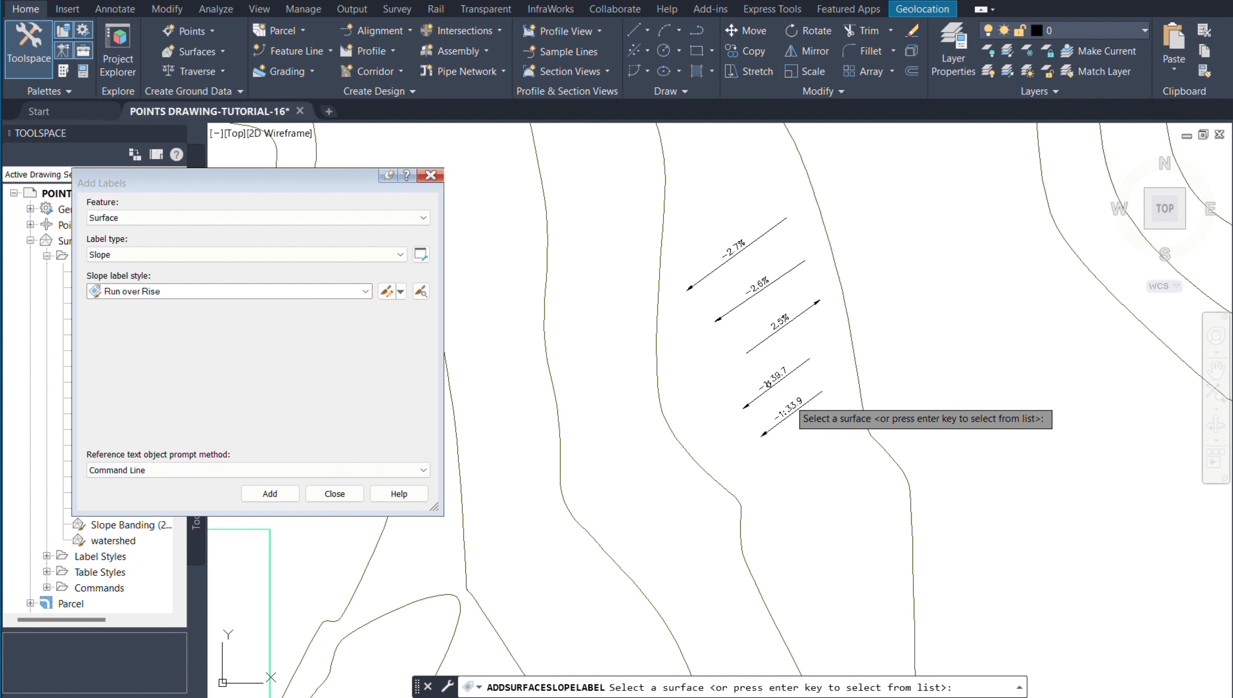
click(894, 457)
click(948, 513)
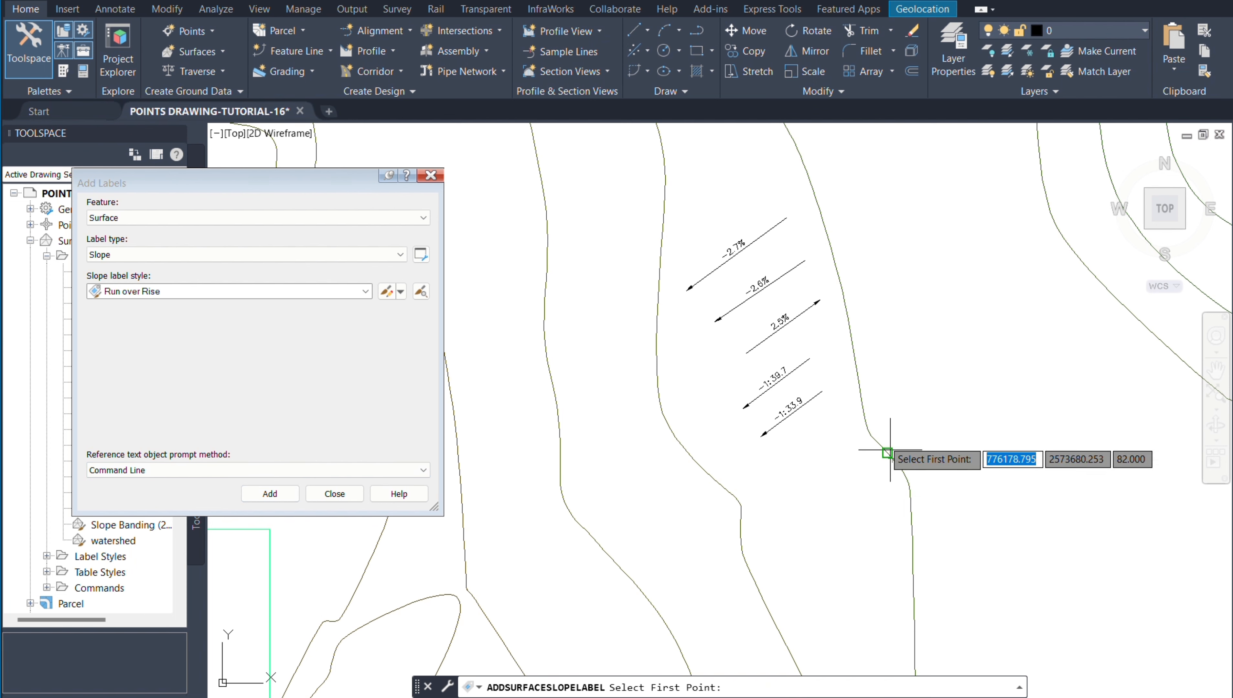
scroll(807, 364, down, 2)
scroll(753, 268, up, 5)
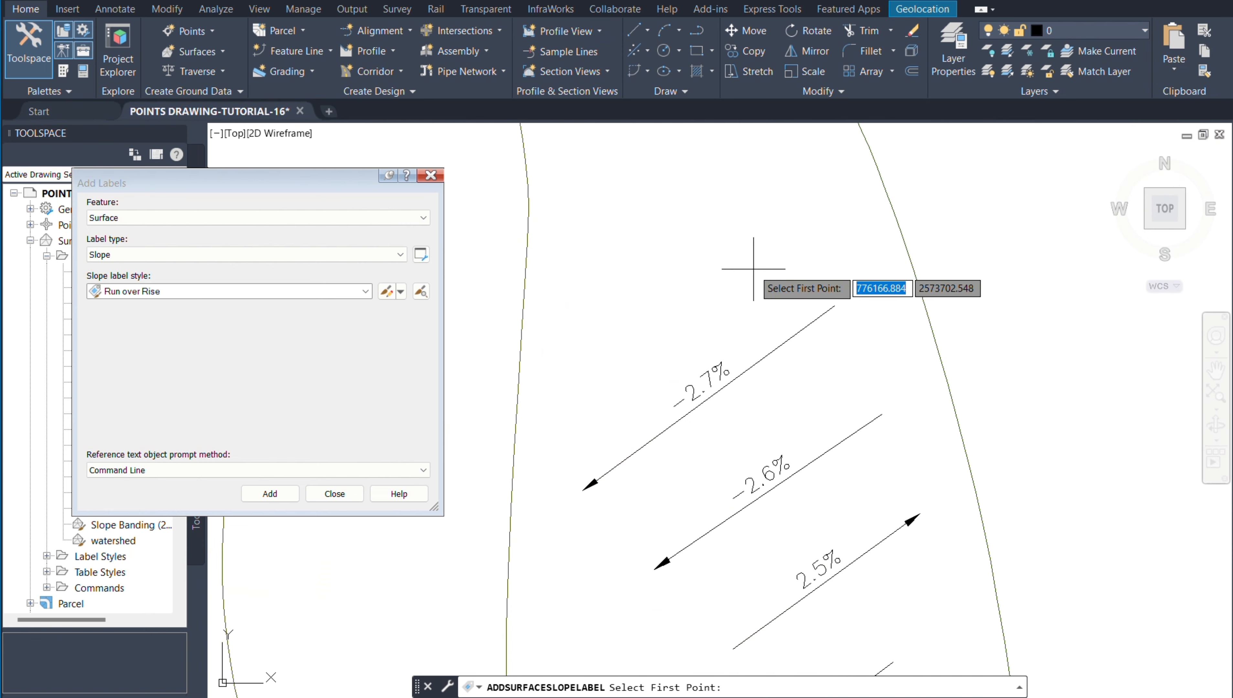
click(563, 418)
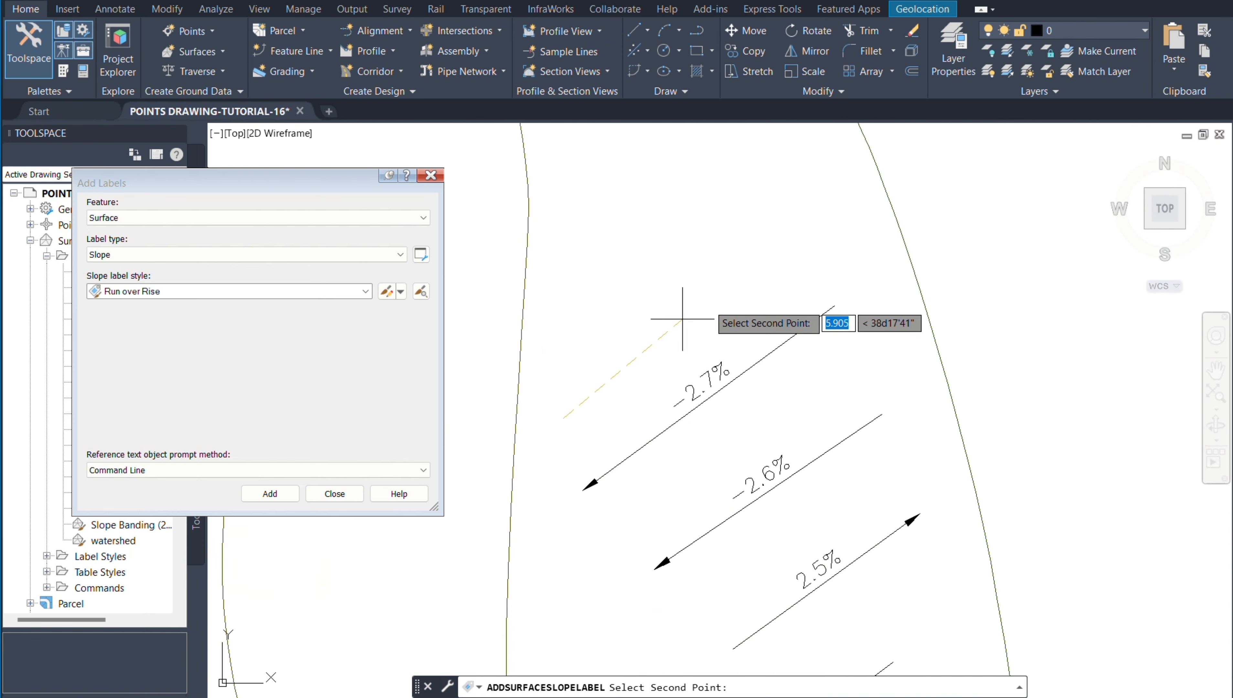
click(766, 270)
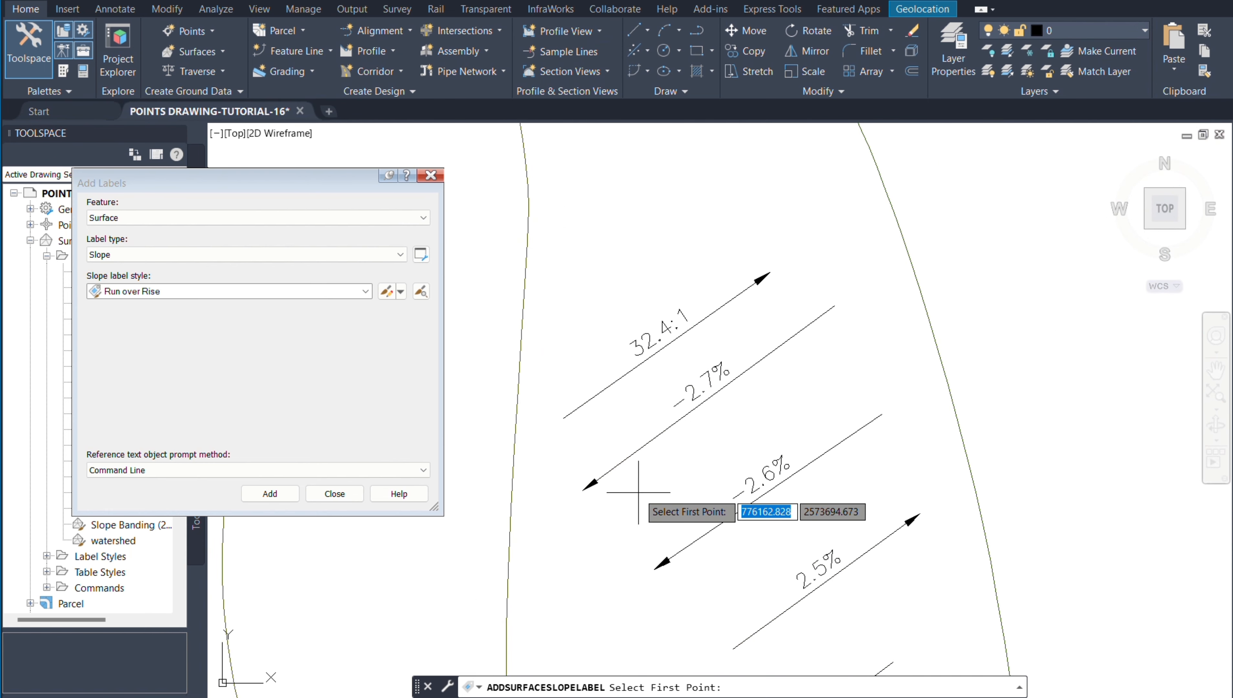
Place a second Run over Rise slope label pointing downhill below the lowest Rise over Run label, and end the labelling.
scroll(691, 239, down, 3)
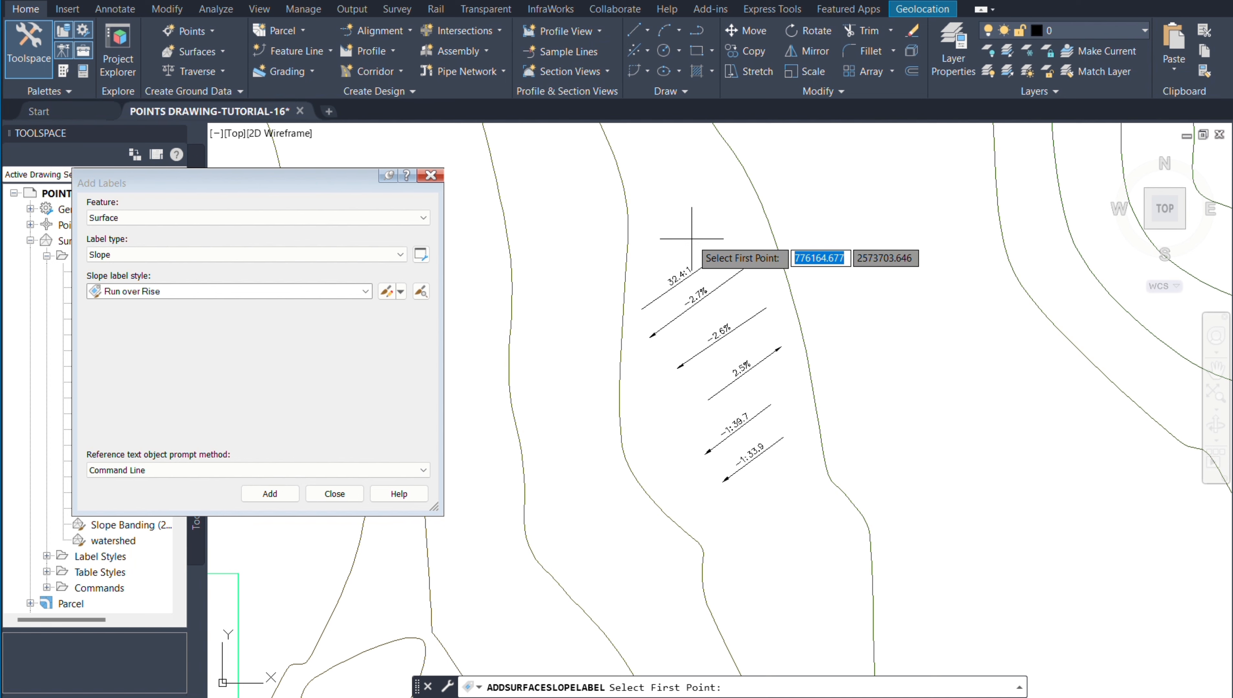
scroll(726, 490, up, 4)
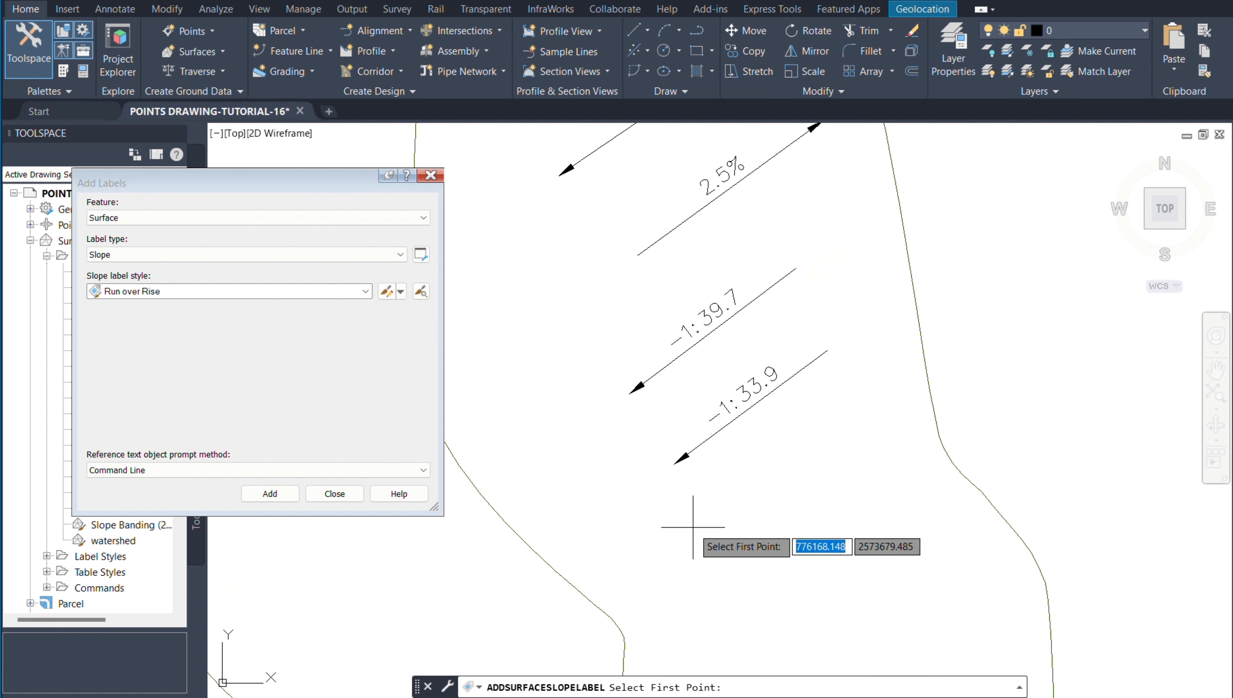
click(878, 410)
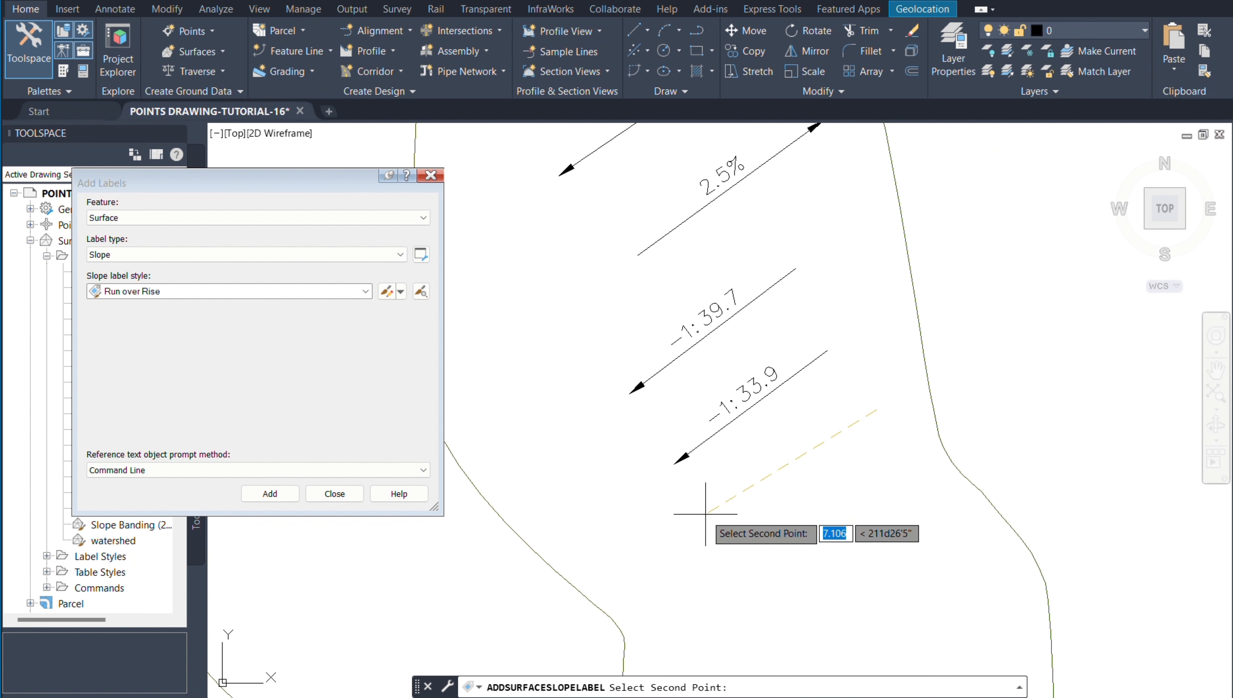
click(716, 521)
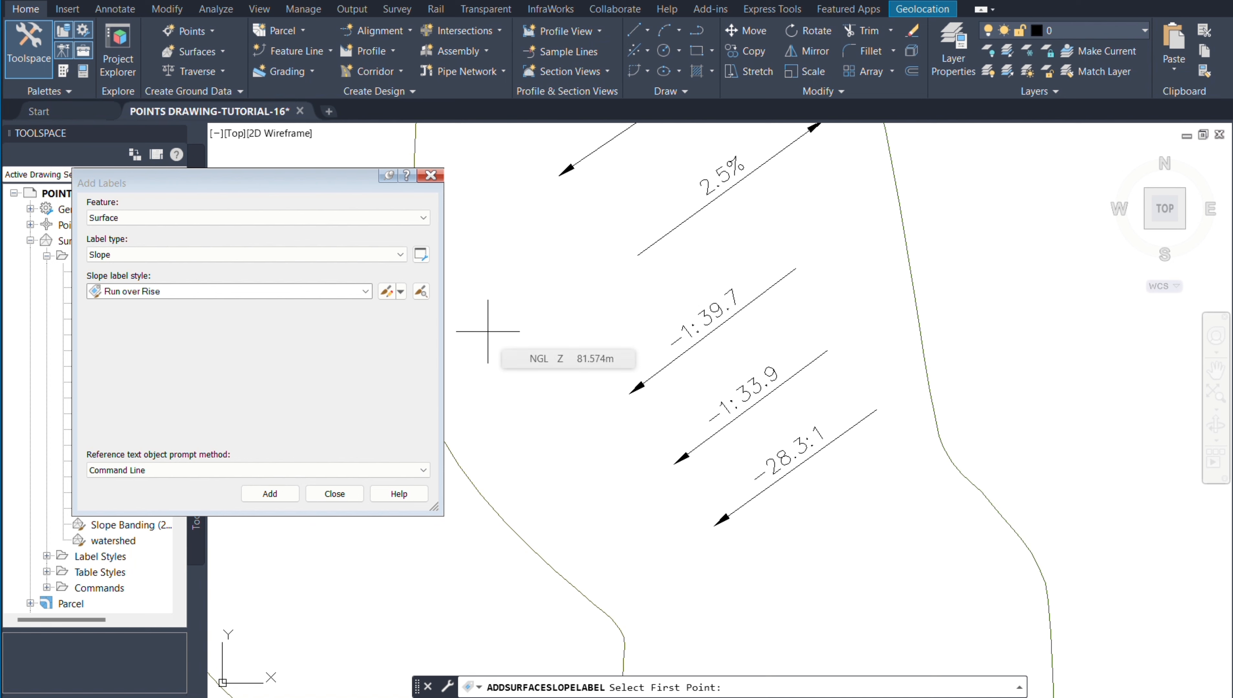
key(Escape)
scroll(476, 332, down, 4)
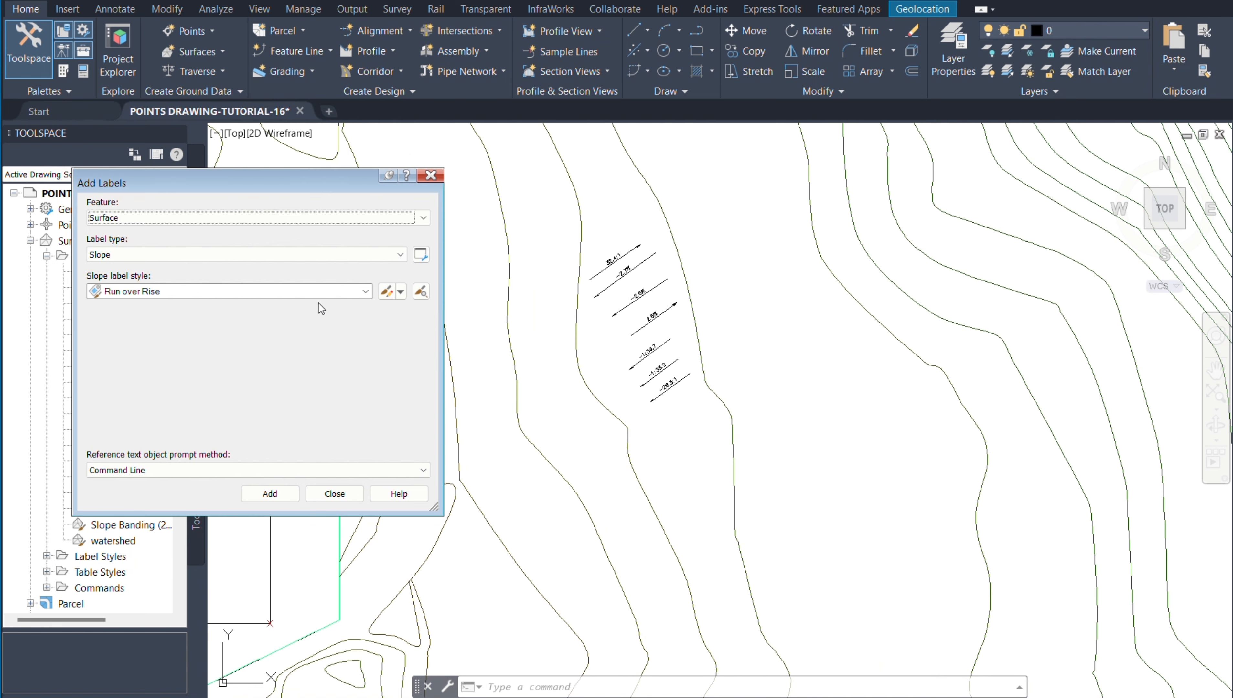
Set the surface label type to Spot Elevation with the EL:100.00 label style.
click(198, 255)
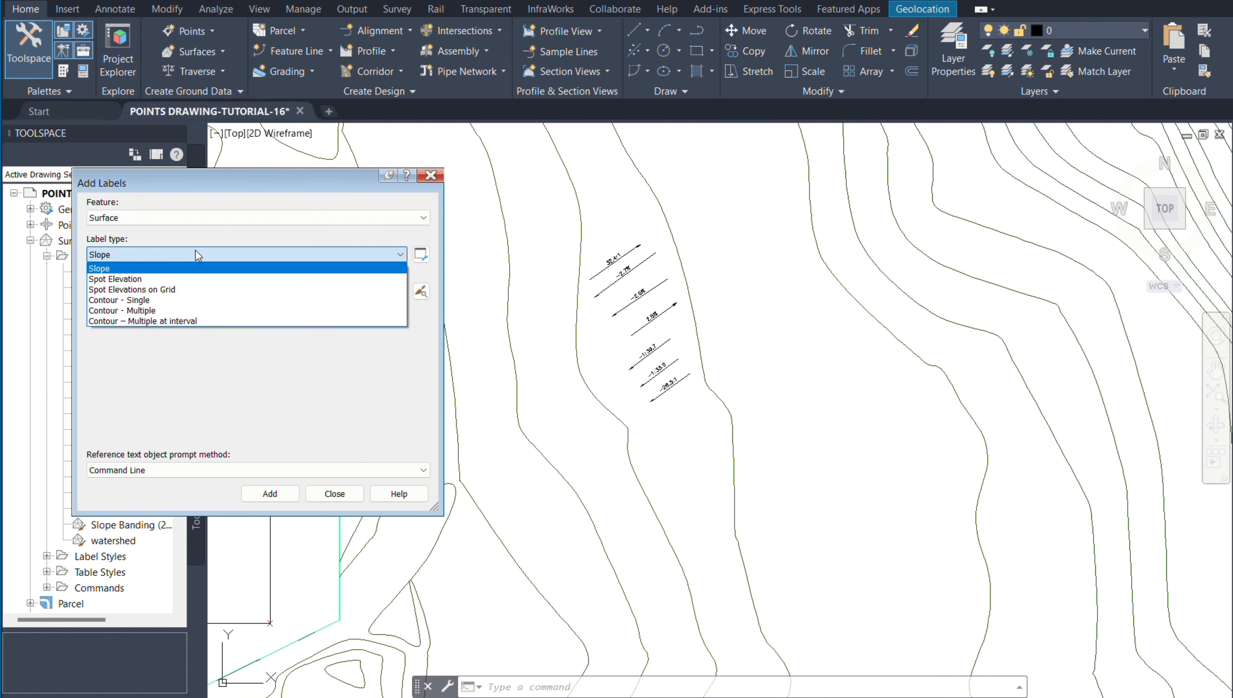
click(119, 280)
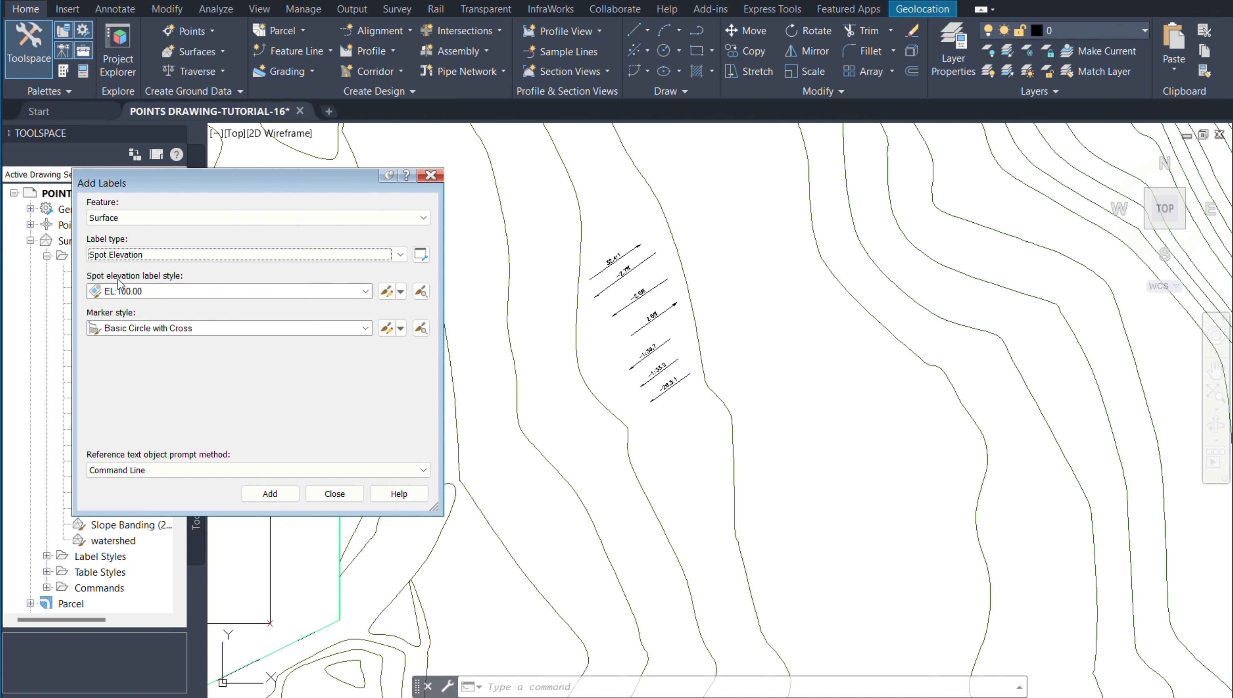
click(366, 292)
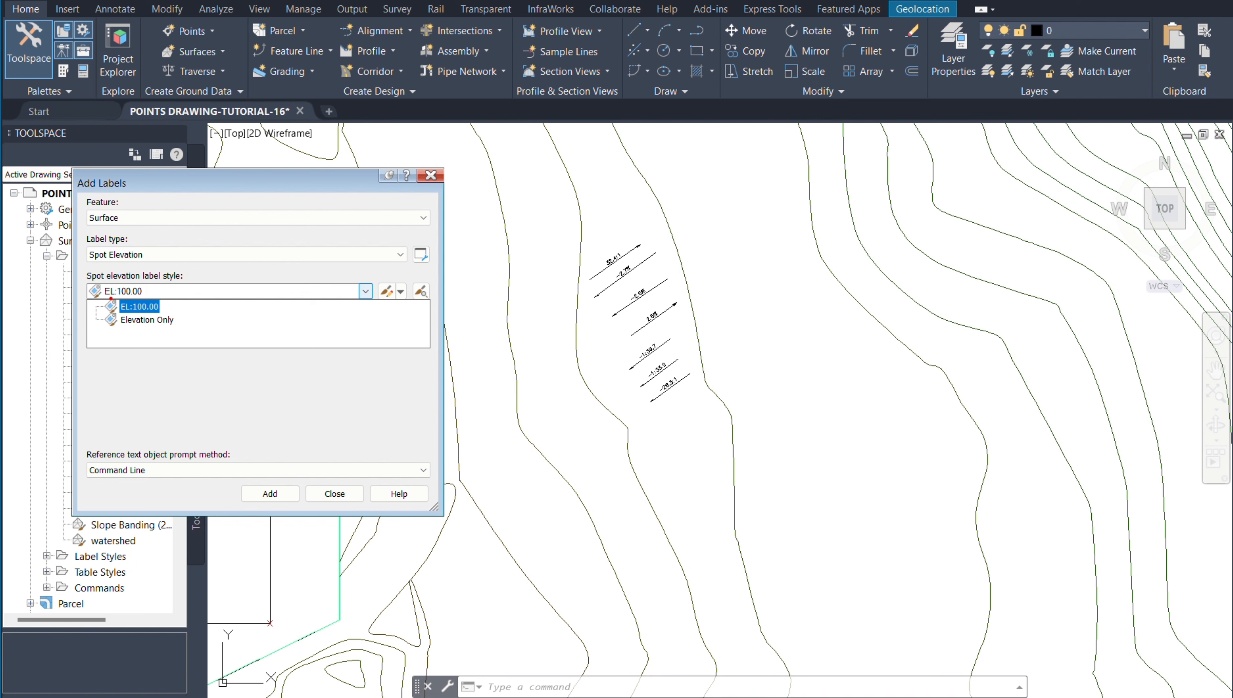
drag(104, 290, 182, 334)
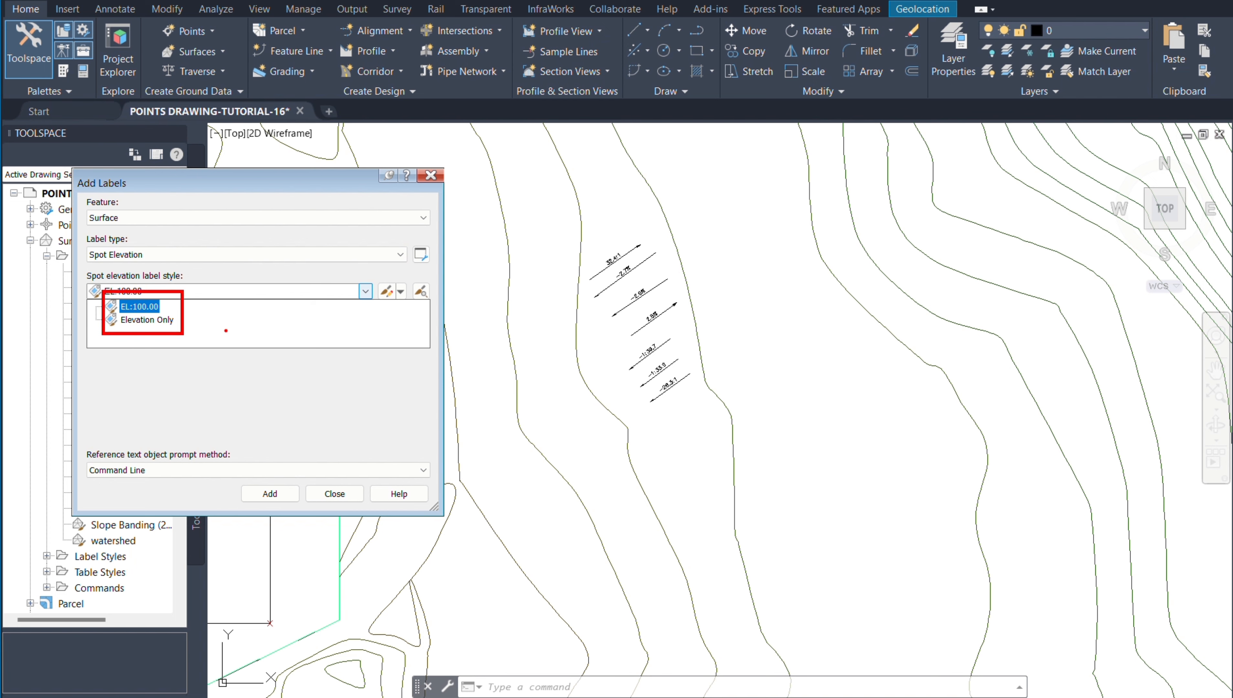
key(Escape)
click(146, 292)
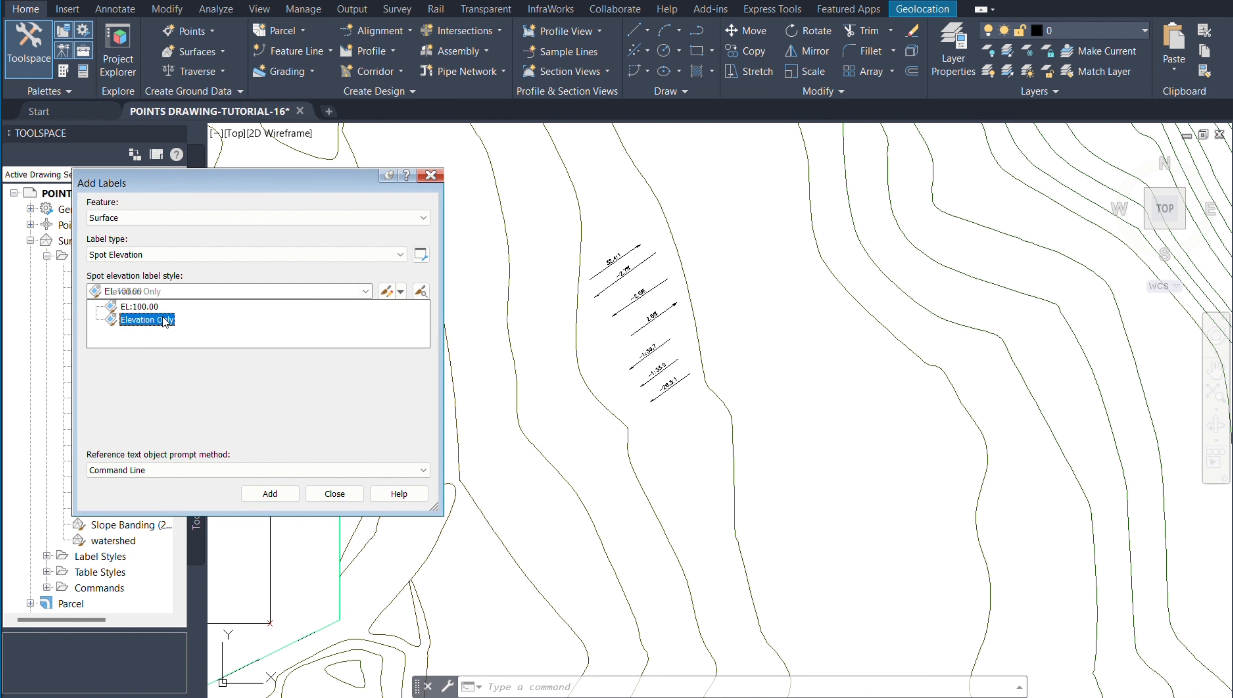
click(168, 321)
click(139, 307)
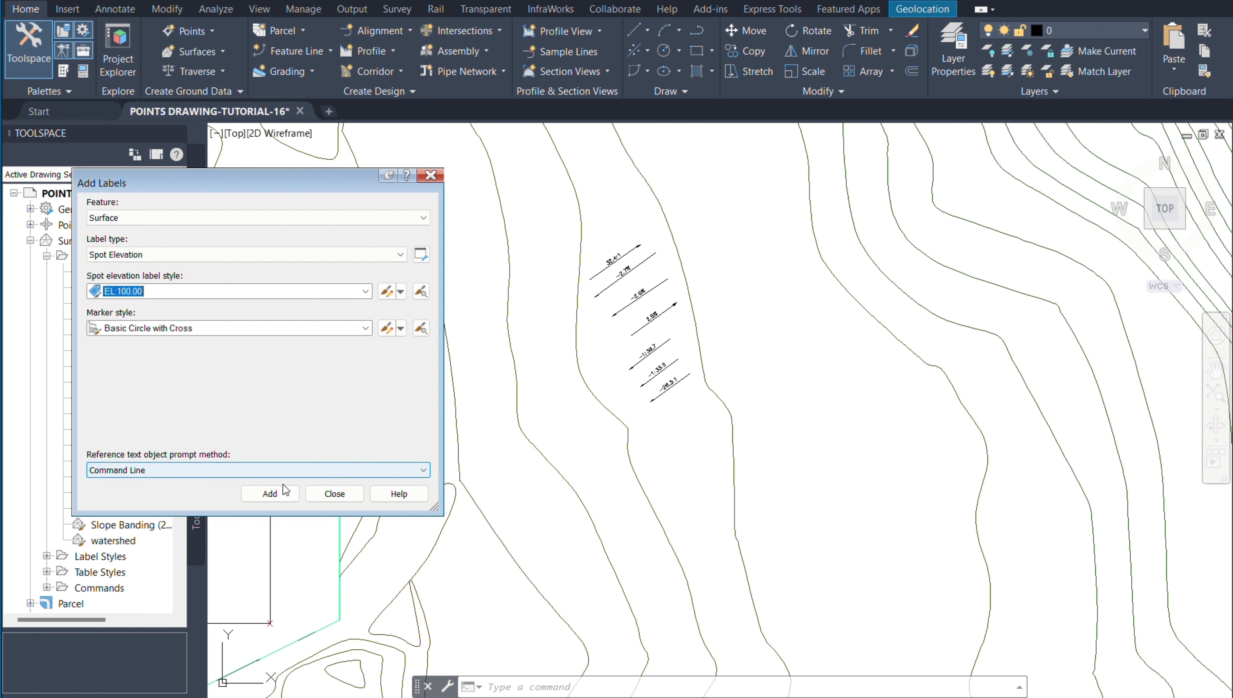
Start adding spot elevation labels to the NGL surface and place the first in the flat area northwest of the slope labels.
click(272, 493)
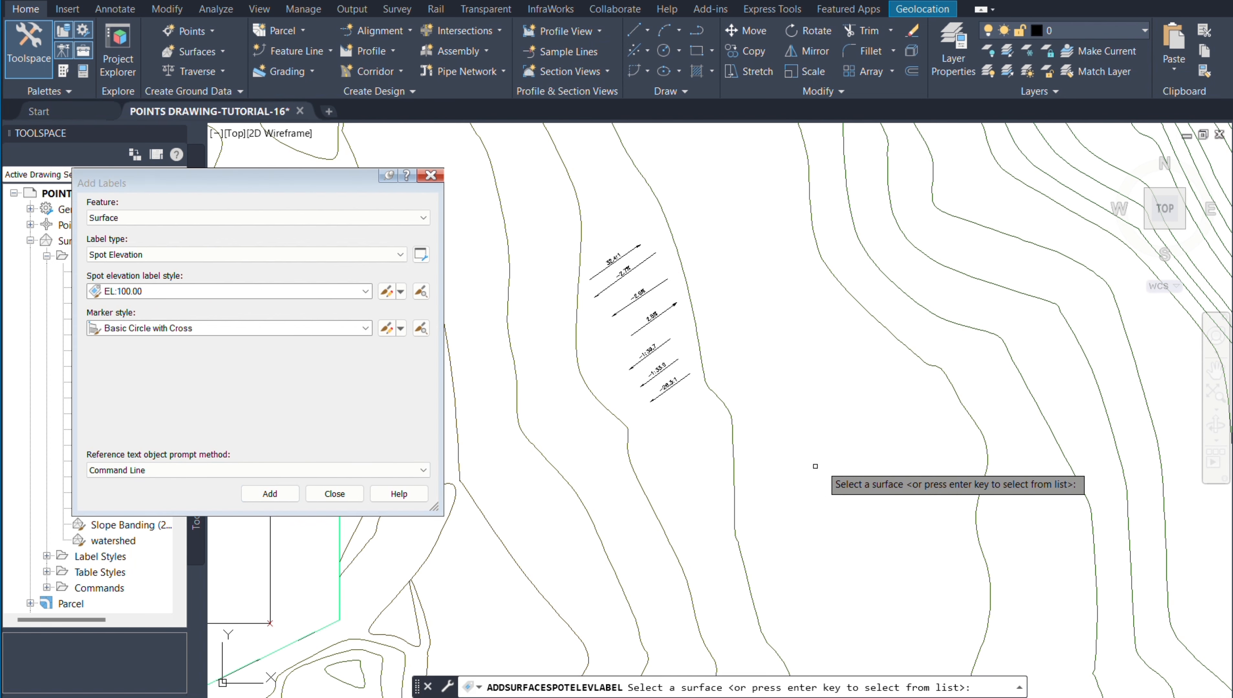
scroll(821, 464, down, 4)
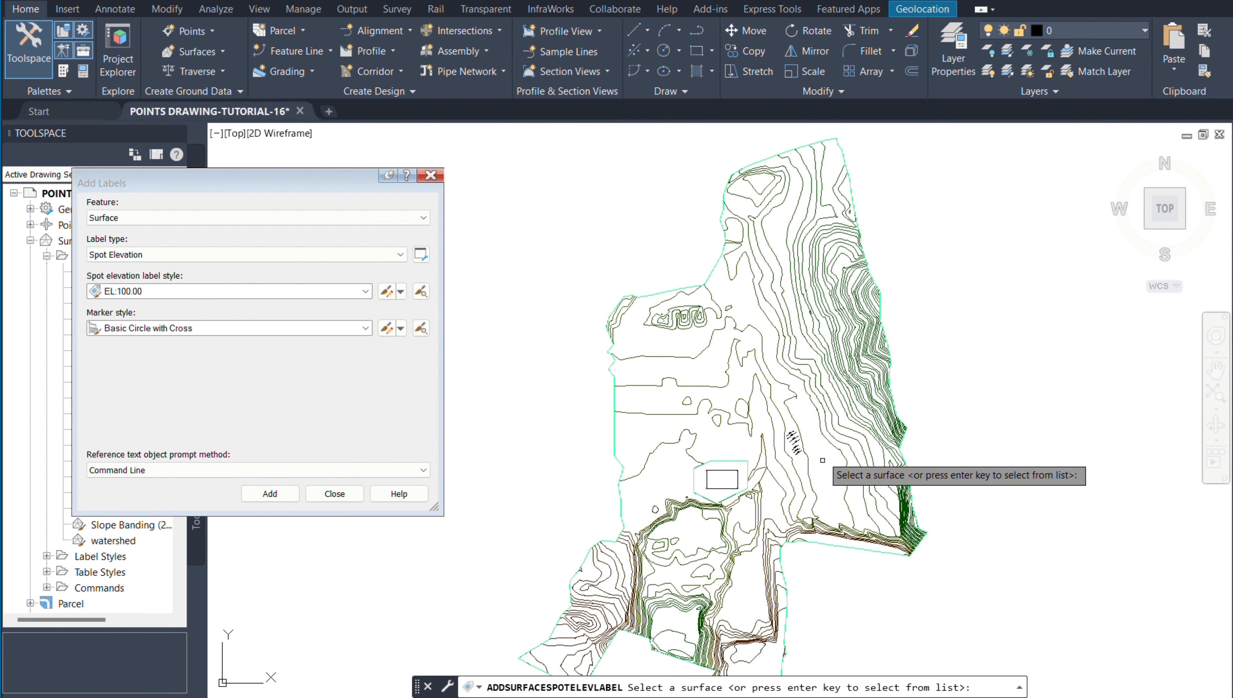
click(815, 362)
scroll(729, 366, up, 5)
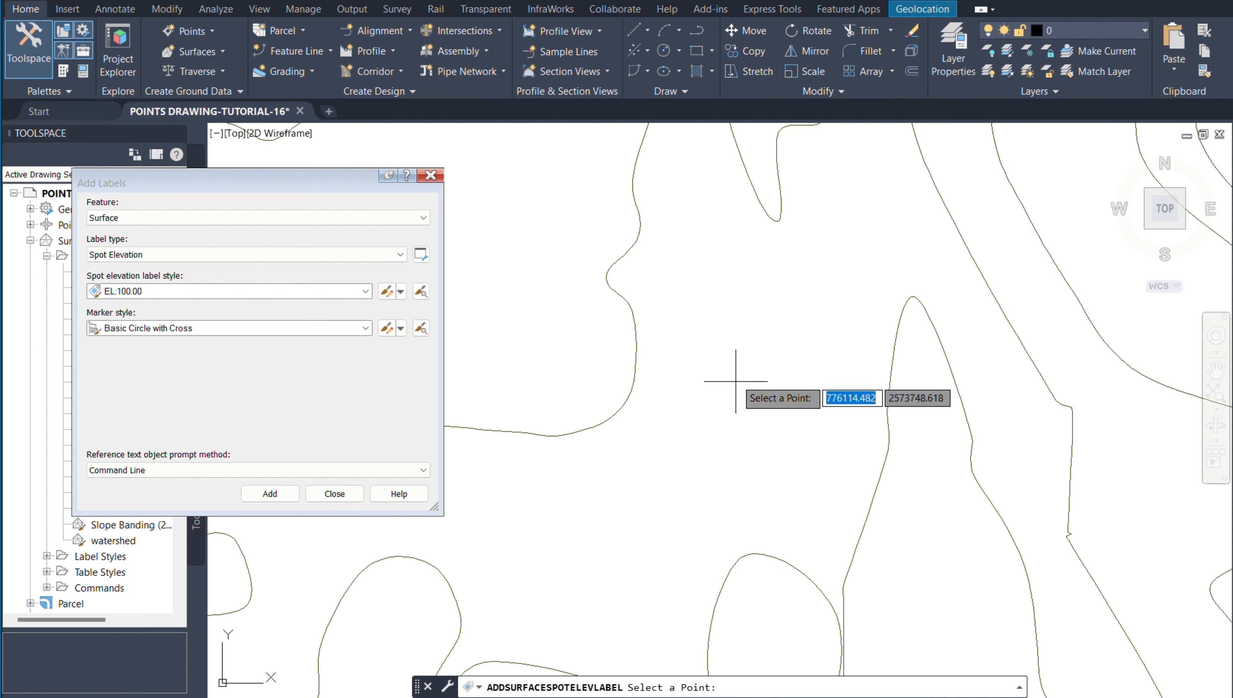
click(718, 342)
Place two more EL:100.00 spot elevation labels between the contours to the northeast, one below the other.
scroll(782, 415, down, 4)
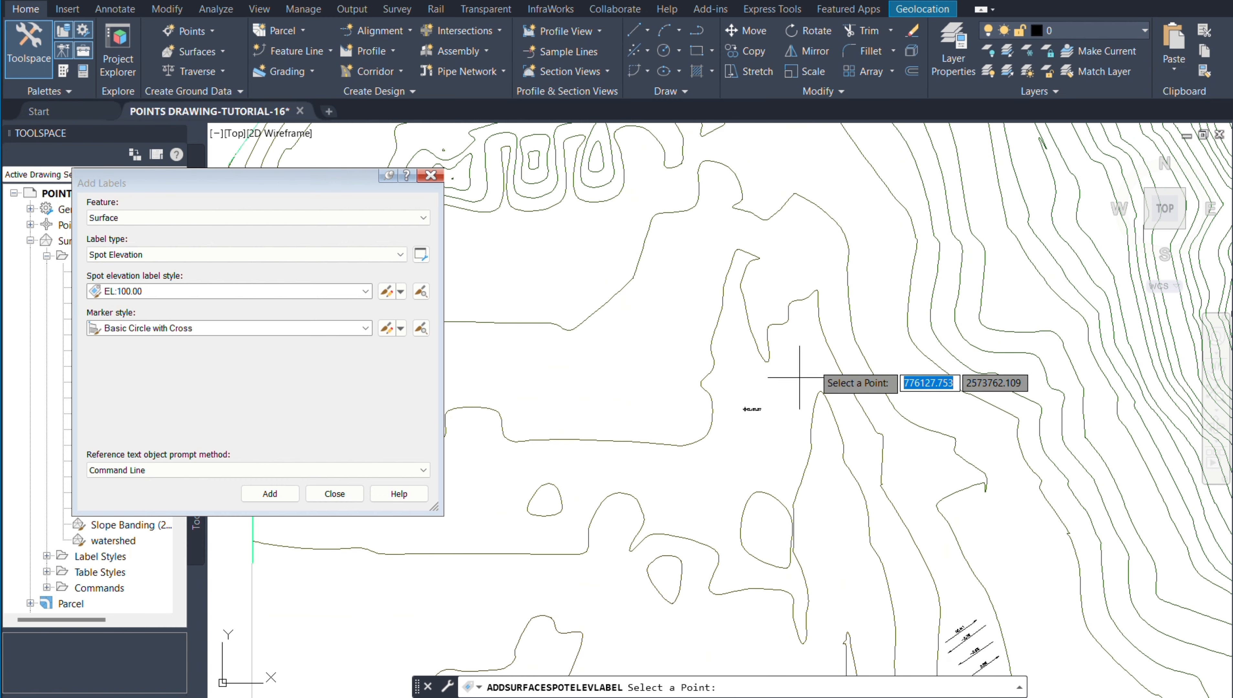
click(875, 311)
scroll(839, 377, up, 4)
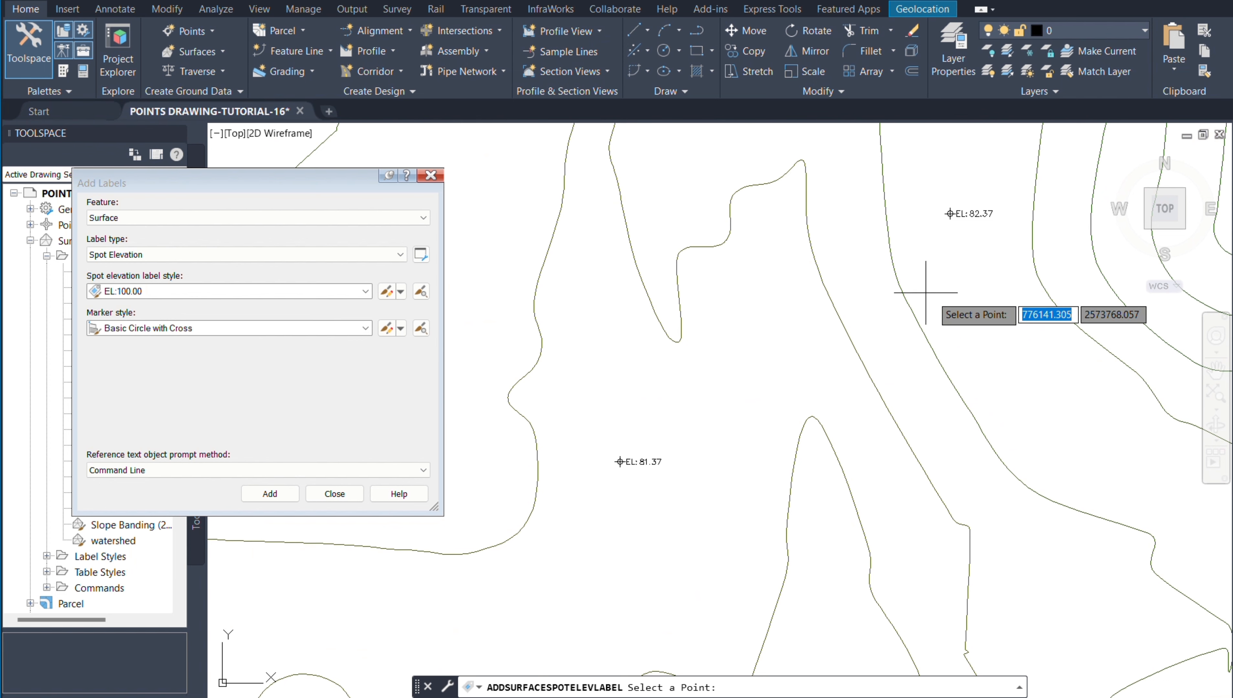
click(955, 314)
scroll(955, 323, up, 4)
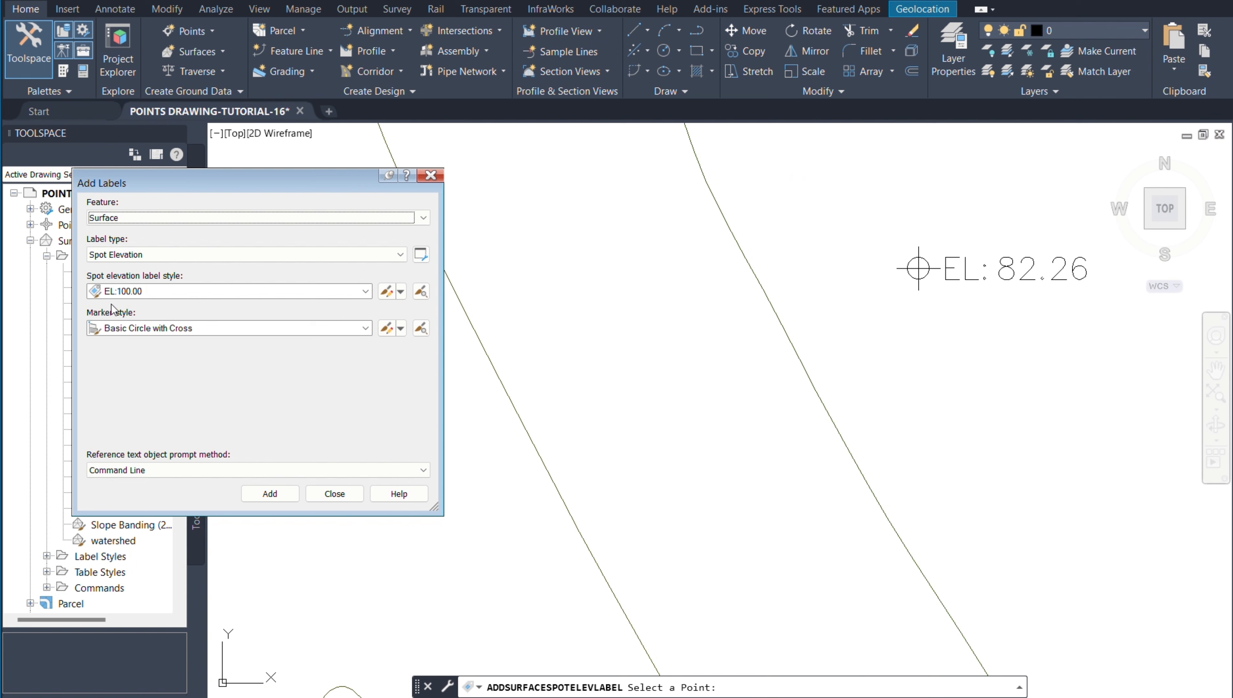
Change the marker style to Basic Triangle and add a spot elevation label just below the lower of the two northeastern circle-marked labels.
click(366, 329)
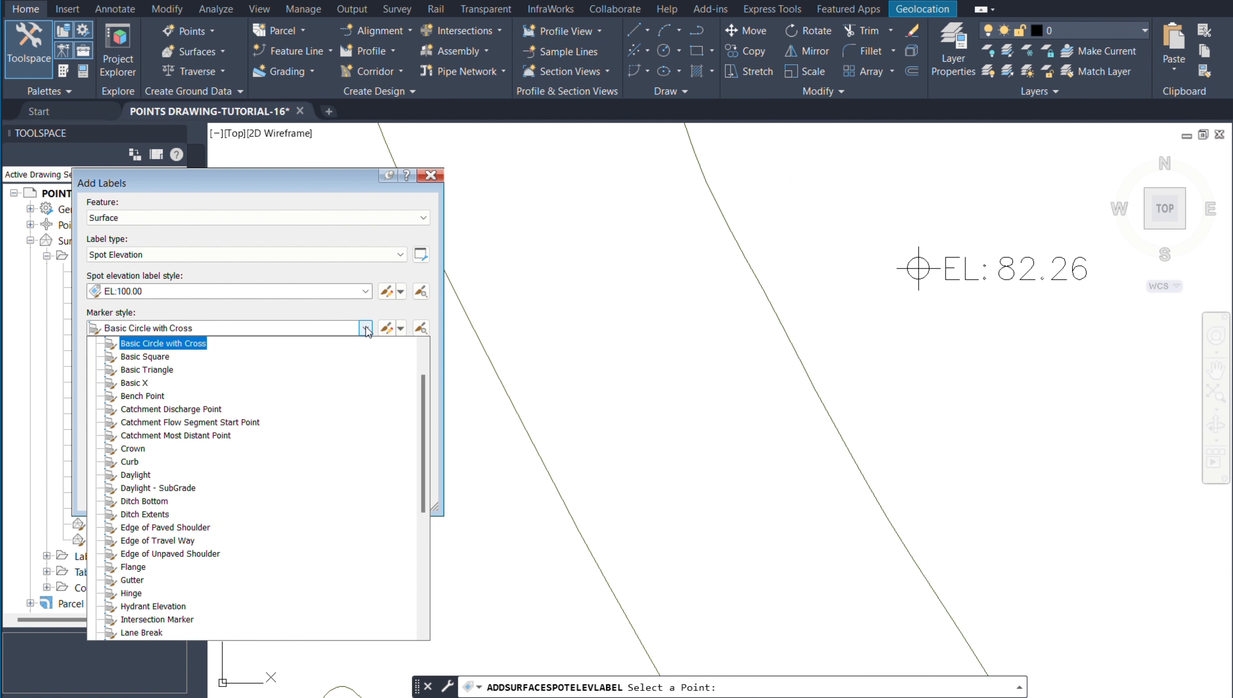
click(164, 373)
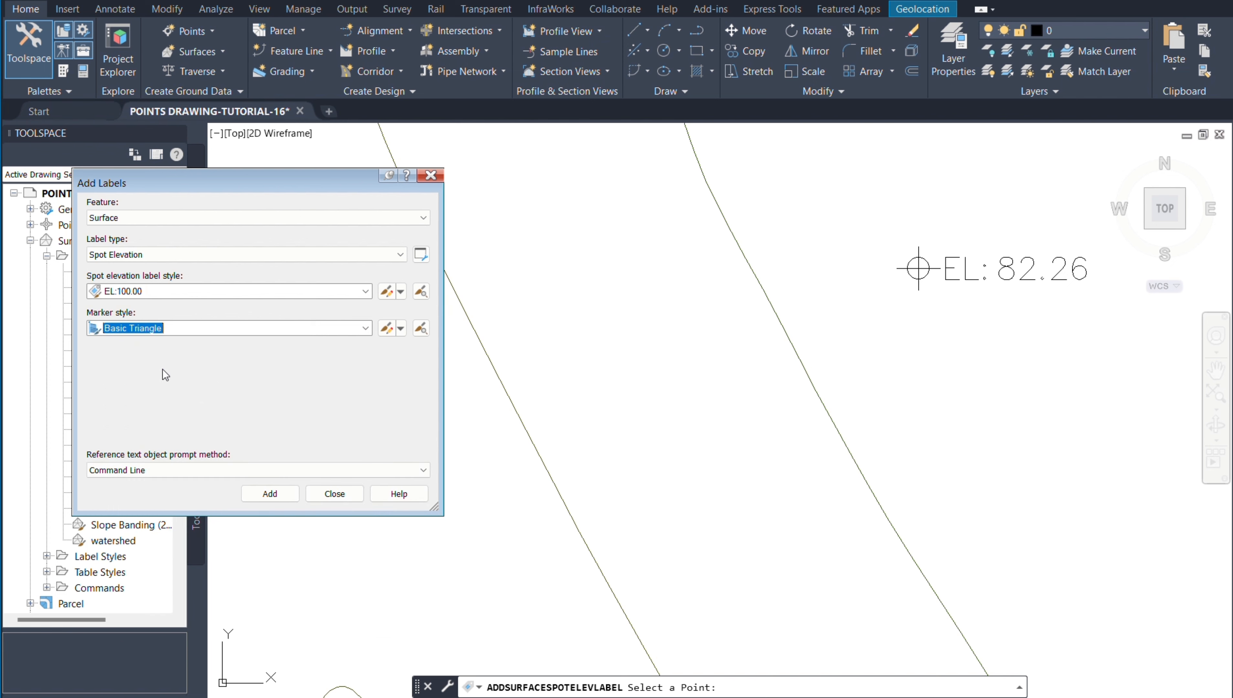
click(284, 495)
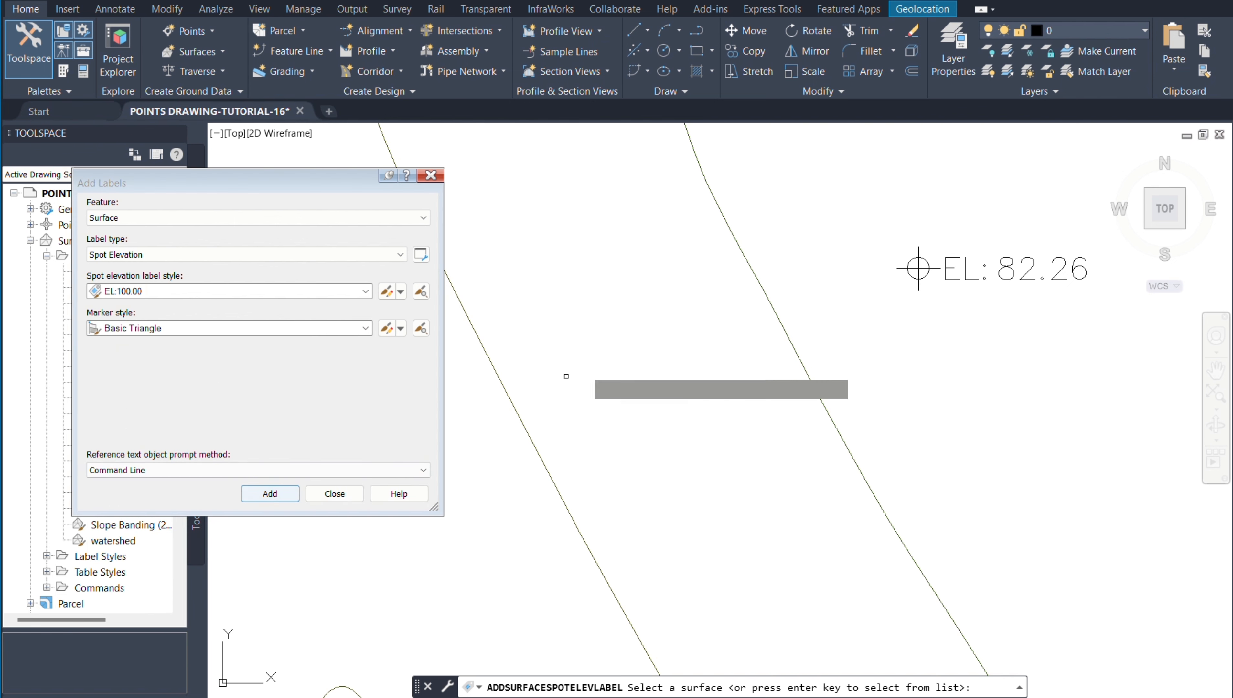
scroll(831, 387, down, 2)
click(815, 375)
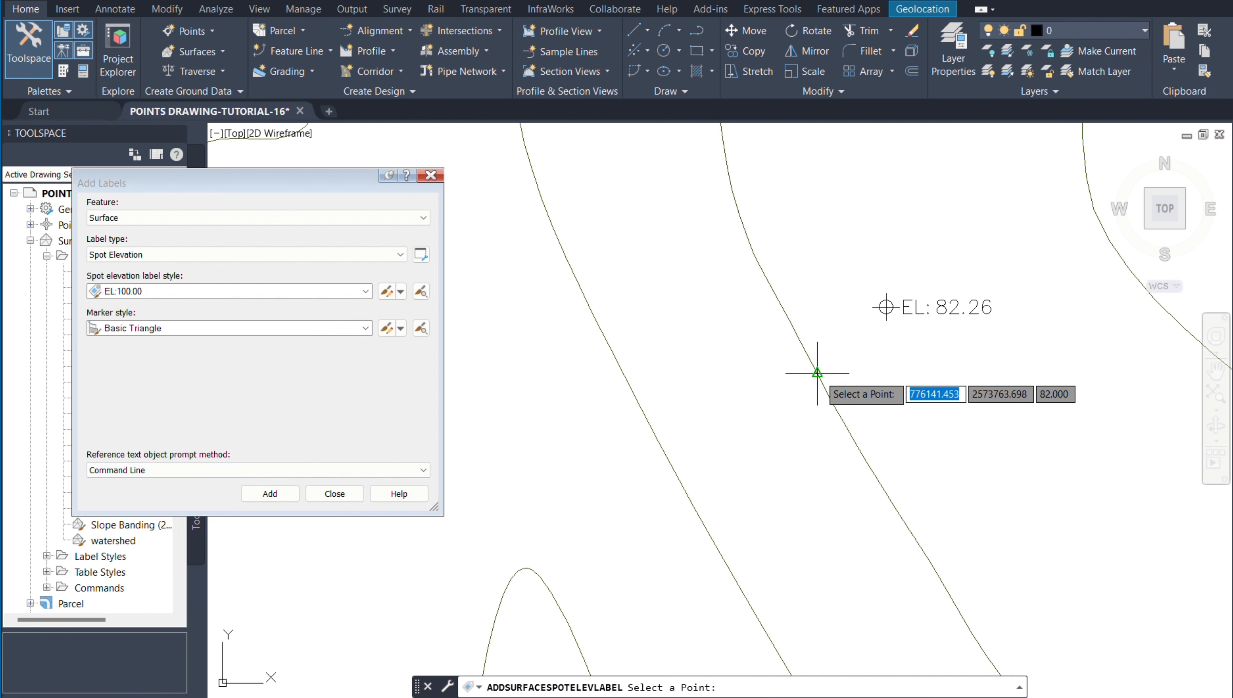
click(892, 361)
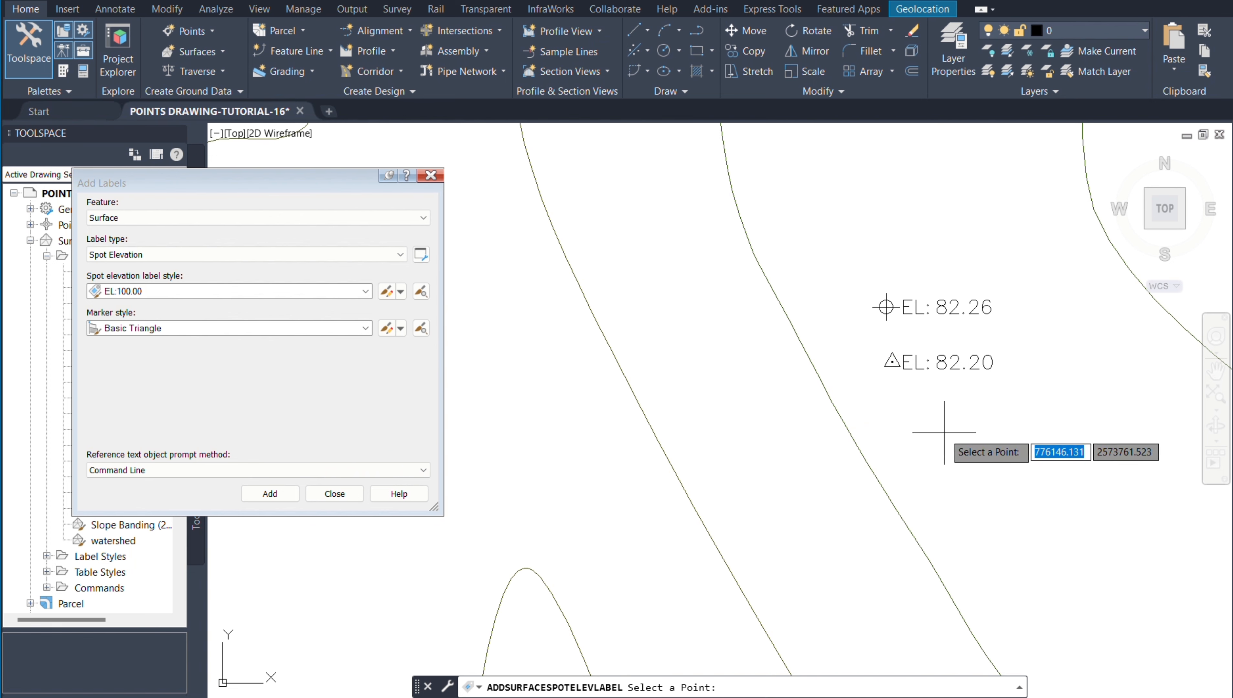
Place another triangle-marked EL:100.00 label farther southeast, and add one in the Elevation Only style just below it.
scroll(787, 386, down, 2)
scroll(783, 367, up, 2)
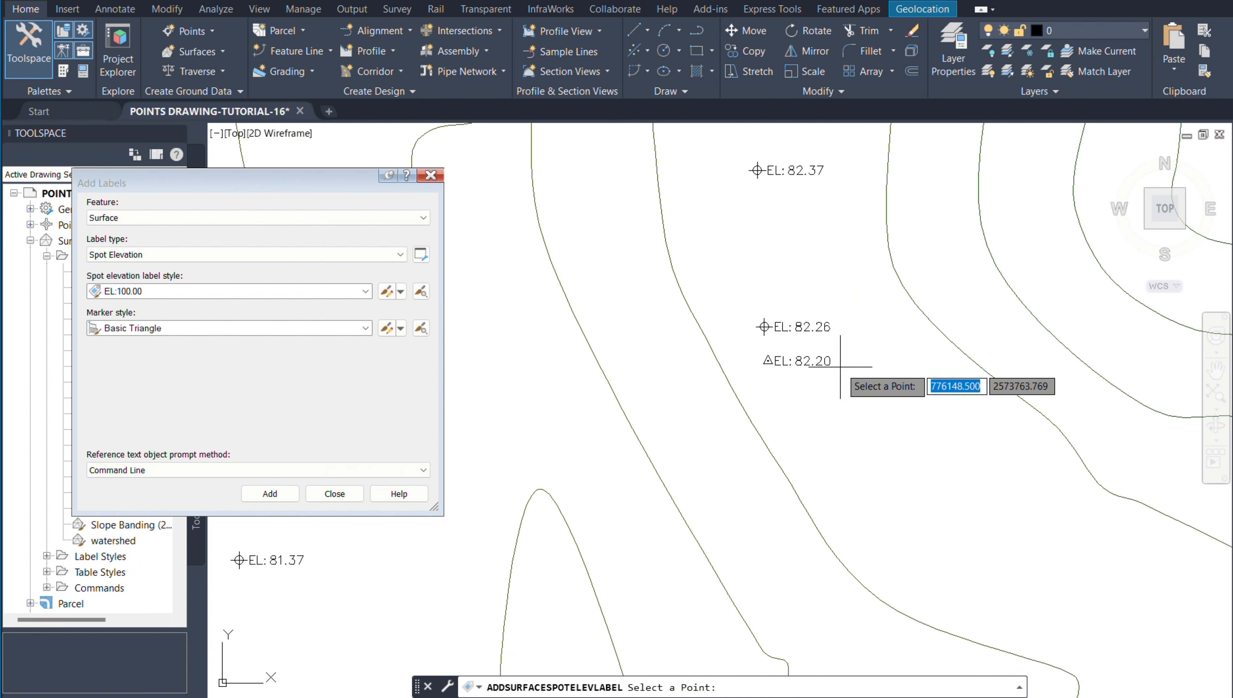
scroll(781, 367, down, 3)
click(884, 420)
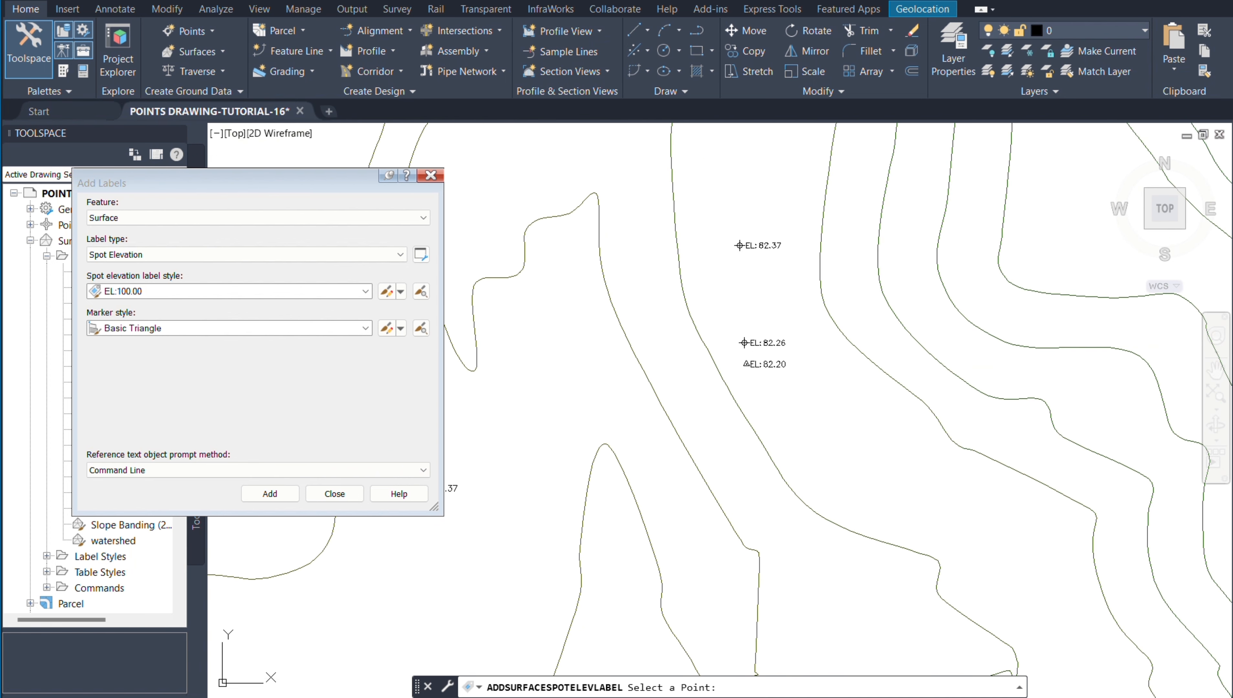
scroll(904, 462, up, 2)
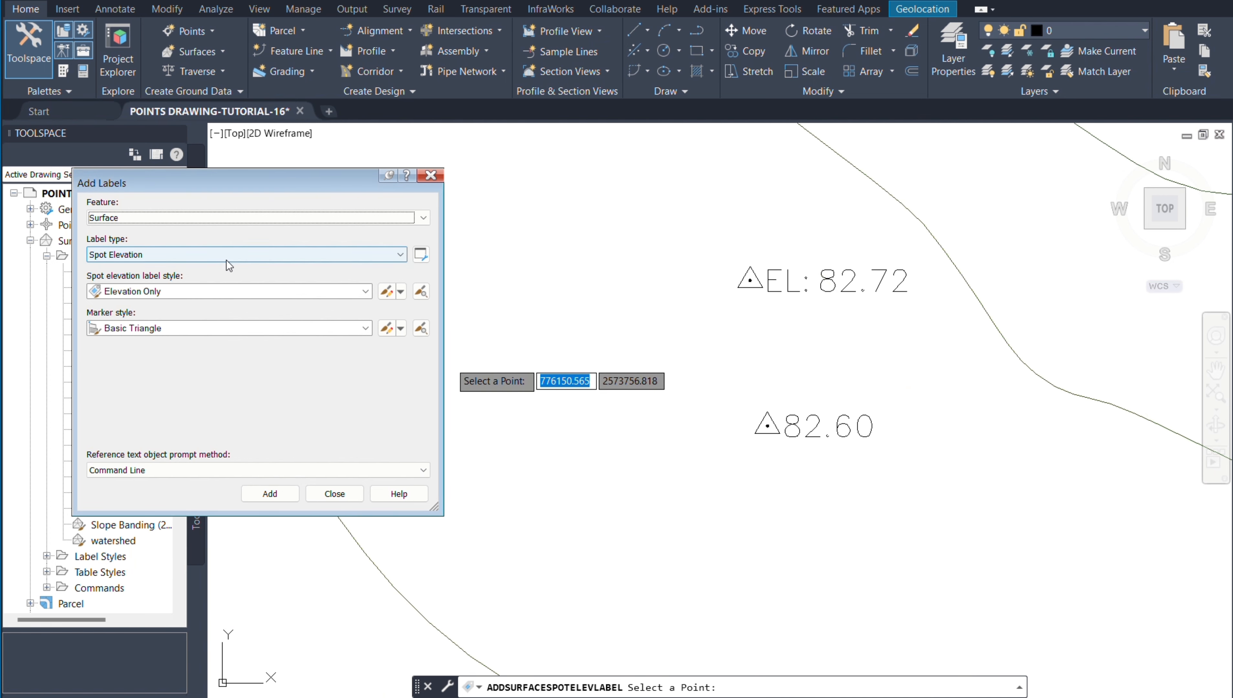
Set the label type to Spot Elevations on Grid with the Elevation Only style and no marker.
click(229, 256)
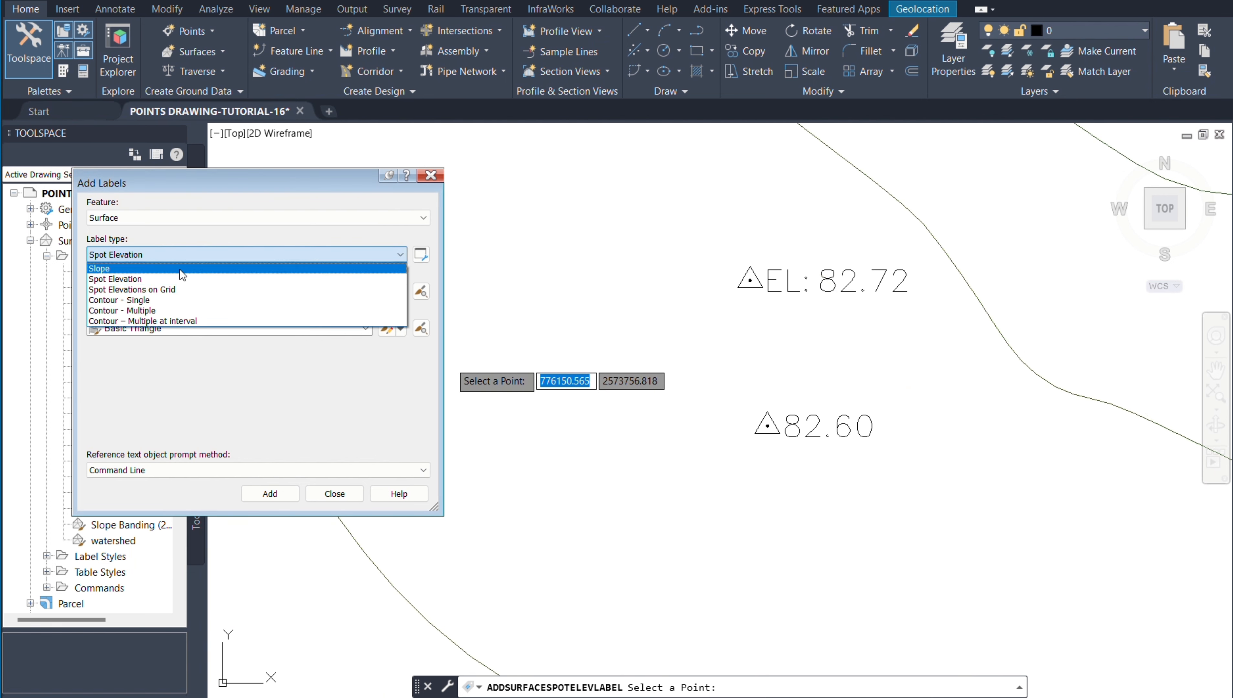
click(153, 289)
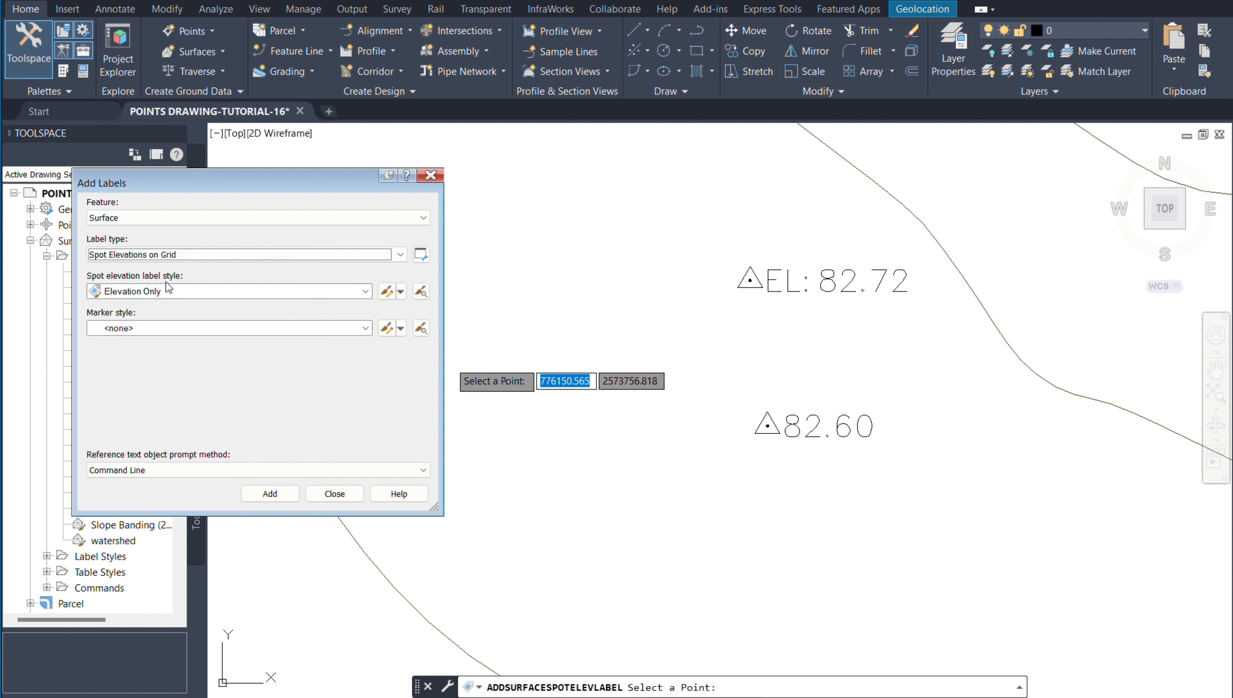
click(185, 291)
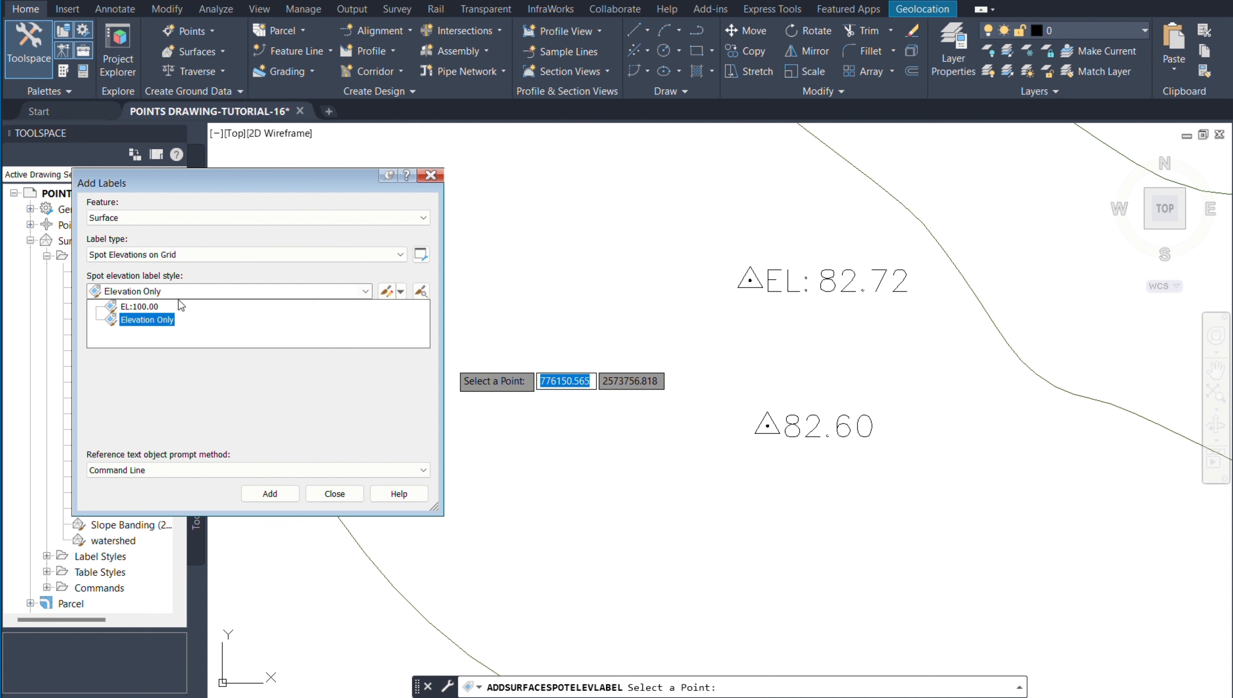
click(147, 320)
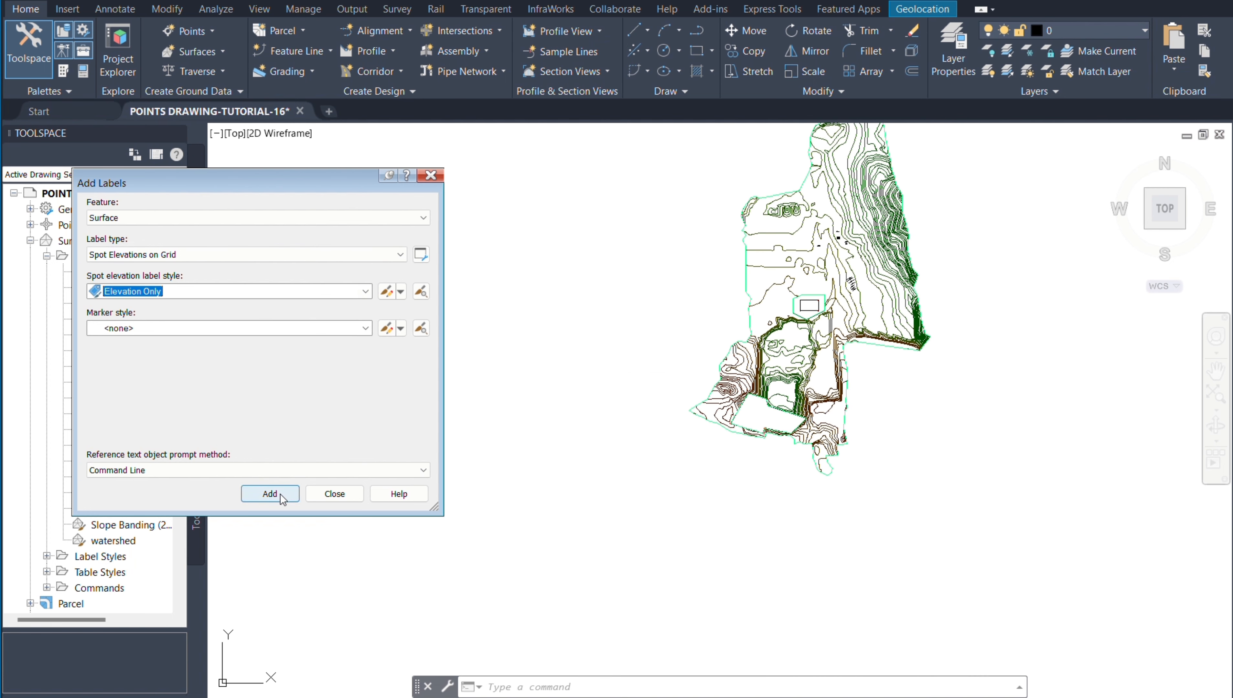
Start the gridded spot elevation labels on the NGL surface with a basepoint southwest of the site and a grid rotation of 0.
click(271, 494)
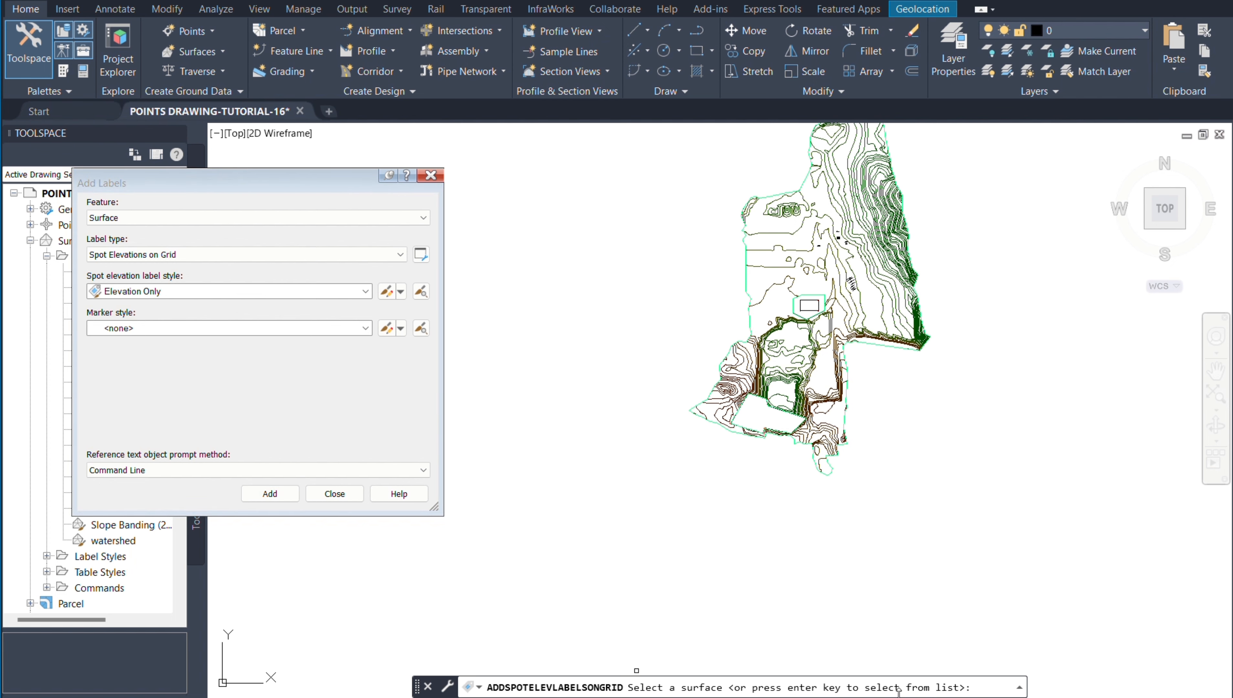
click(851, 272)
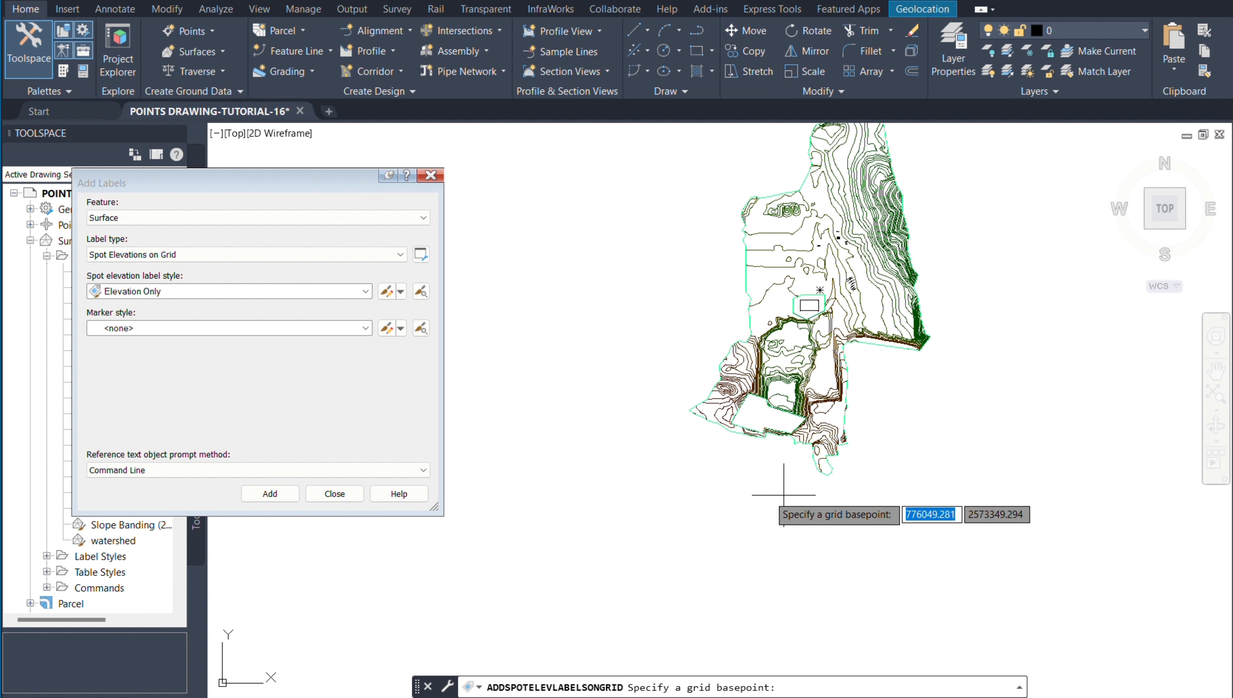
click(616, 535)
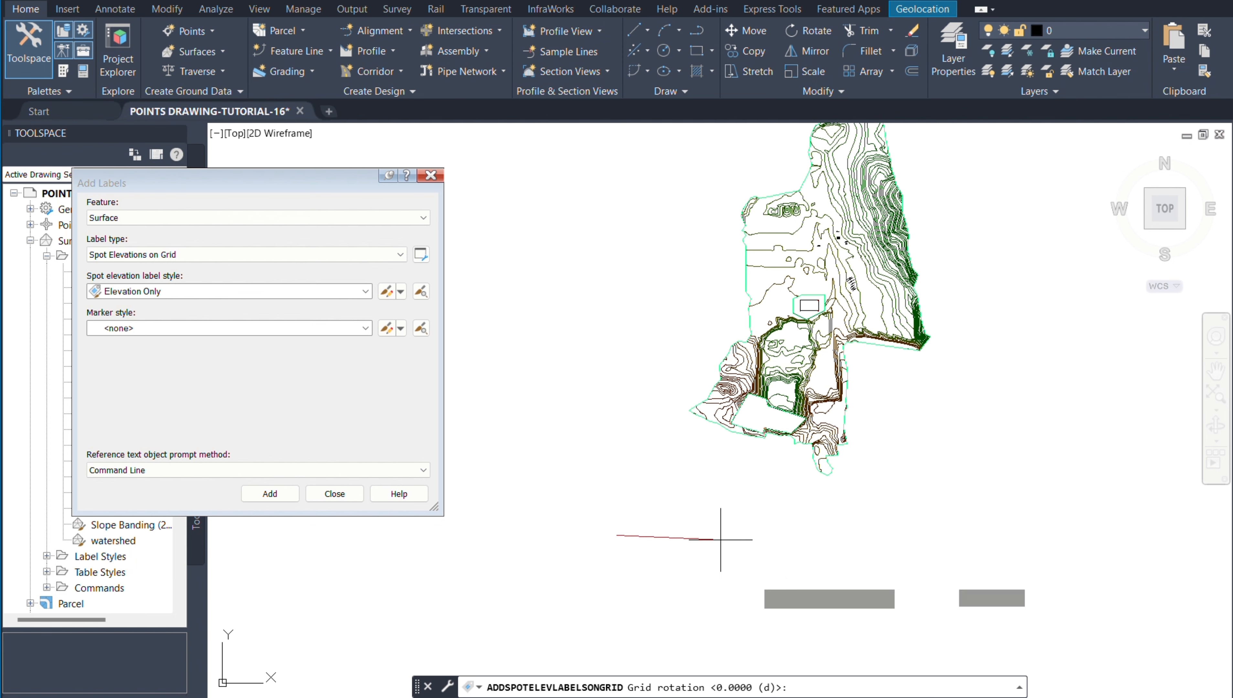
text(0)
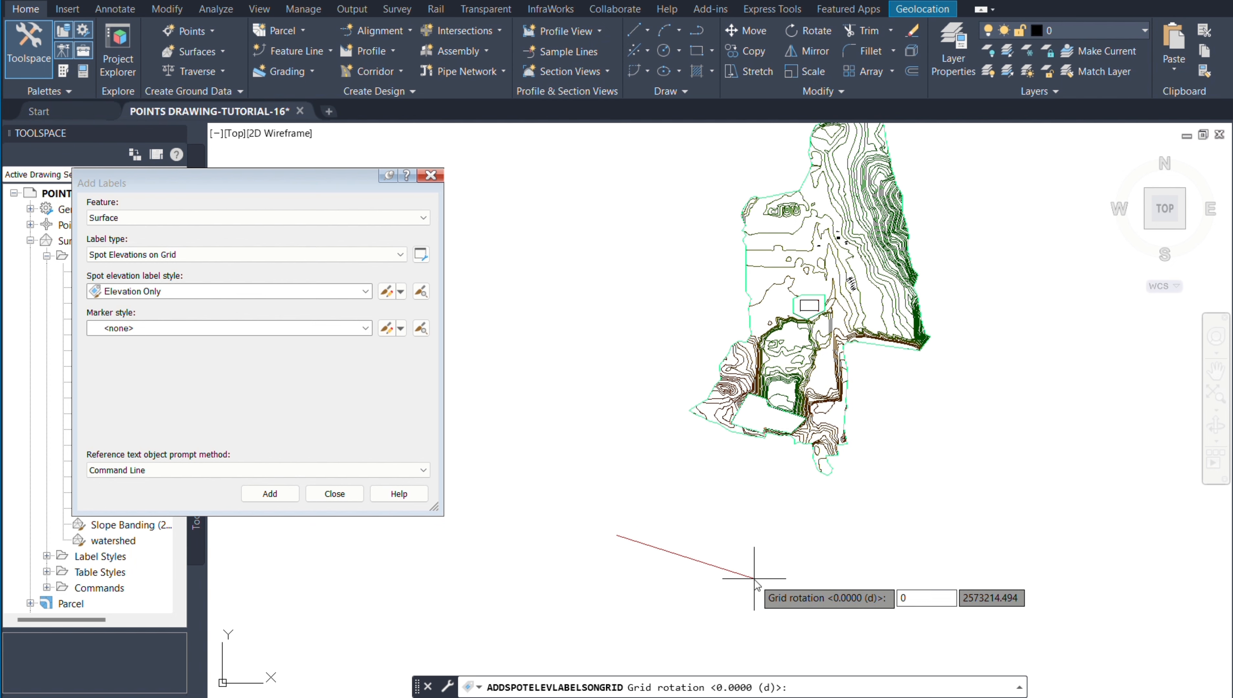
key(Return)
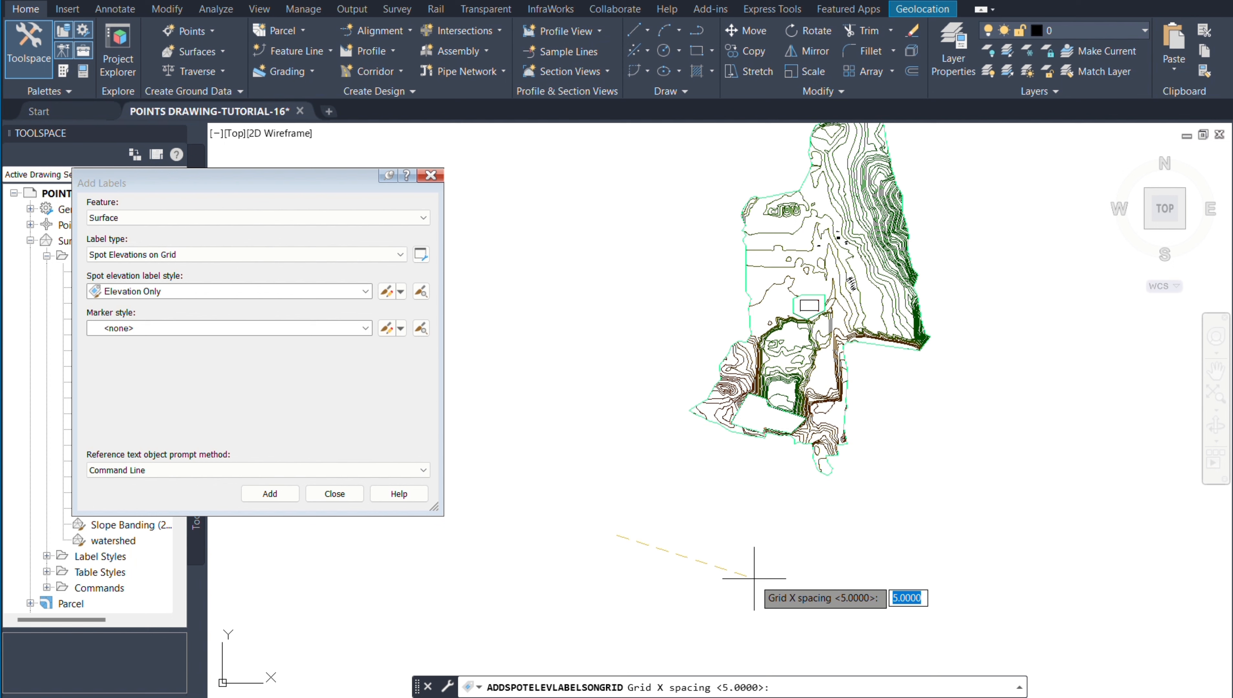
Set the grid X and Y spacing to 10, put its upper right corner beyond the surface's northeast extent, and keep the grid size and rotation.
text(10)
key(Return)
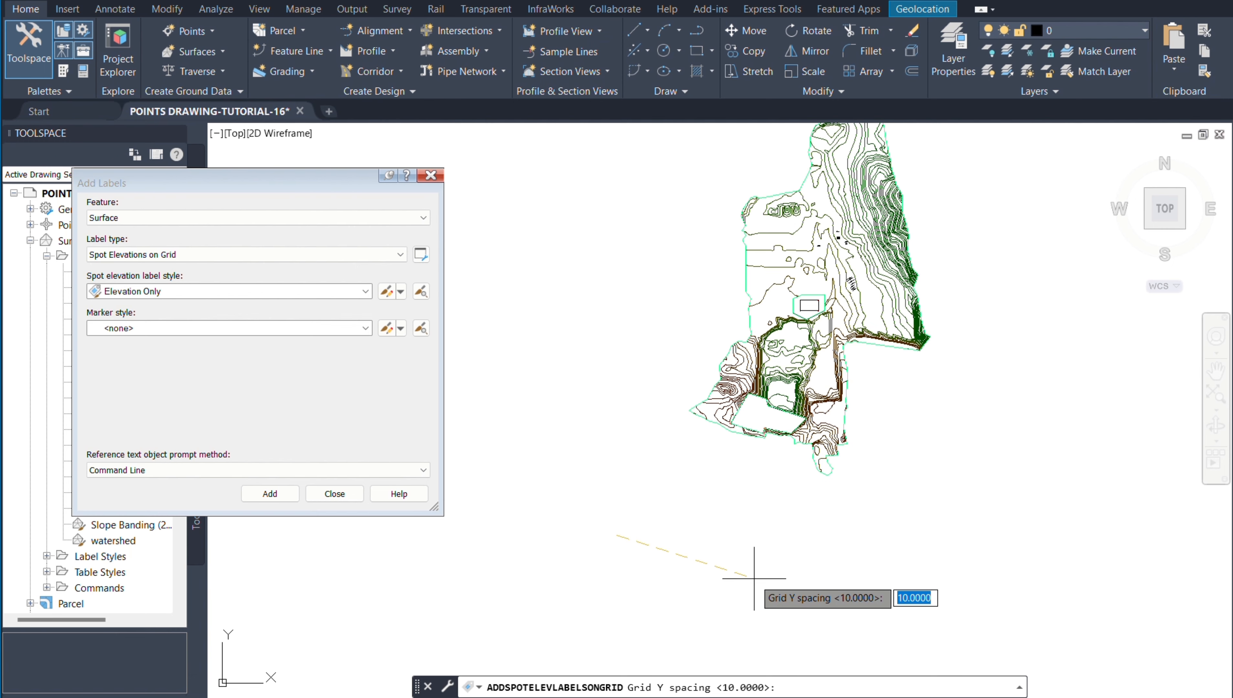
key(Return)
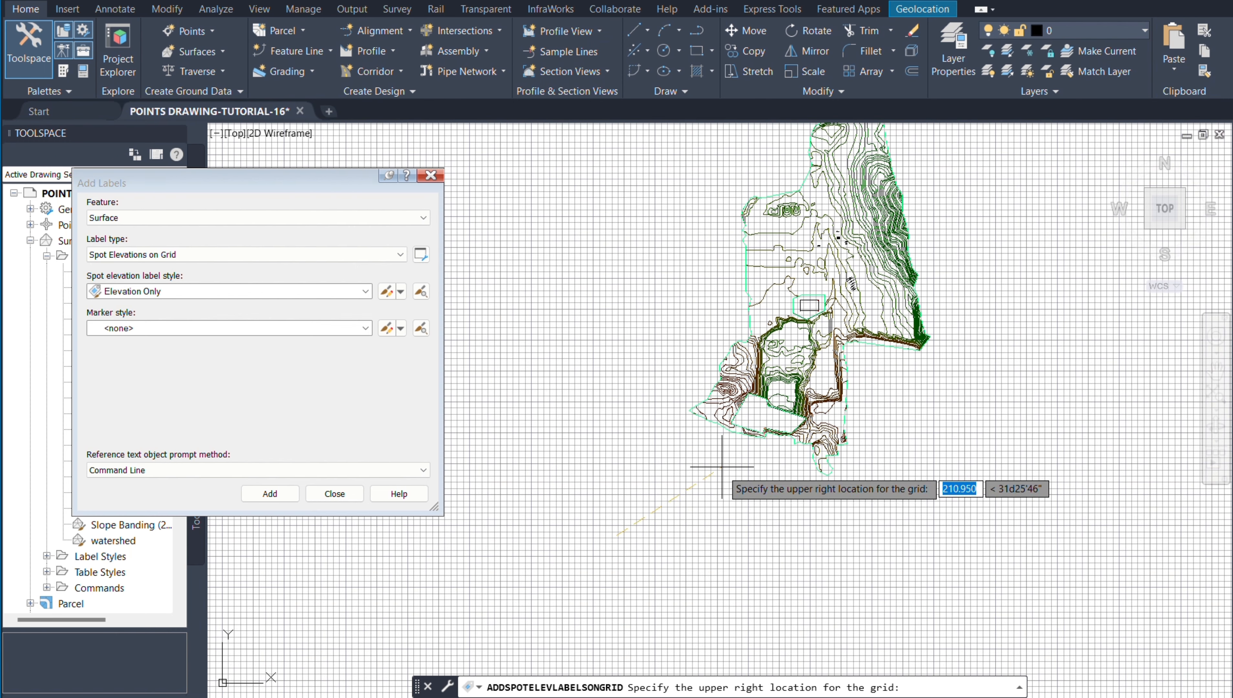
scroll(675, 494, down, 2)
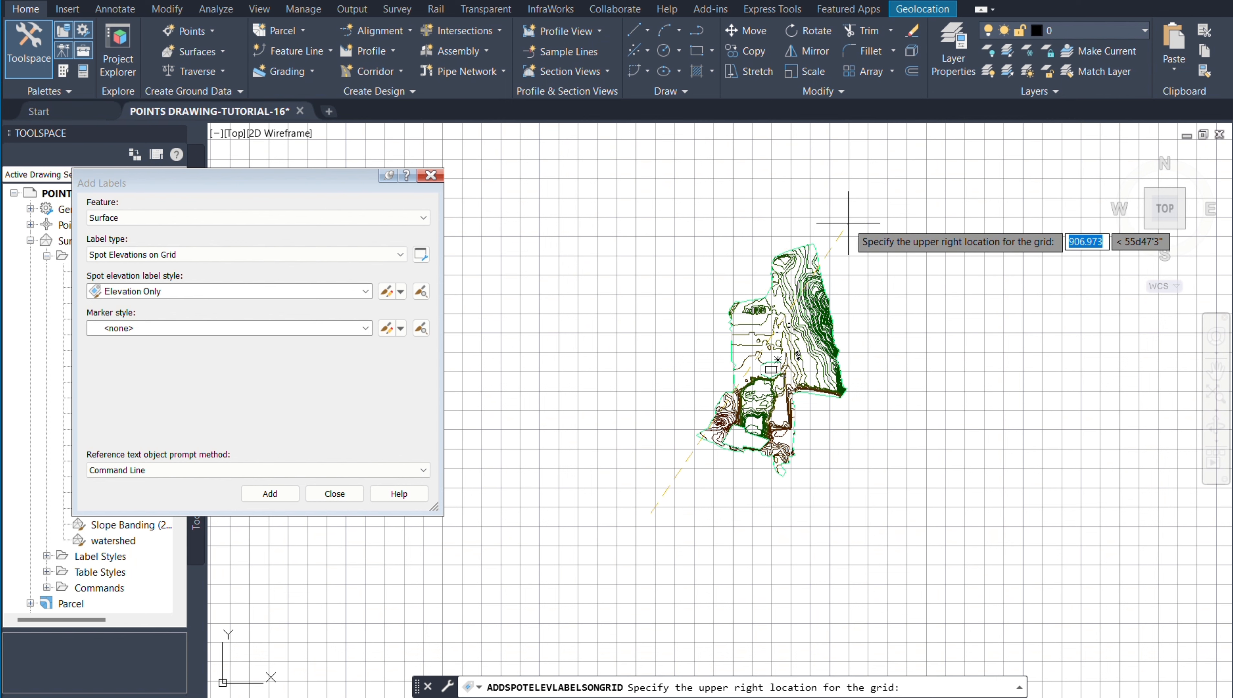
click(848, 223)
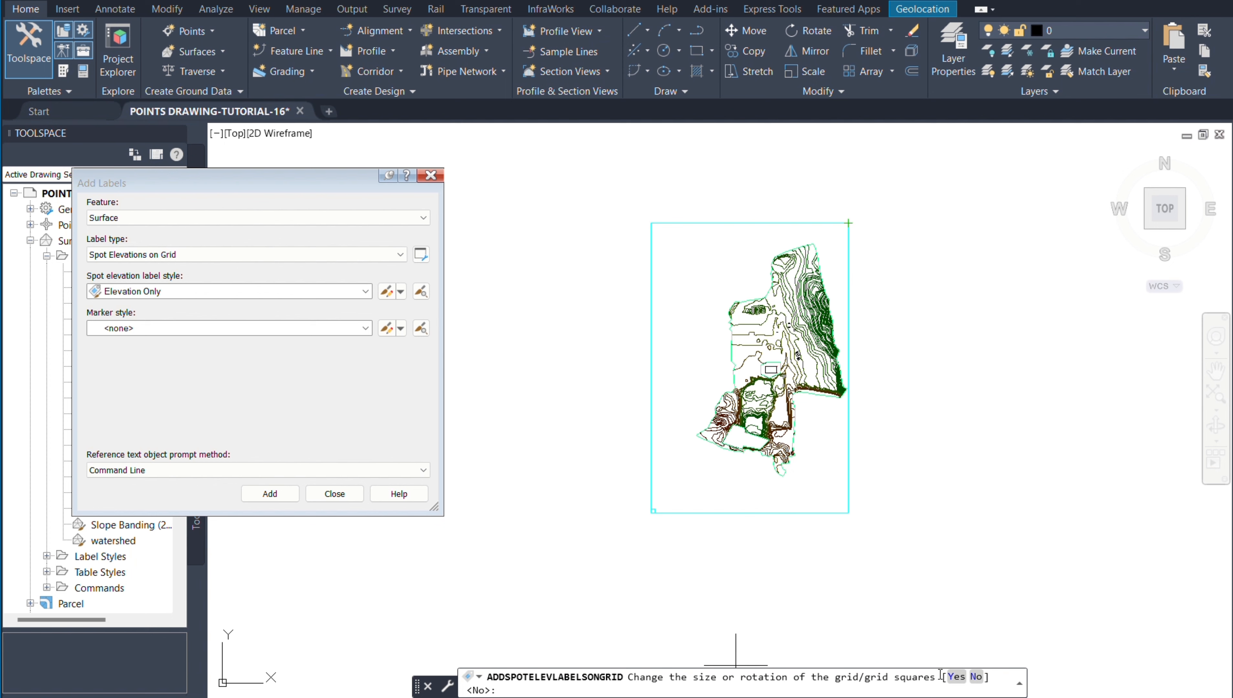
click(975, 677)
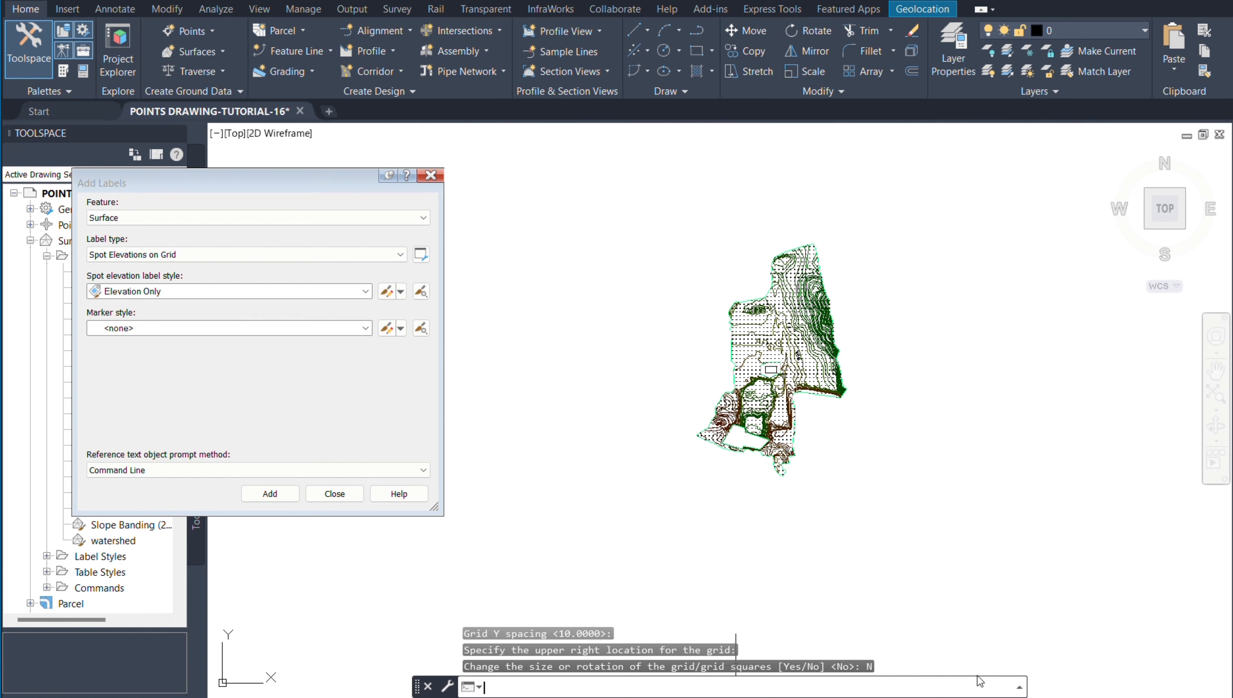
scroll(779, 359, up, 10)
scroll(778, 358, down, 8)
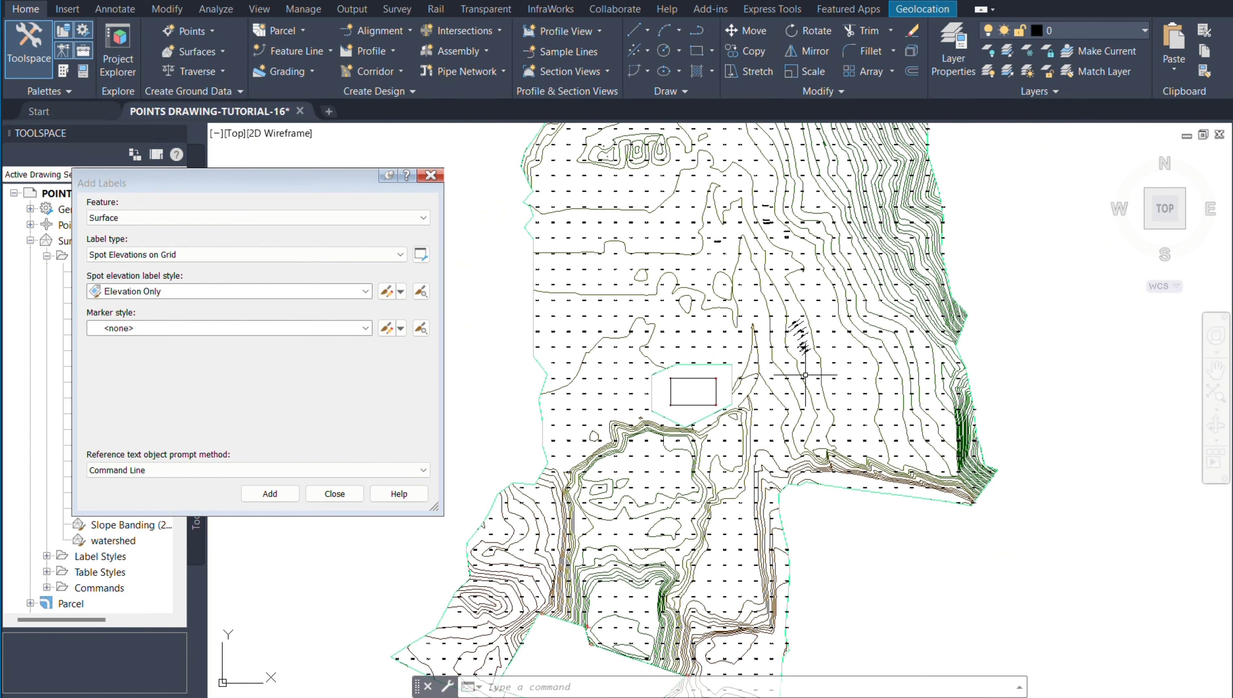
Examine the gridded spot elevation labels across the surface, including the values around the rectangular building outline.
scroll(611, 377, up, 6)
scroll(662, 311, up, 10)
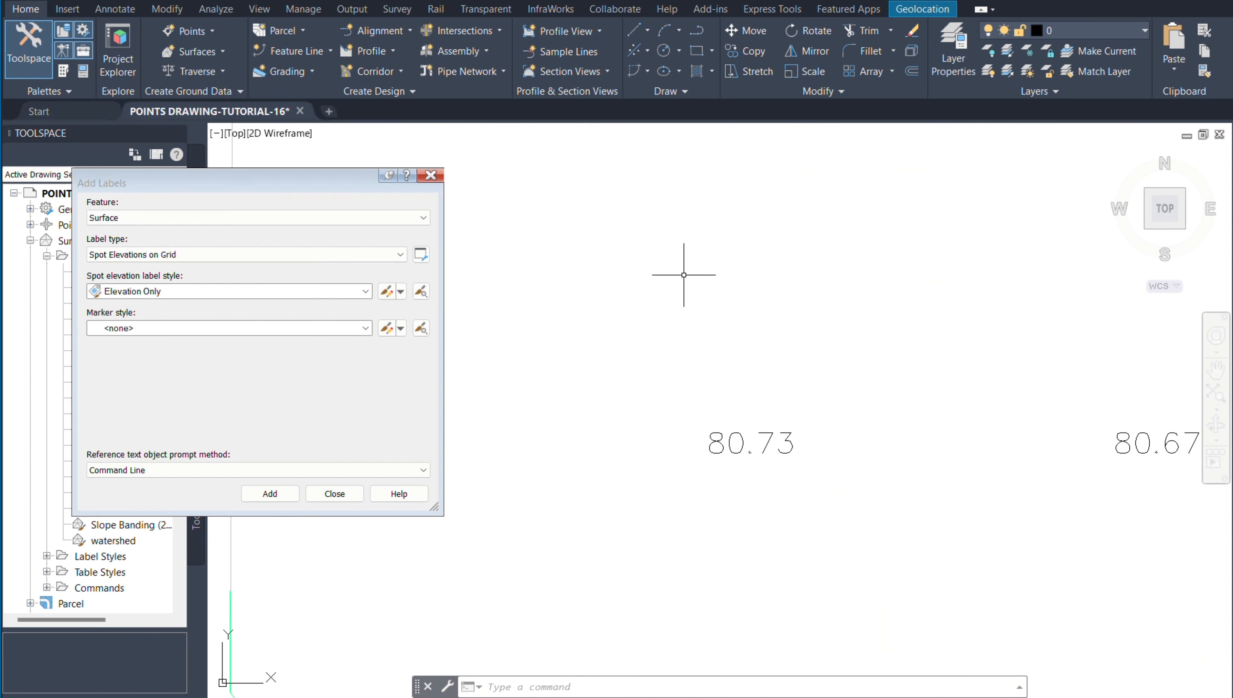
scroll(743, 399, down, 12)
scroll(1000, 379, up, 2)
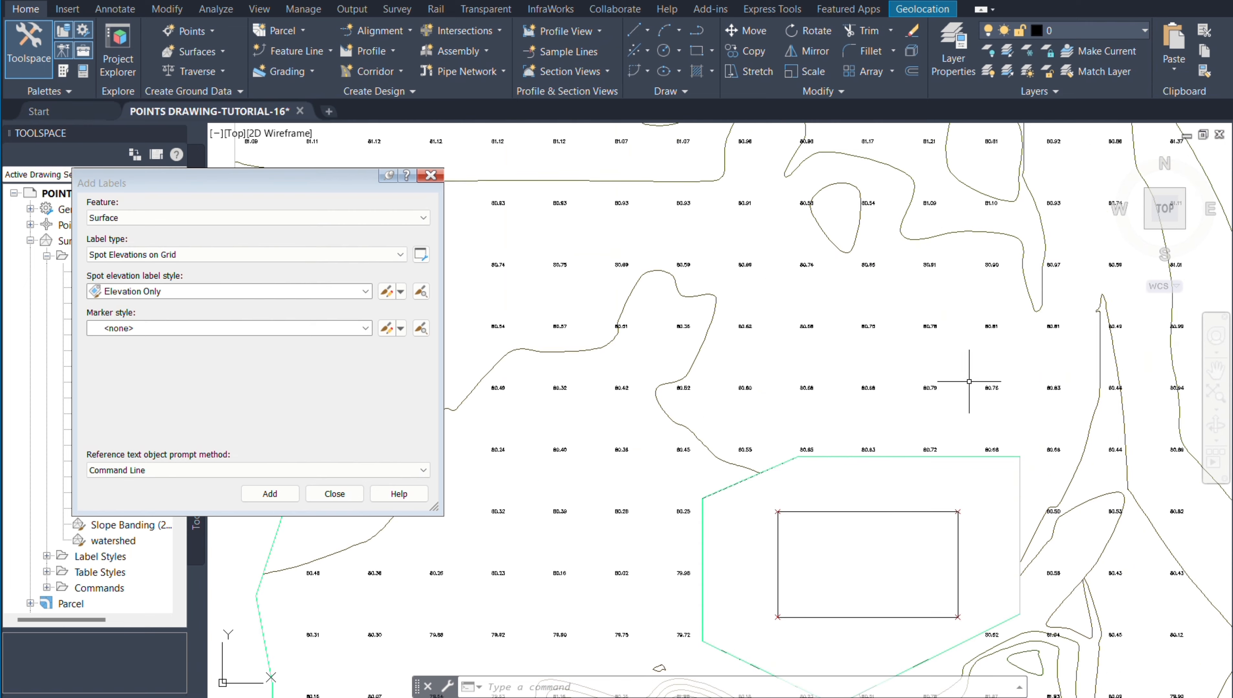
scroll(1000, 379, down, 8)
scroll(652, 407, up, 6)
scroll(650, 409, up, 3)
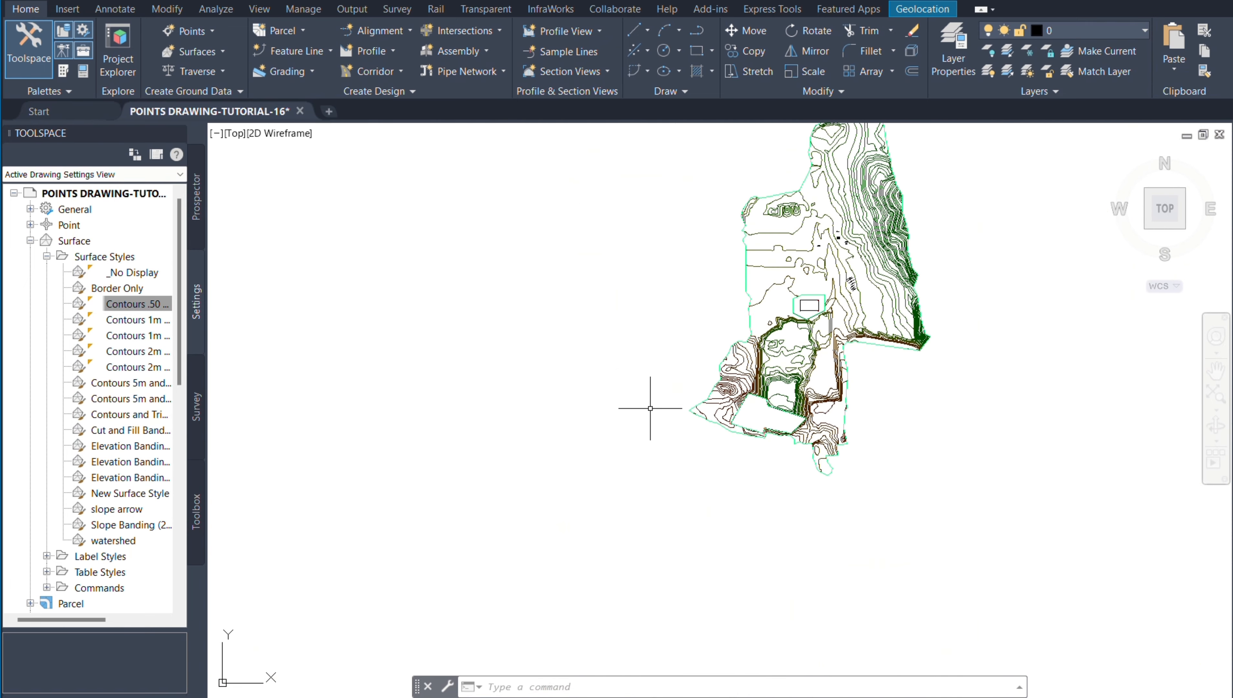
Select the NGL surface and open the Add Labels dialog for it.
scroll(646, 490, down, 4)
scroll(666, 355, up, 6)
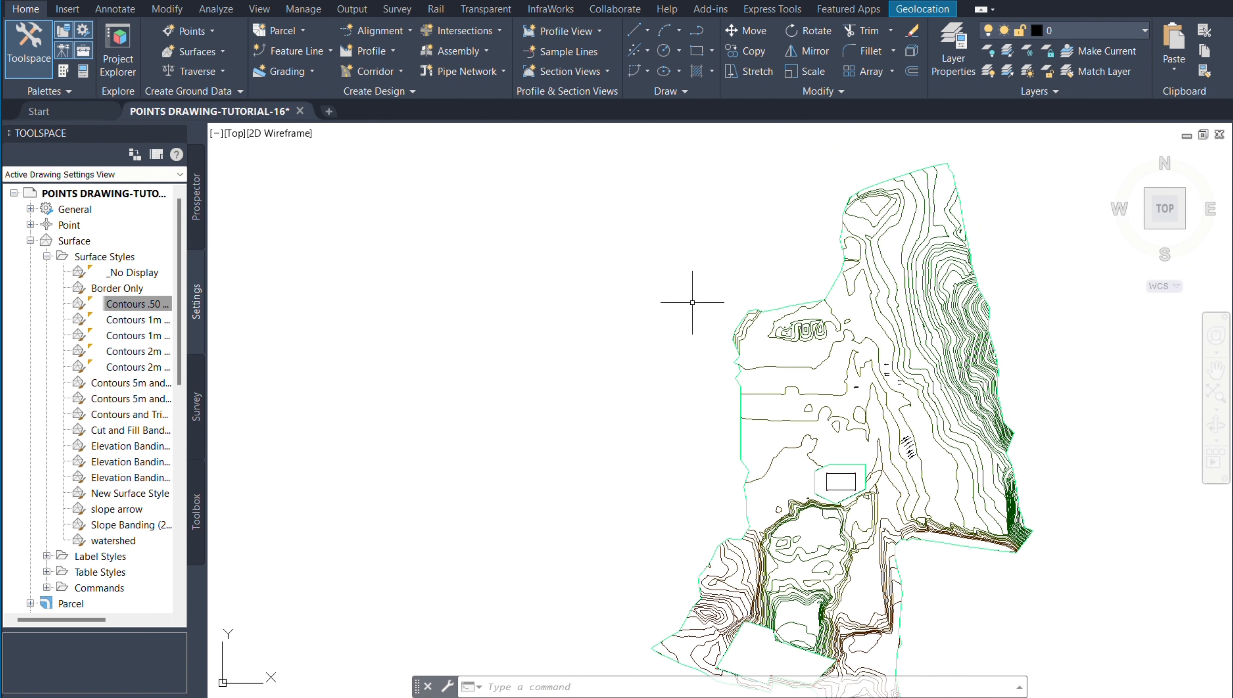
scroll(765, 264, down, 2)
scroll(679, 341, up, 2)
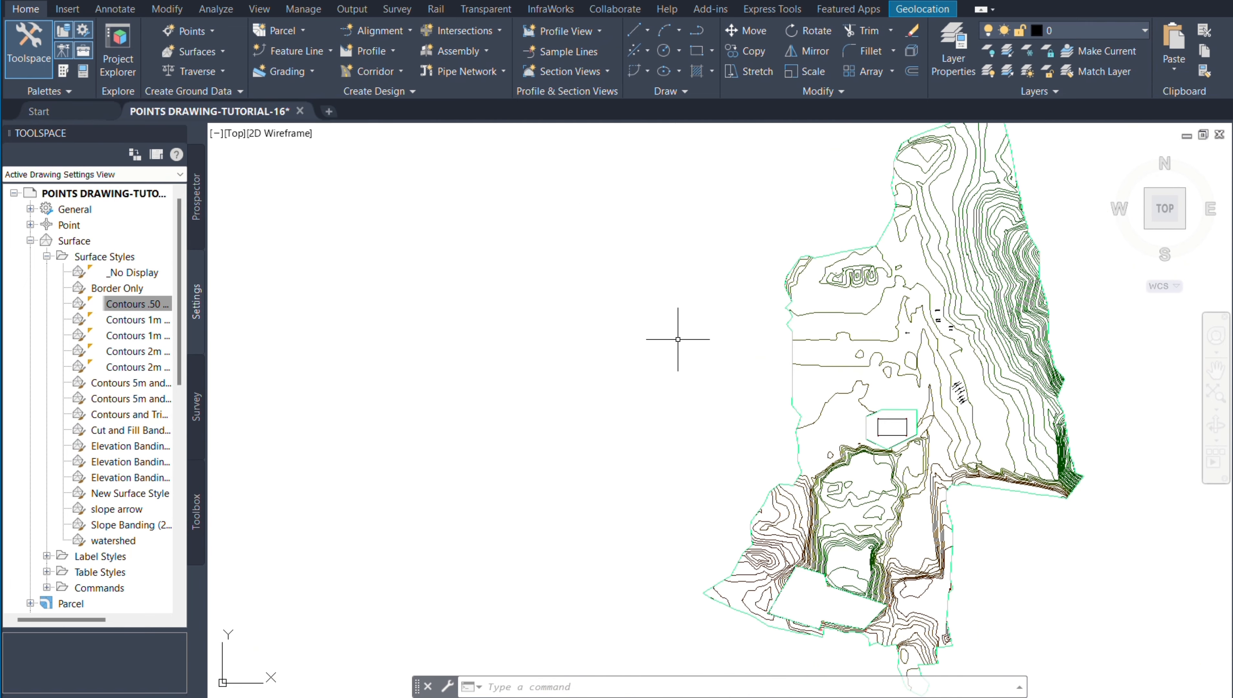
click(828, 312)
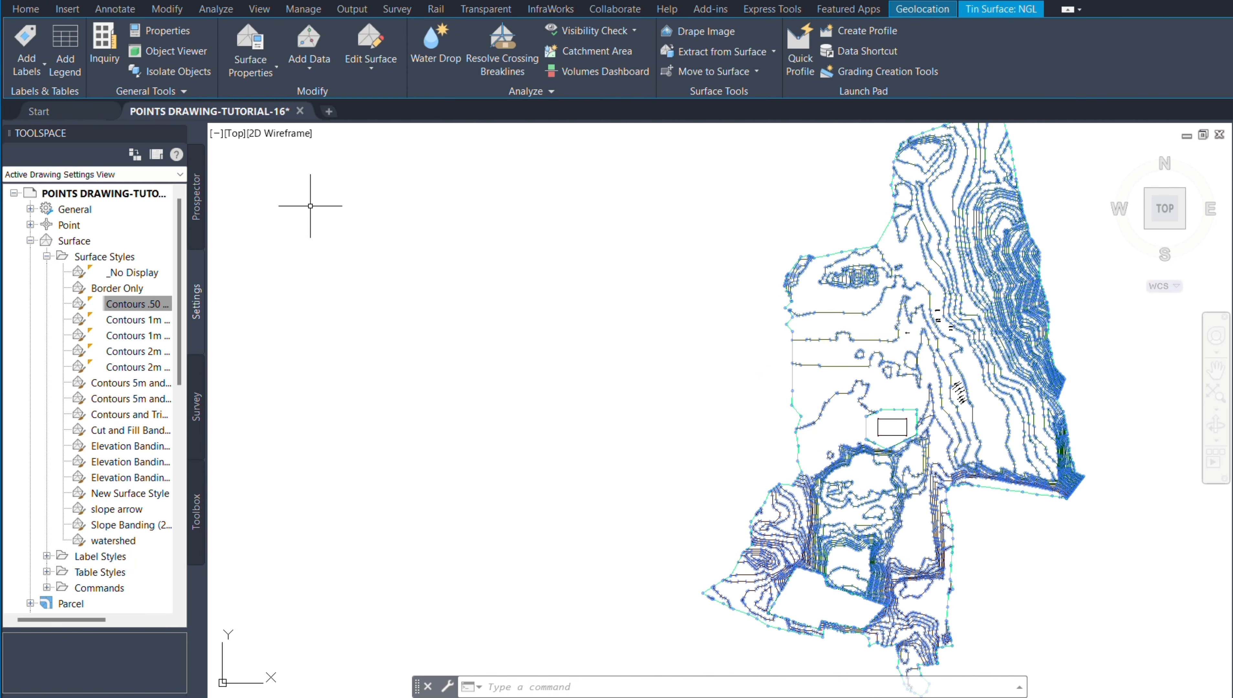
click(32, 60)
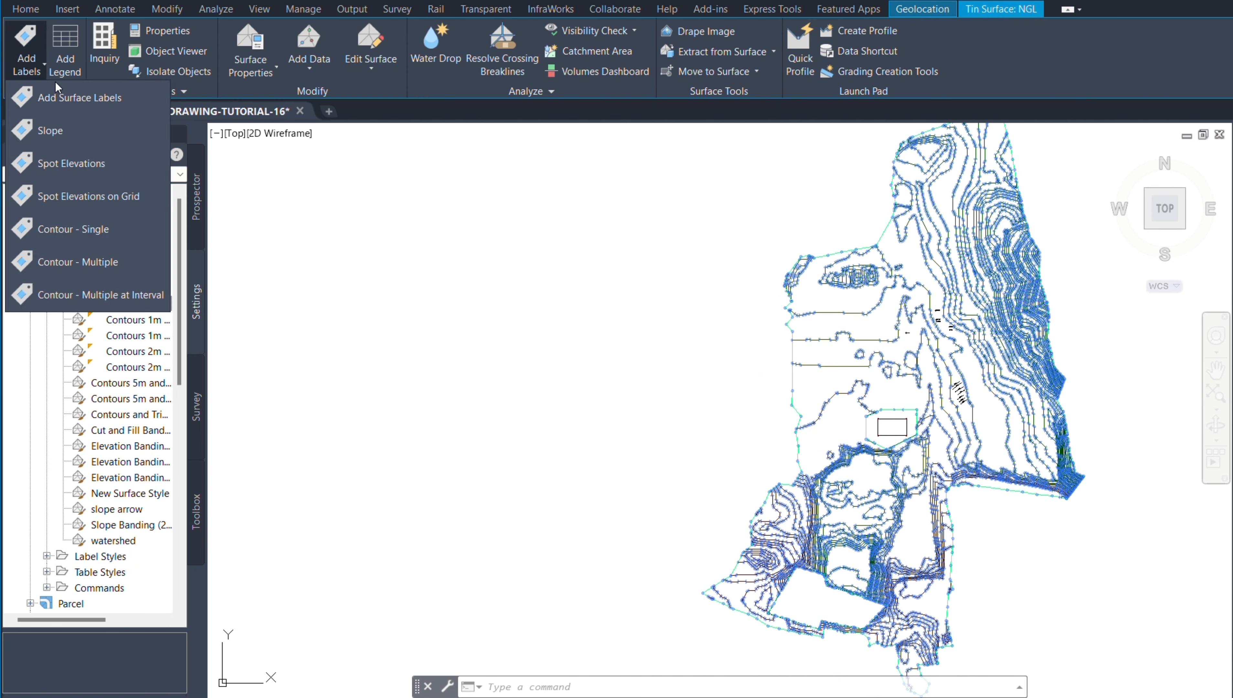
click(68, 89)
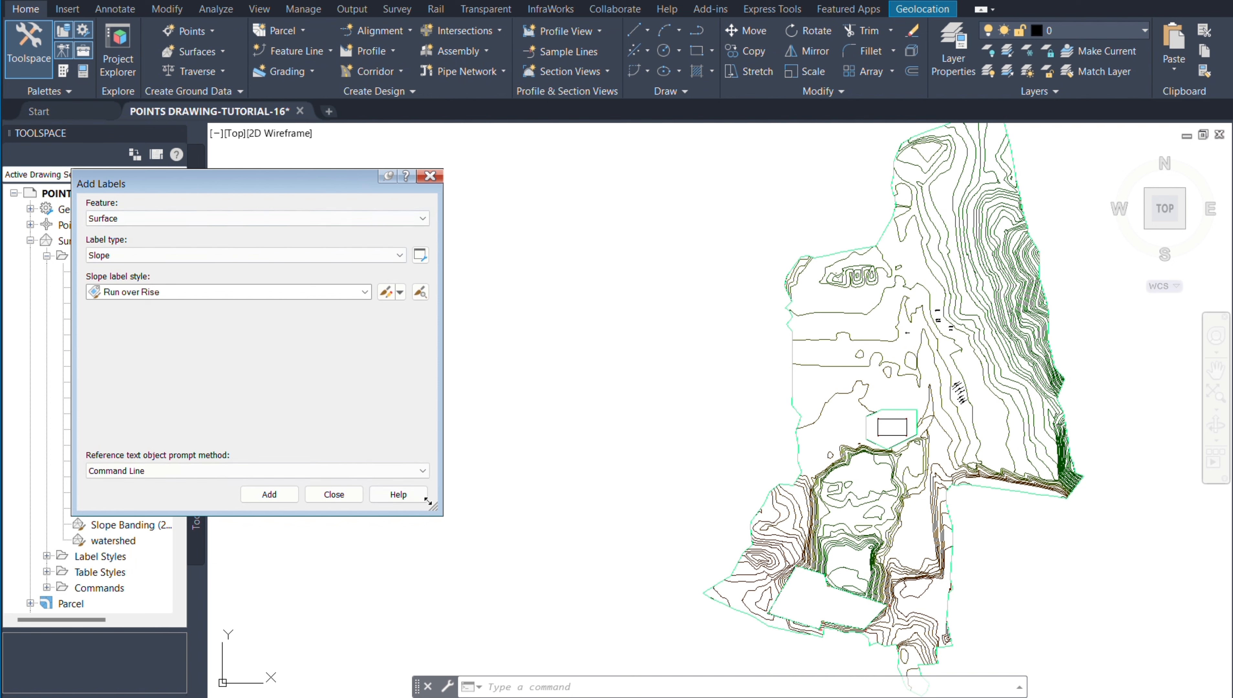
Set the label type to Spot Elevations on Grid with the Elevation Only style and the Basic marker style.
click(405, 259)
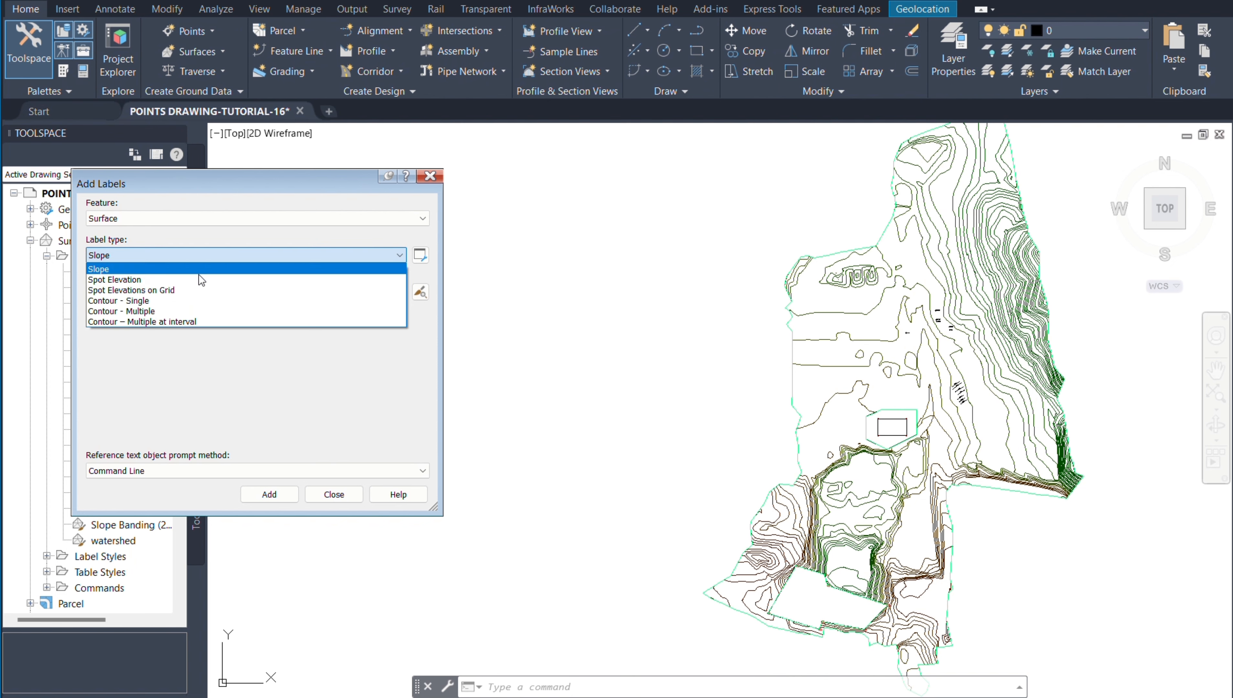
click(139, 291)
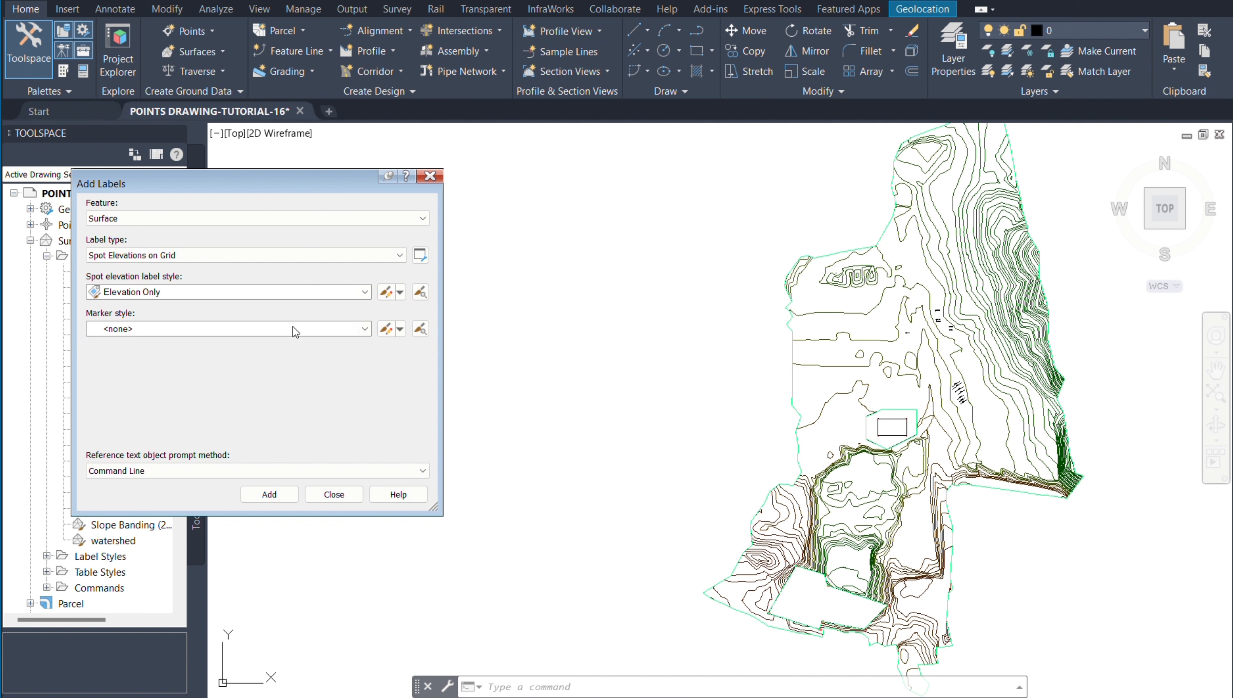
click(364, 330)
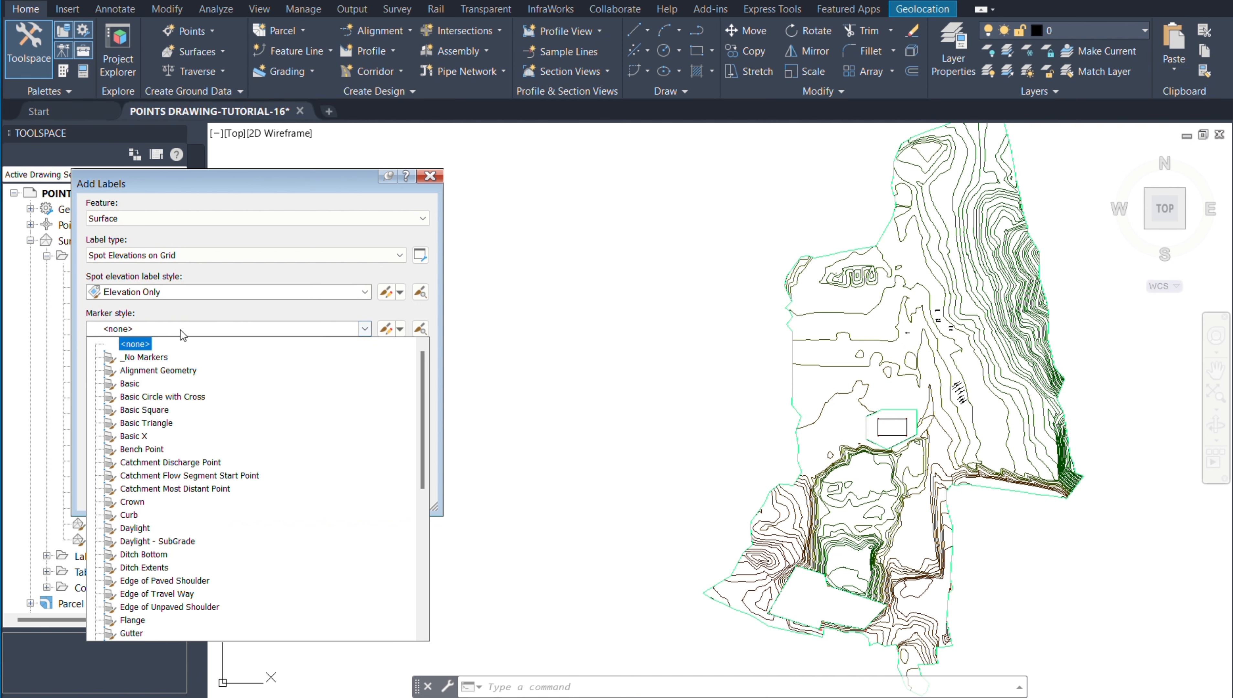
click(133, 383)
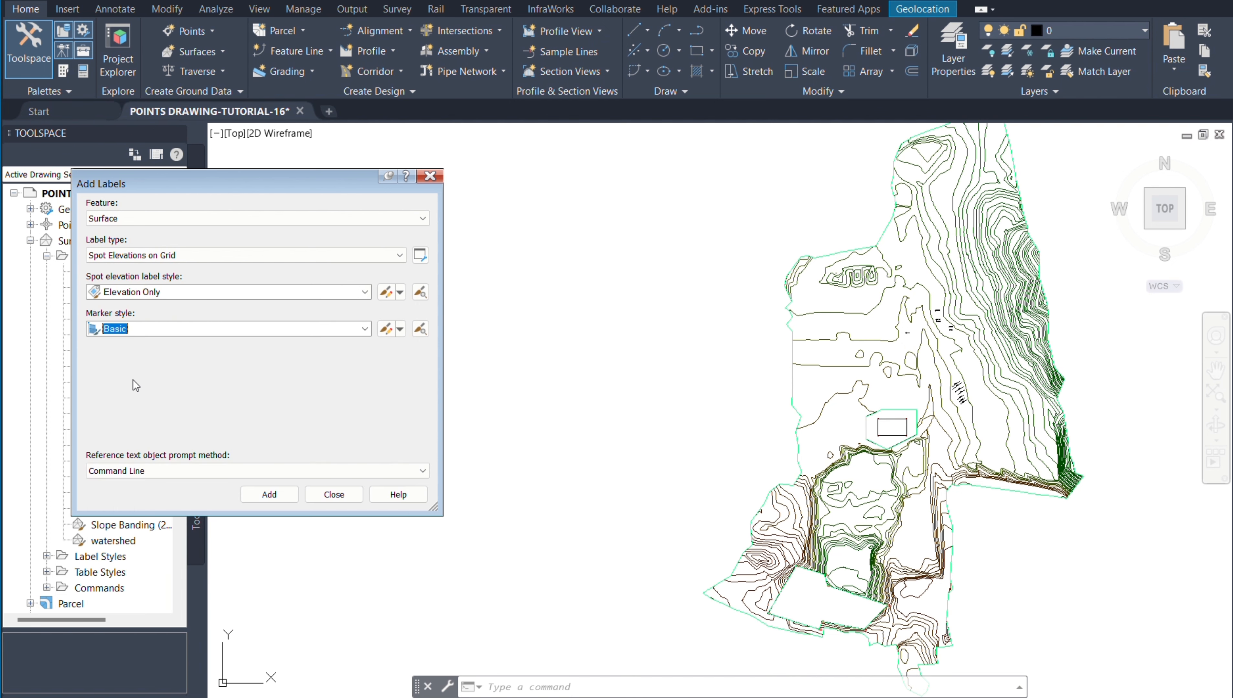
Start gridded spot elevation labels with the Basic marker on the NGL surface, using a basepoint southwest of the site and a grid rotation of 0.
click(269, 494)
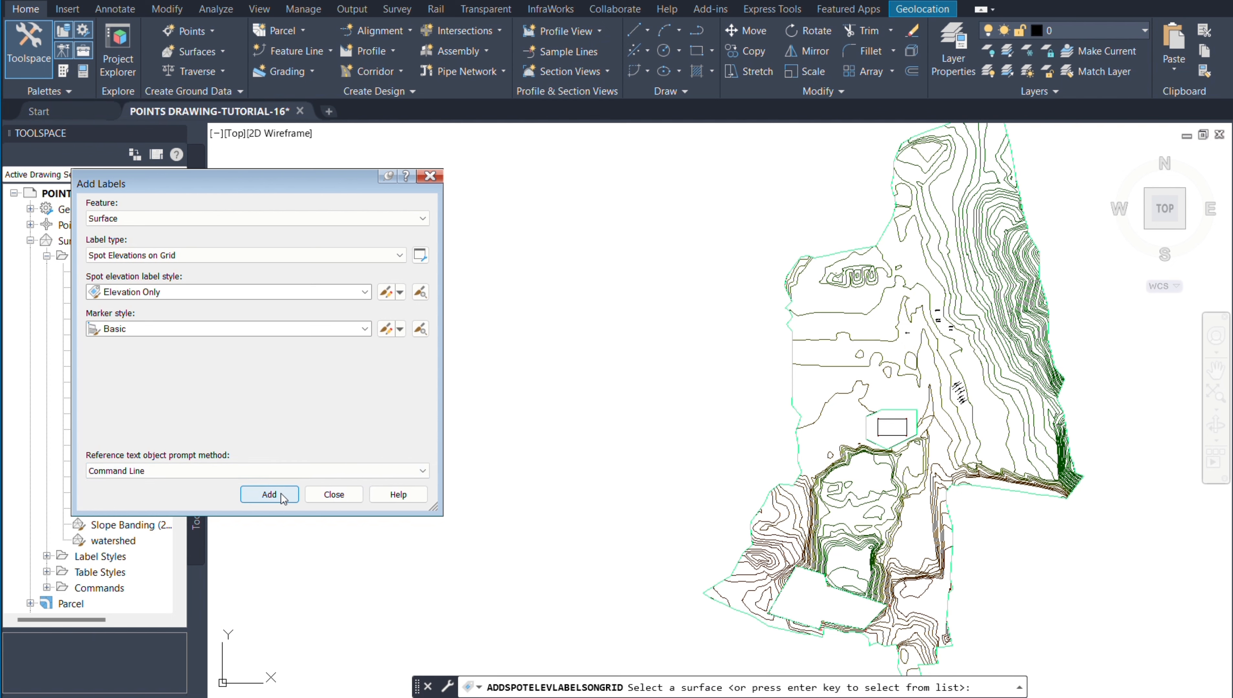
click(825, 366)
scroll(794, 313, down, 4)
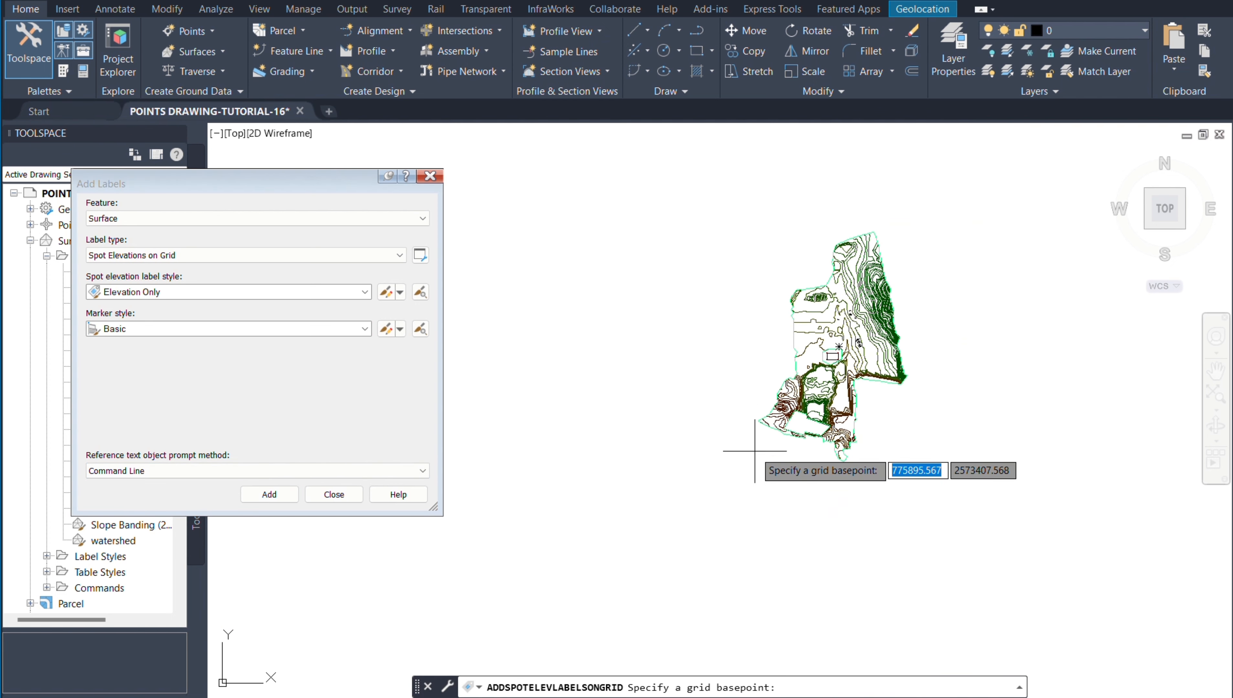
click(706, 504)
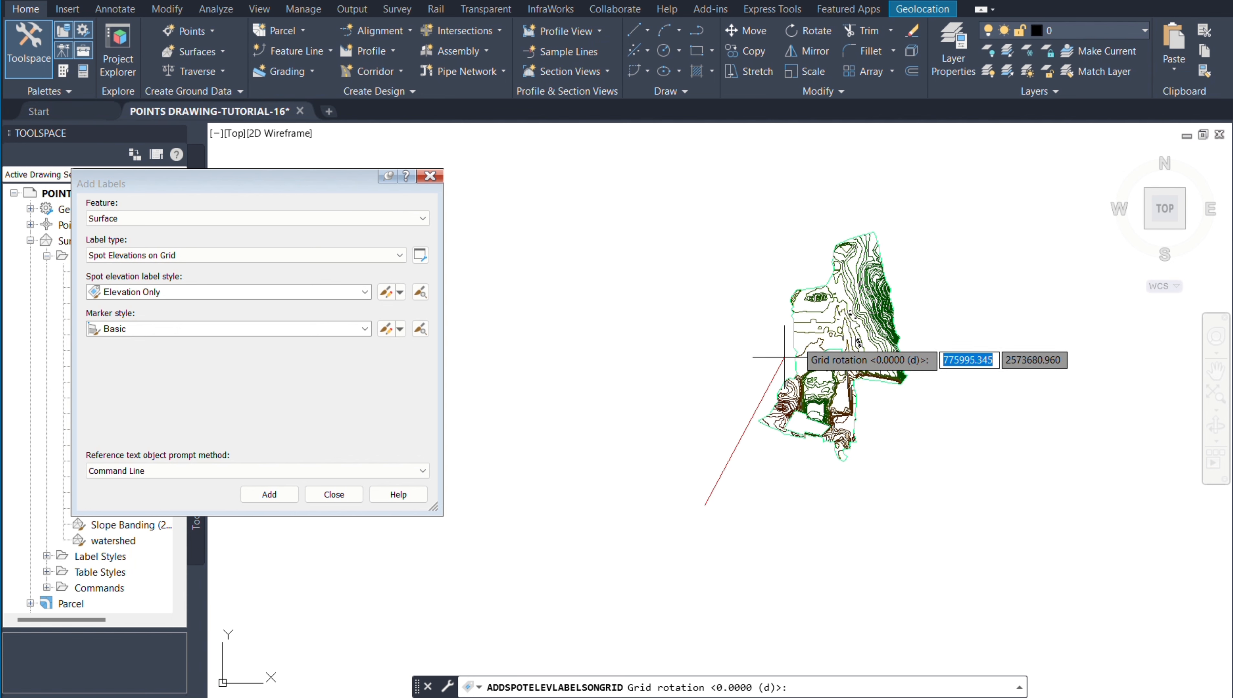
click(928, 219)
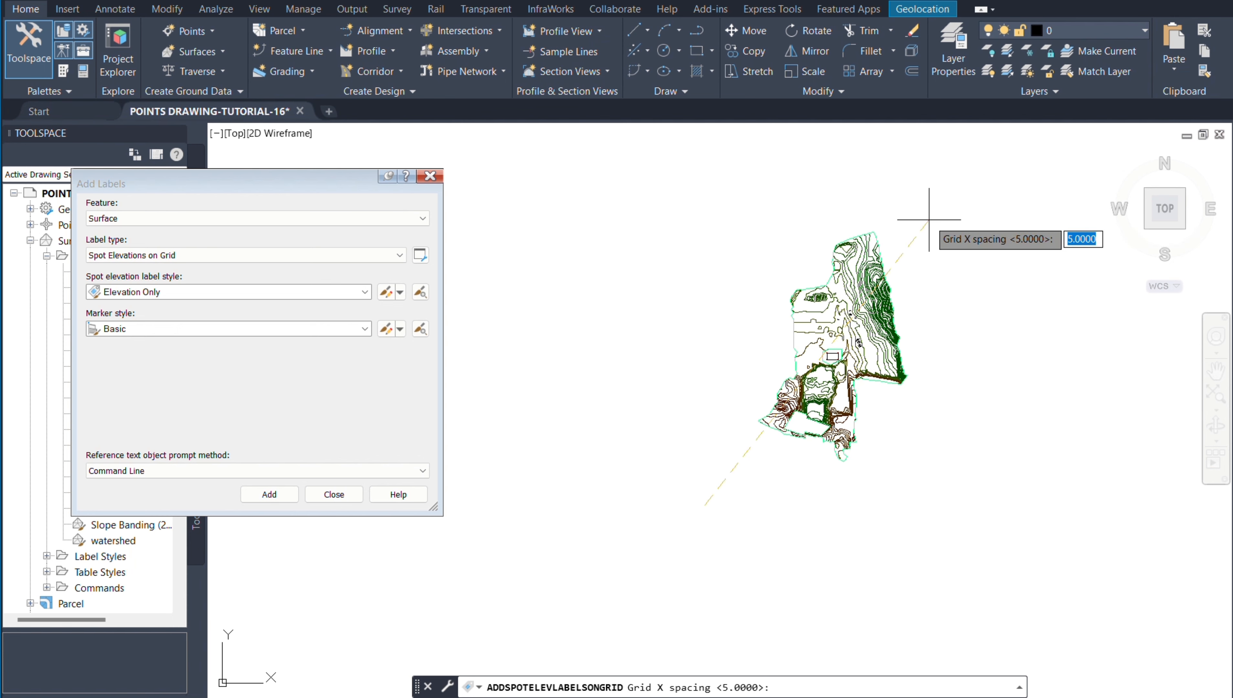
Set both grid spacings to 10, place the upper right corner northeast of the surface, and decline changing the grid size or rotation.
text(10)
key(Return)
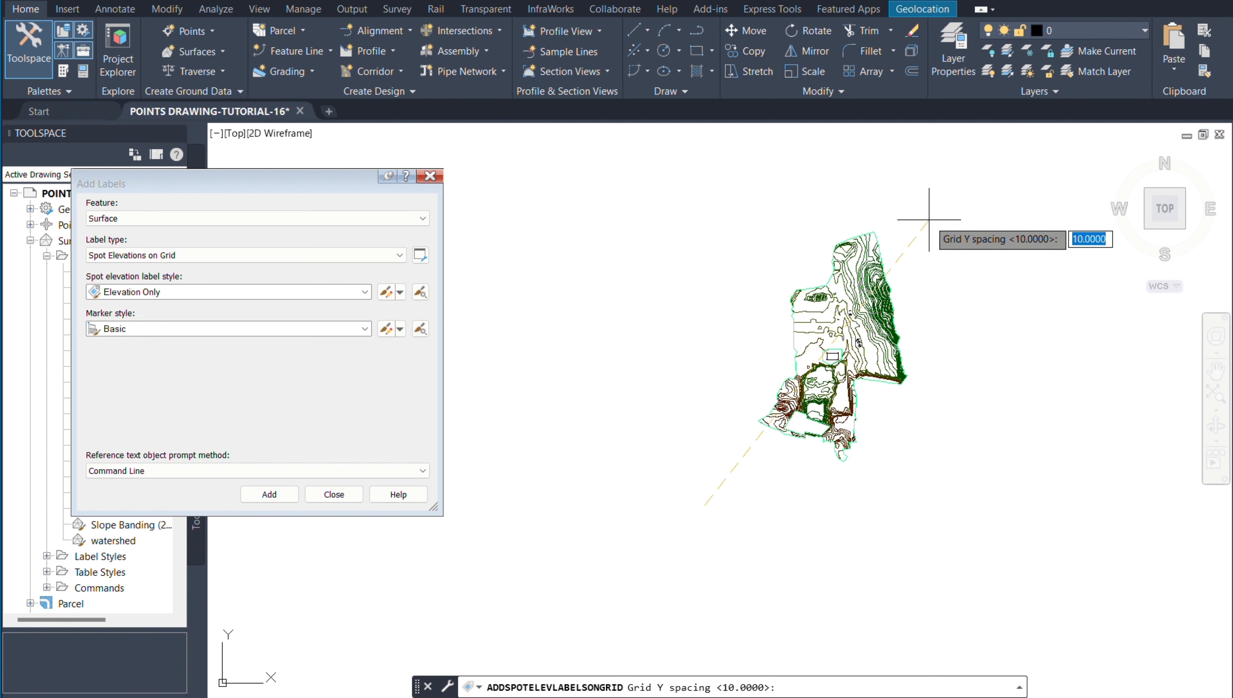
key(Return)
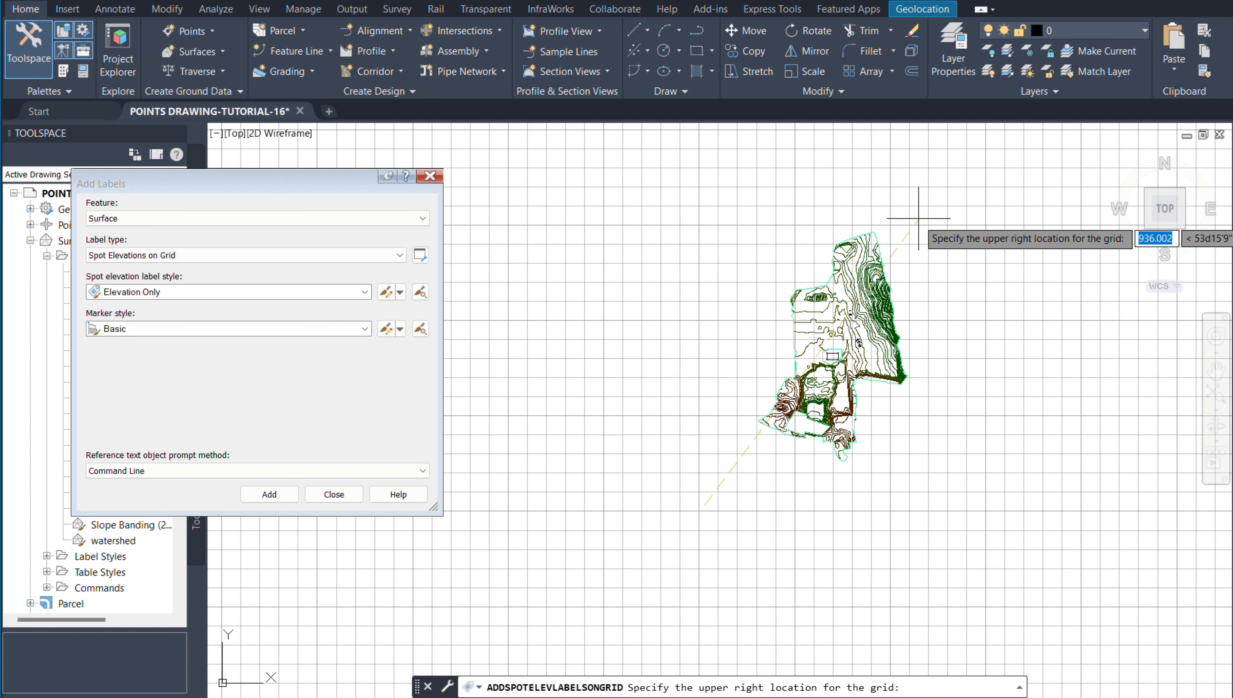
click(925, 207)
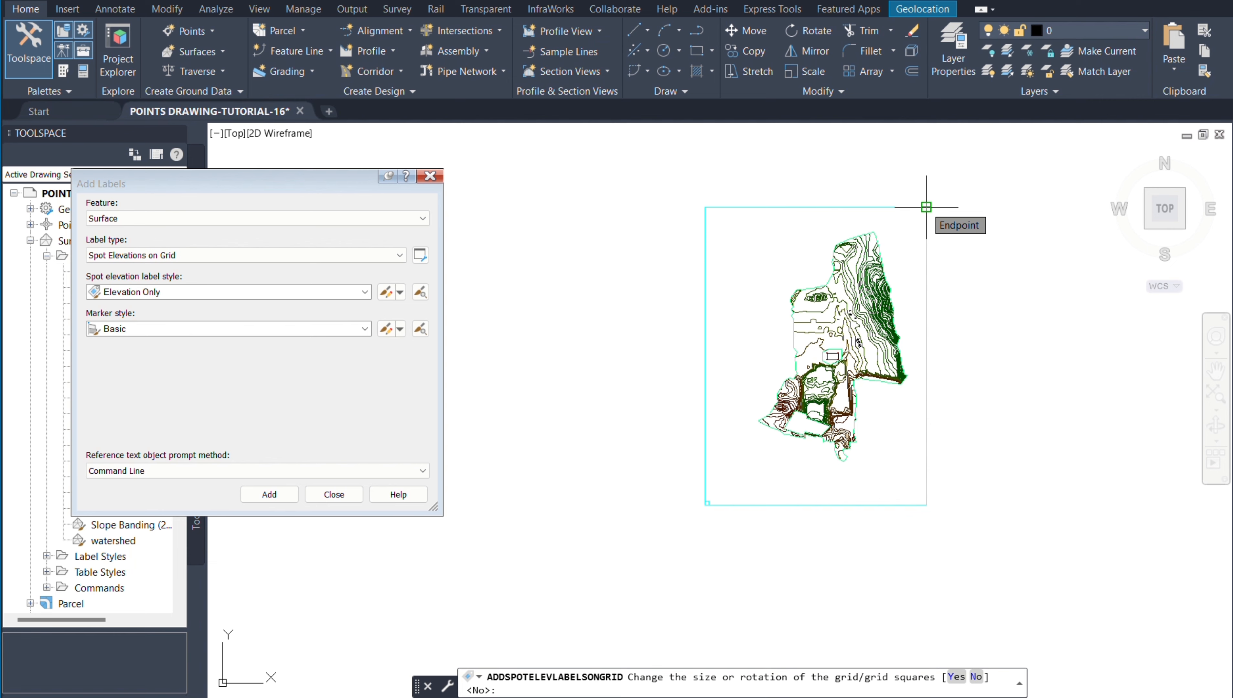
text(n)
key(Return)
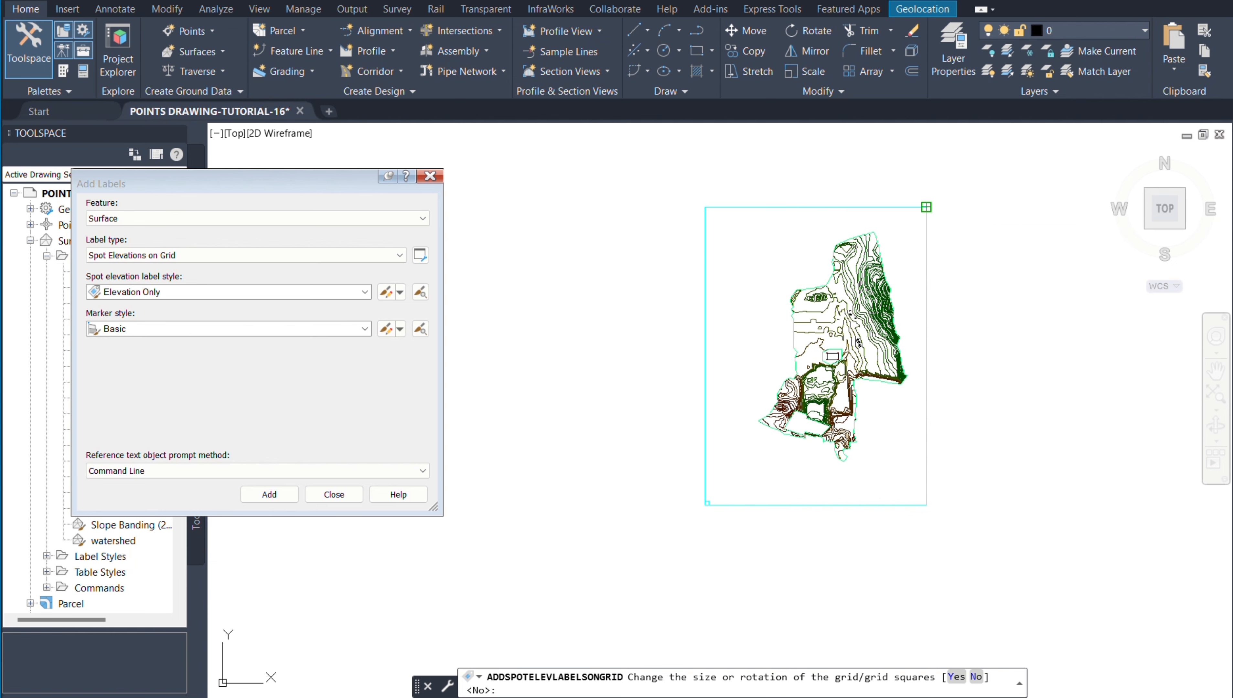
Examine one of the gridded elevation labels up close together with its Basic marker.
scroll(782, 366, up, 10)
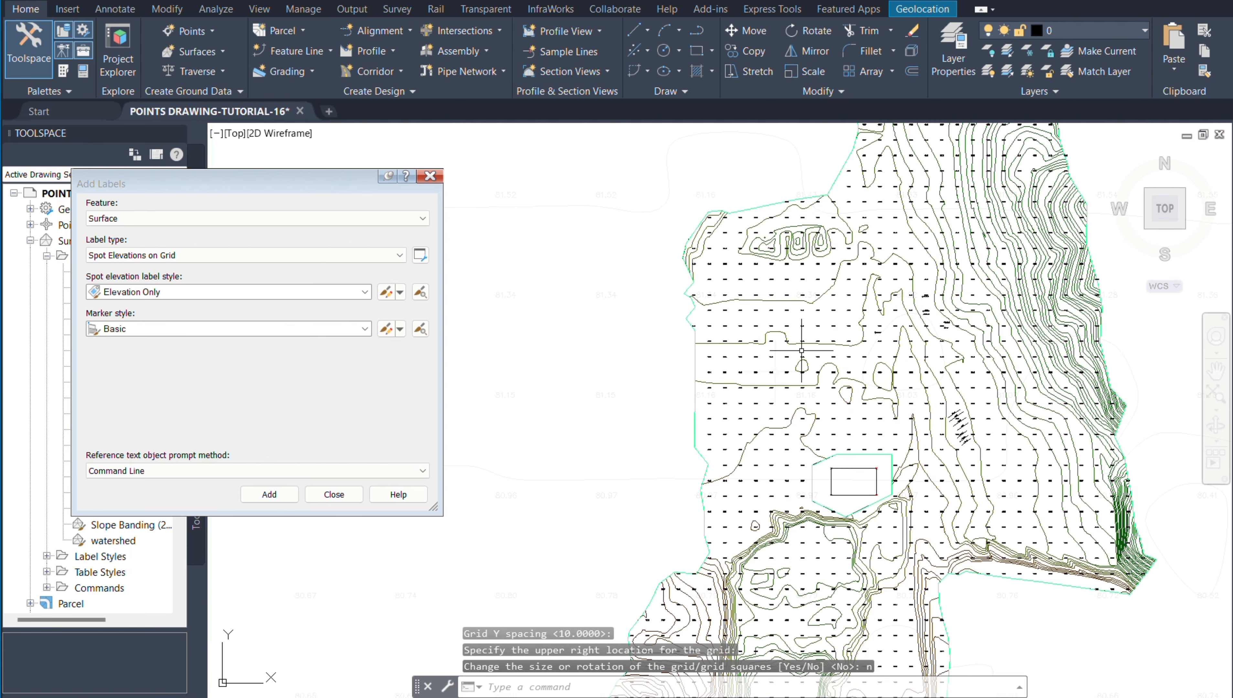
scroll(782, 367, up, 8)
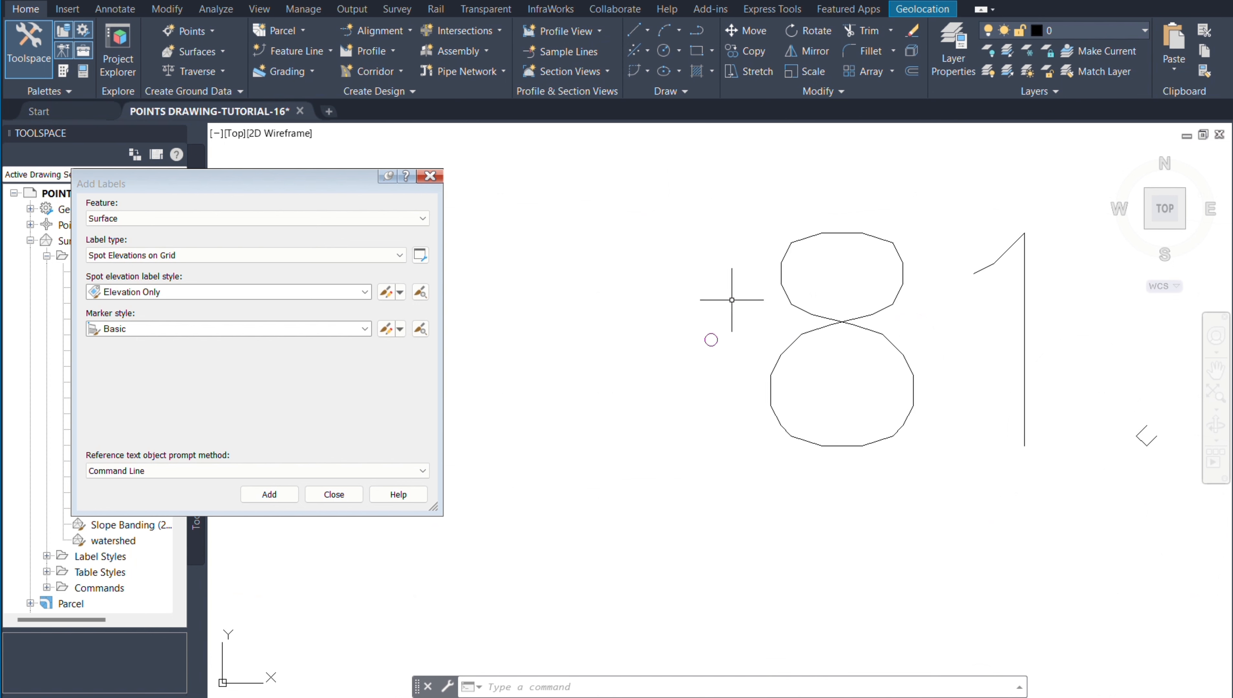
scroll(738, 293, up, 5)
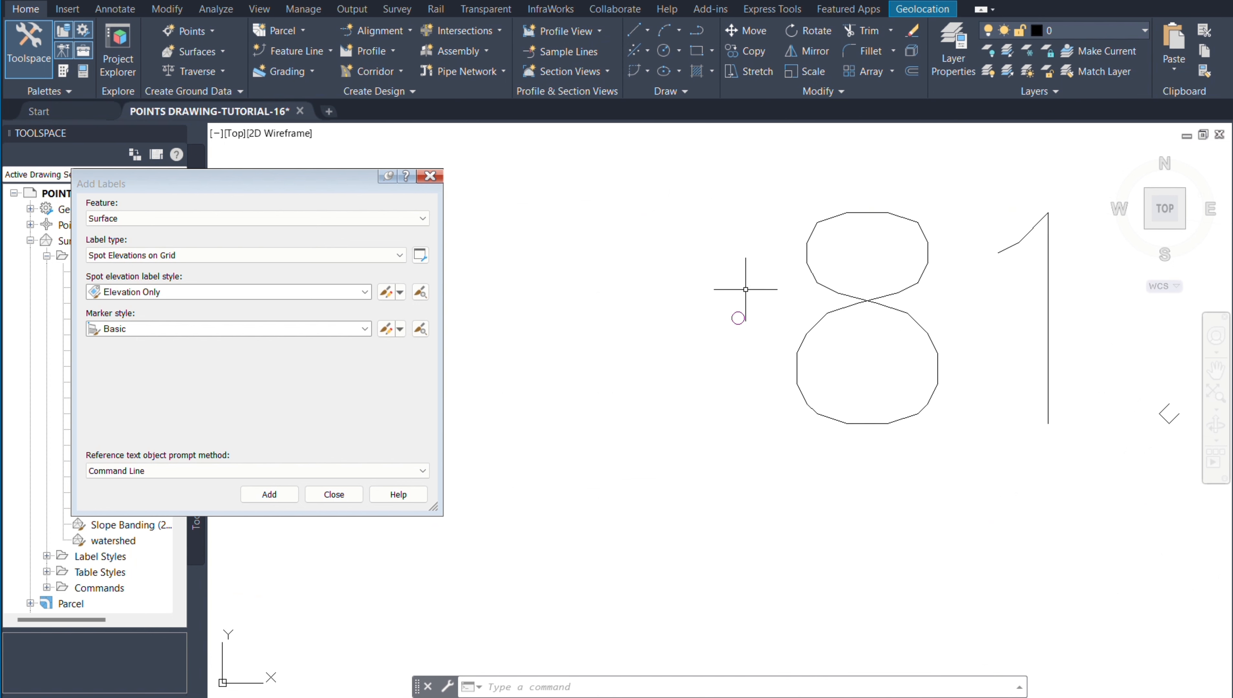
scroll(743, 288, down, 4)
click(739, 294)
click(724, 313)
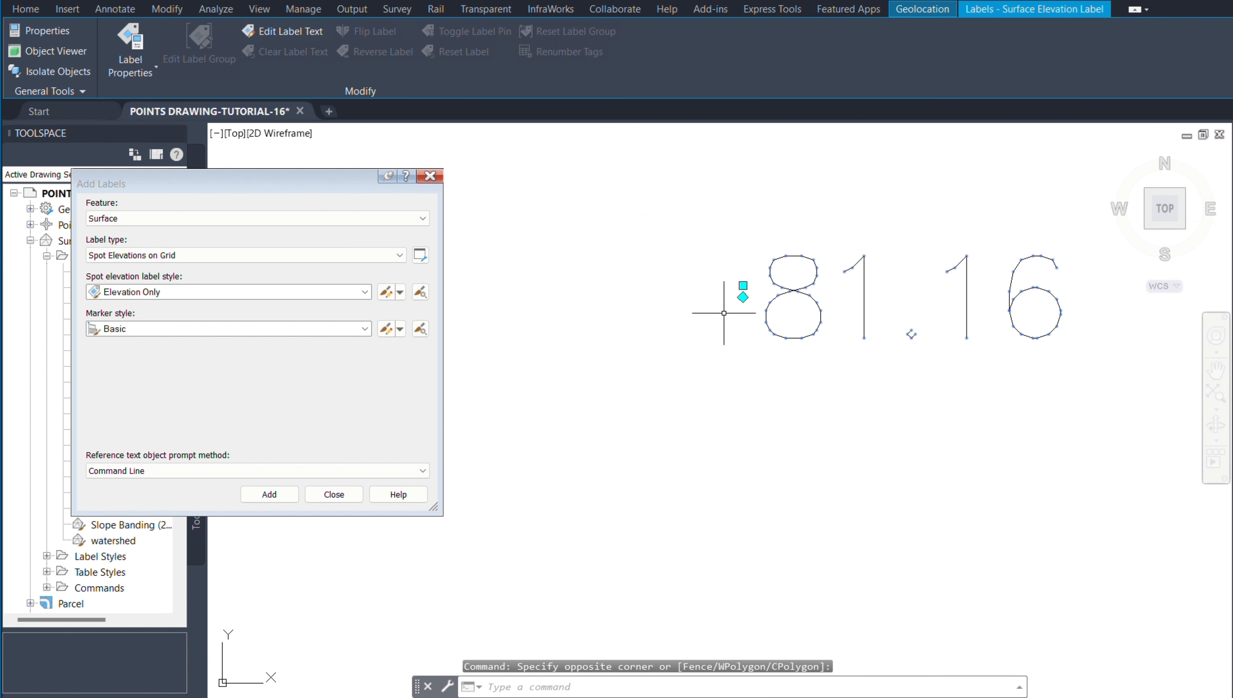
key(Escape)
scroll(735, 257, down, 4)
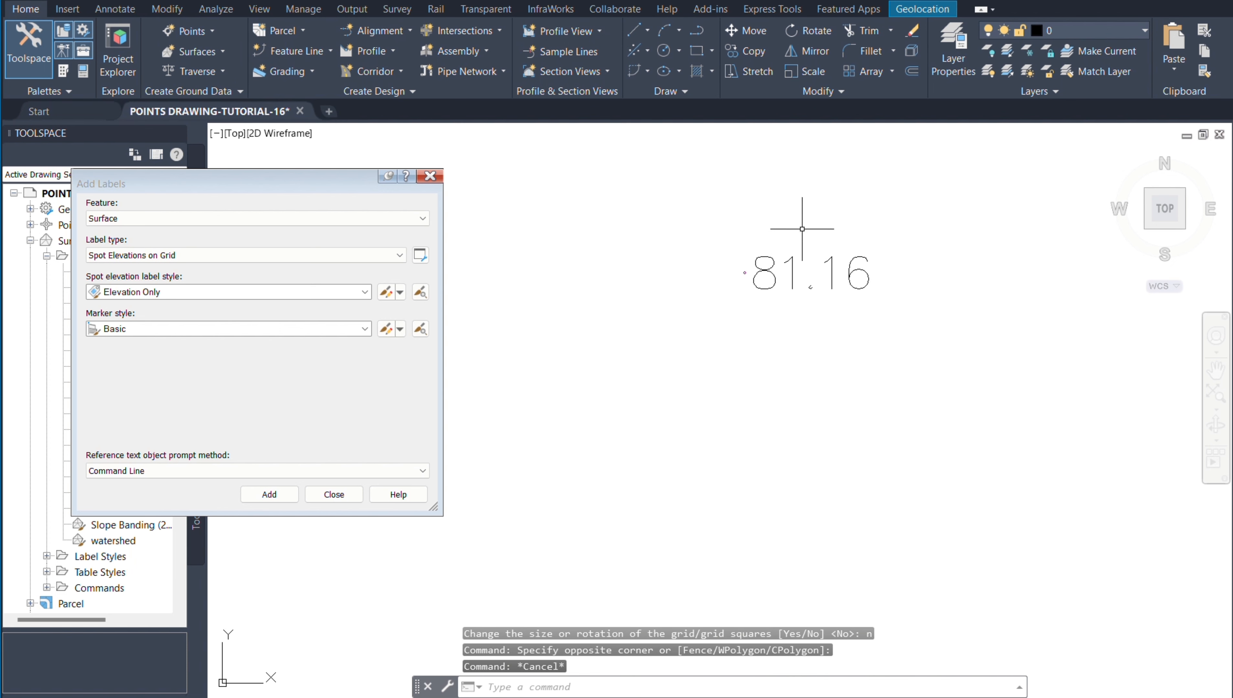
Move the 81.16 label southeast of its marker on a leader, and undo the move together with the gridded labels.
click(817, 233)
click(775, 273)
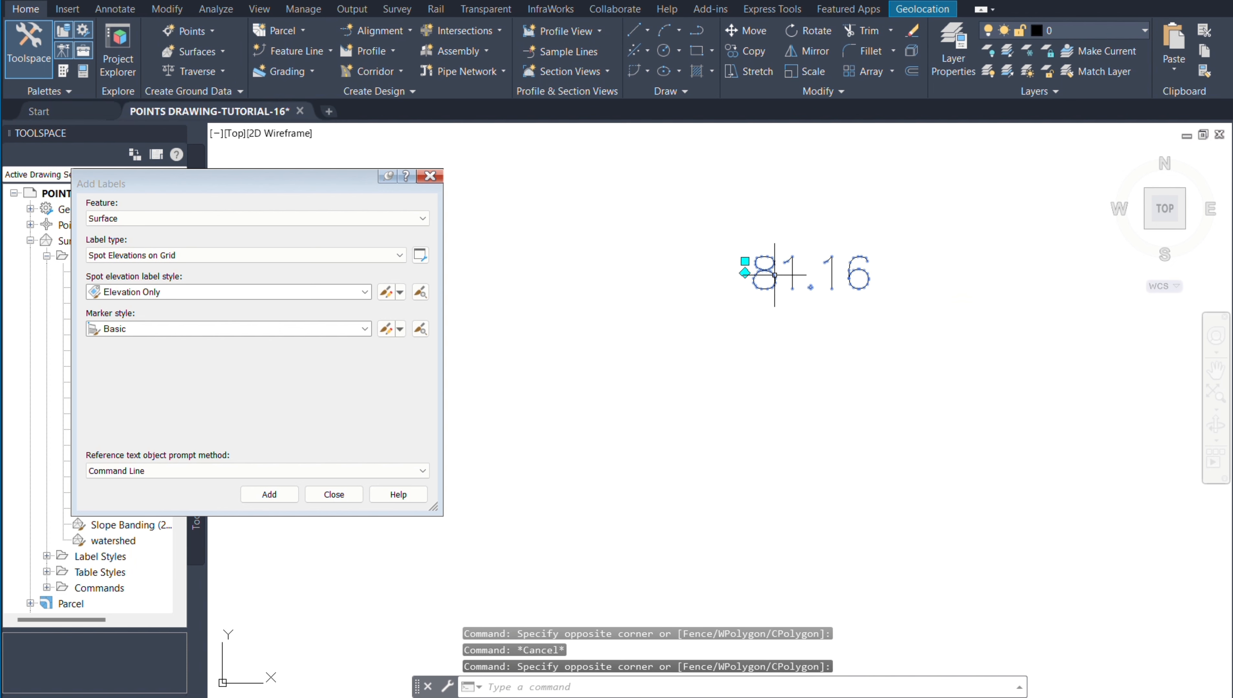
click(745, 261)
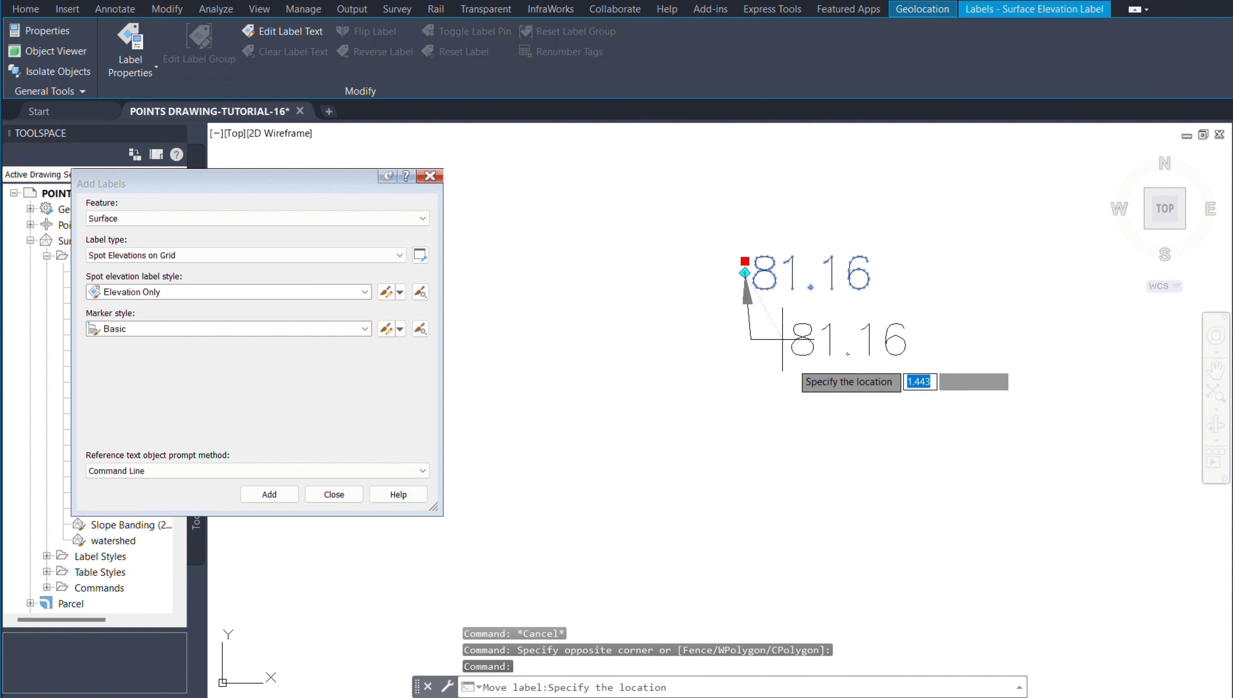
click(829, 413)
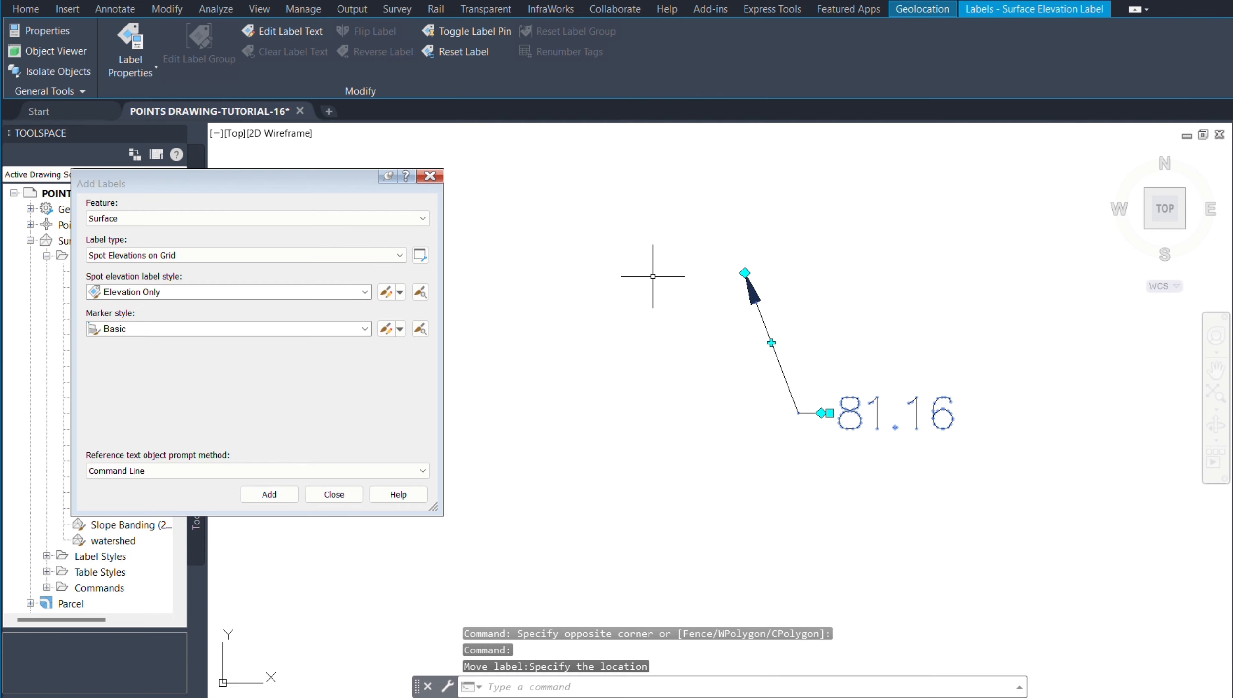
key(ctrl+z)
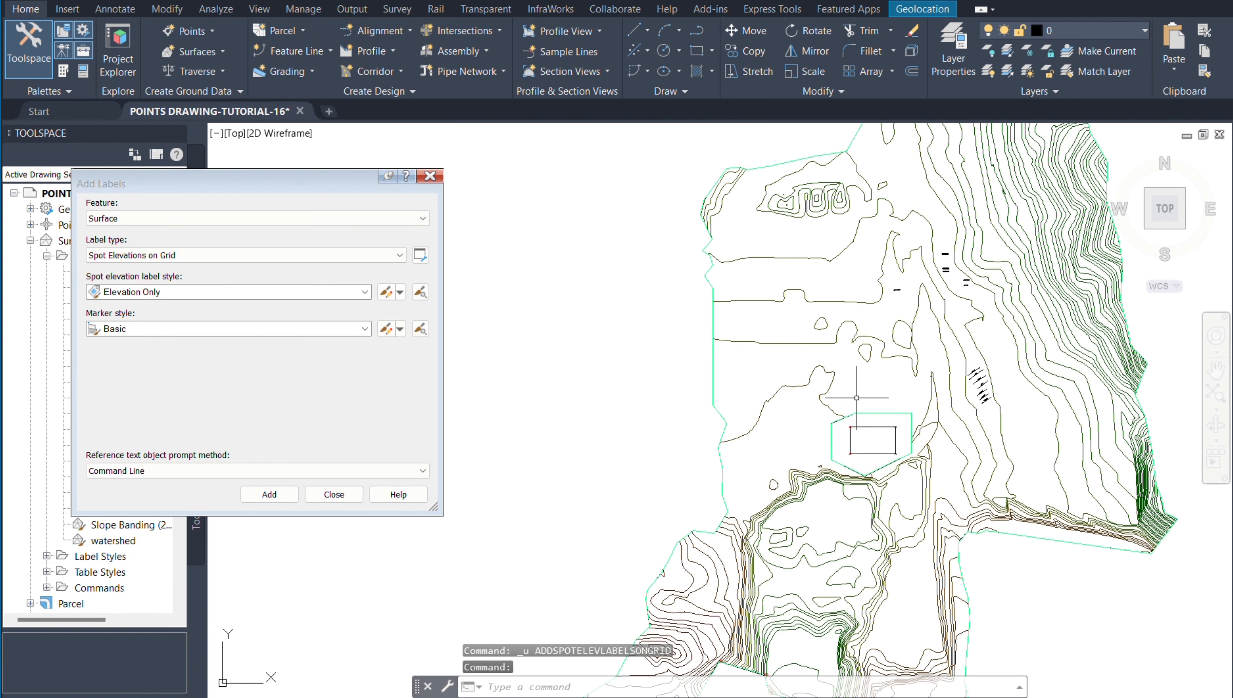
Start Contour - Single labels on the NGL surface with the Existing Major Labels and Existing Minor Labels styles.
scroll(856, 398, down, 4)
scroll(652, 418, up, 2)
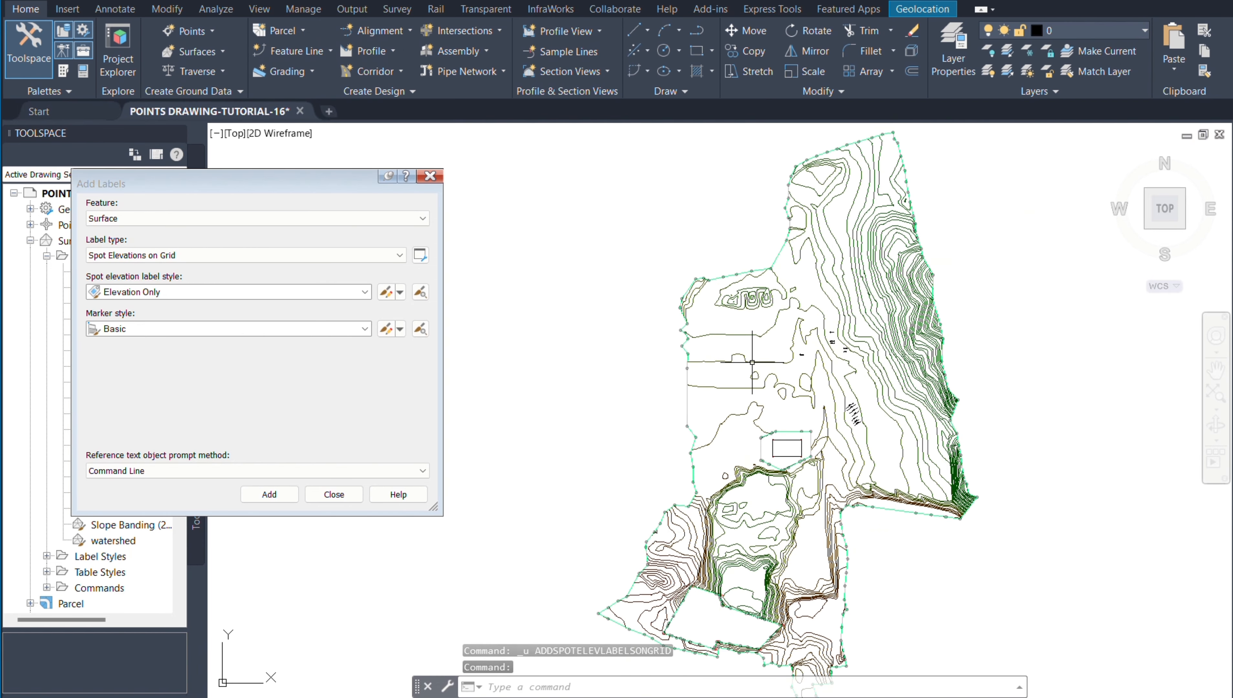
click(707, 369)
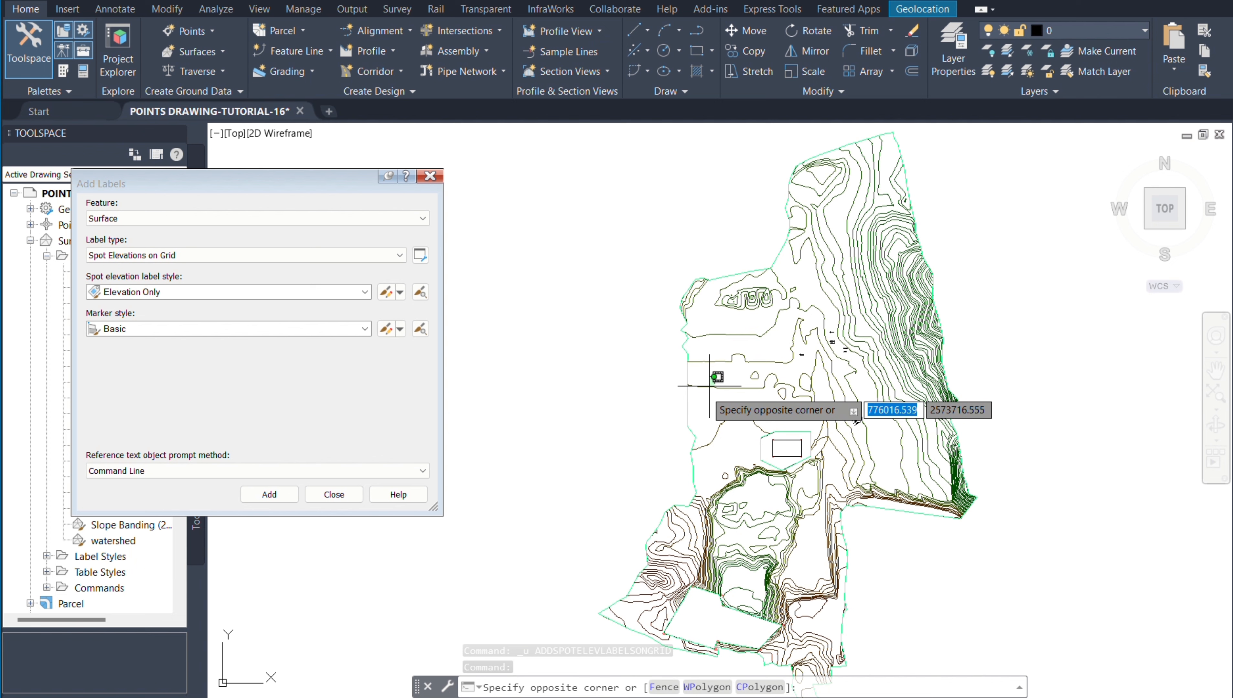
click(701, 404)
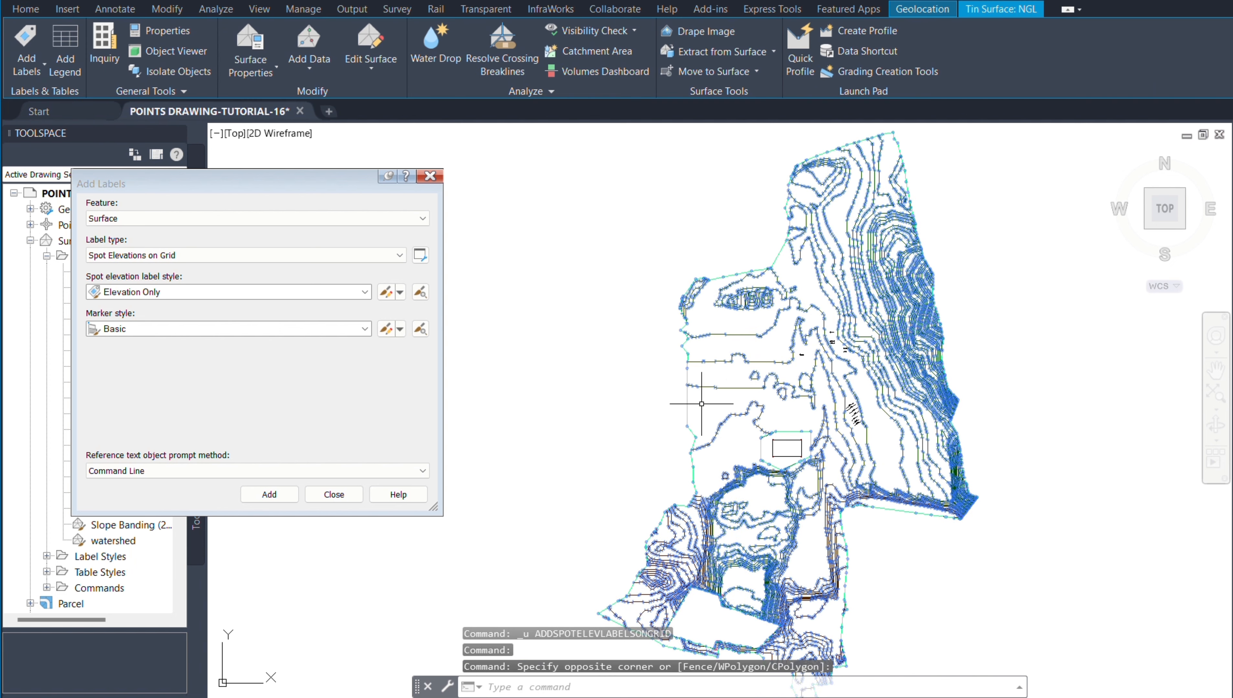
click(287, 255)
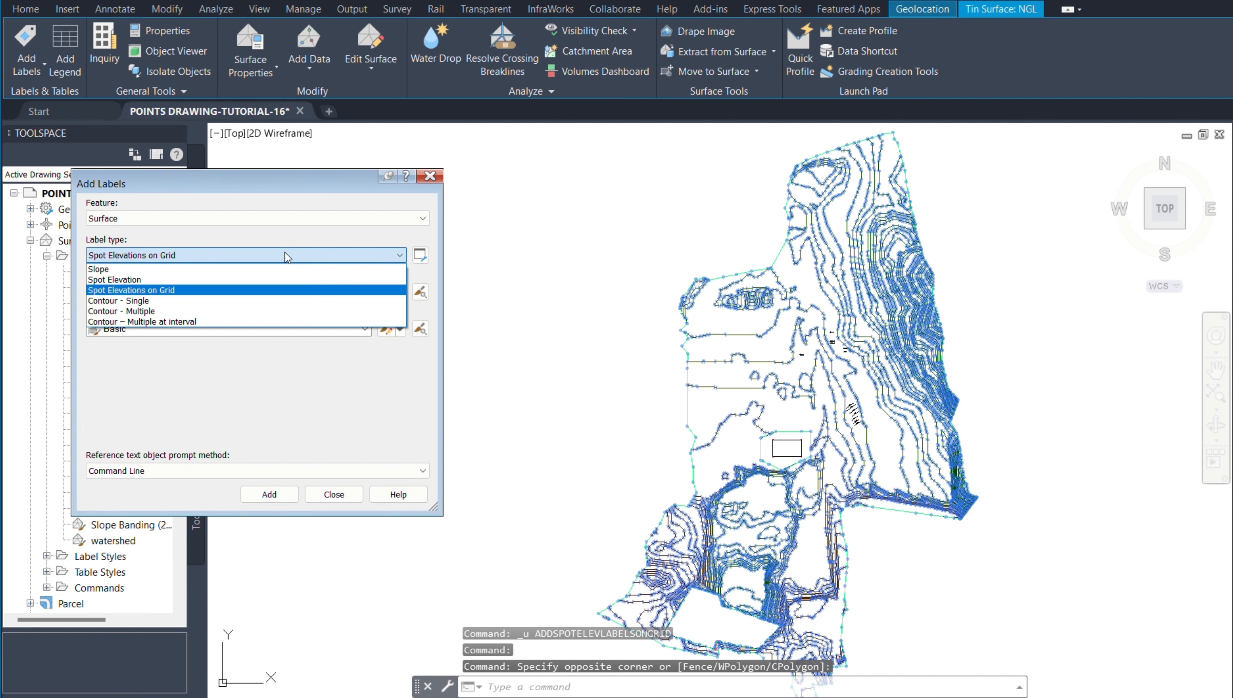
click(126, 301)
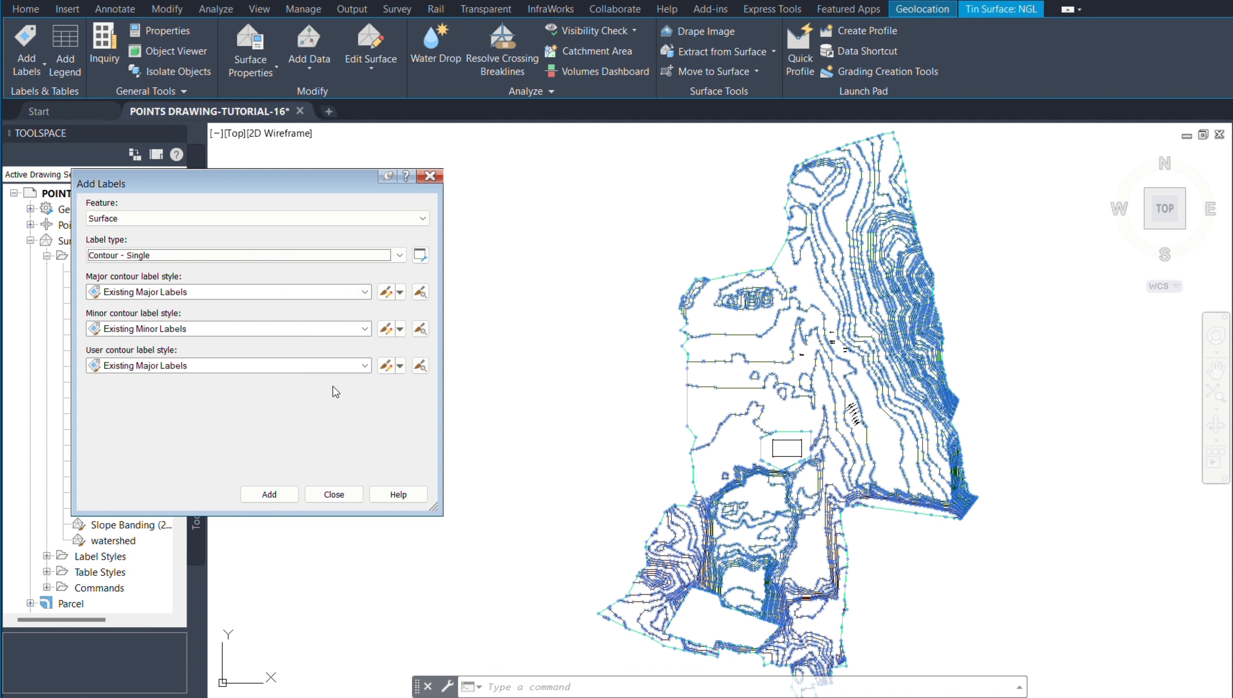
click(282, 495)
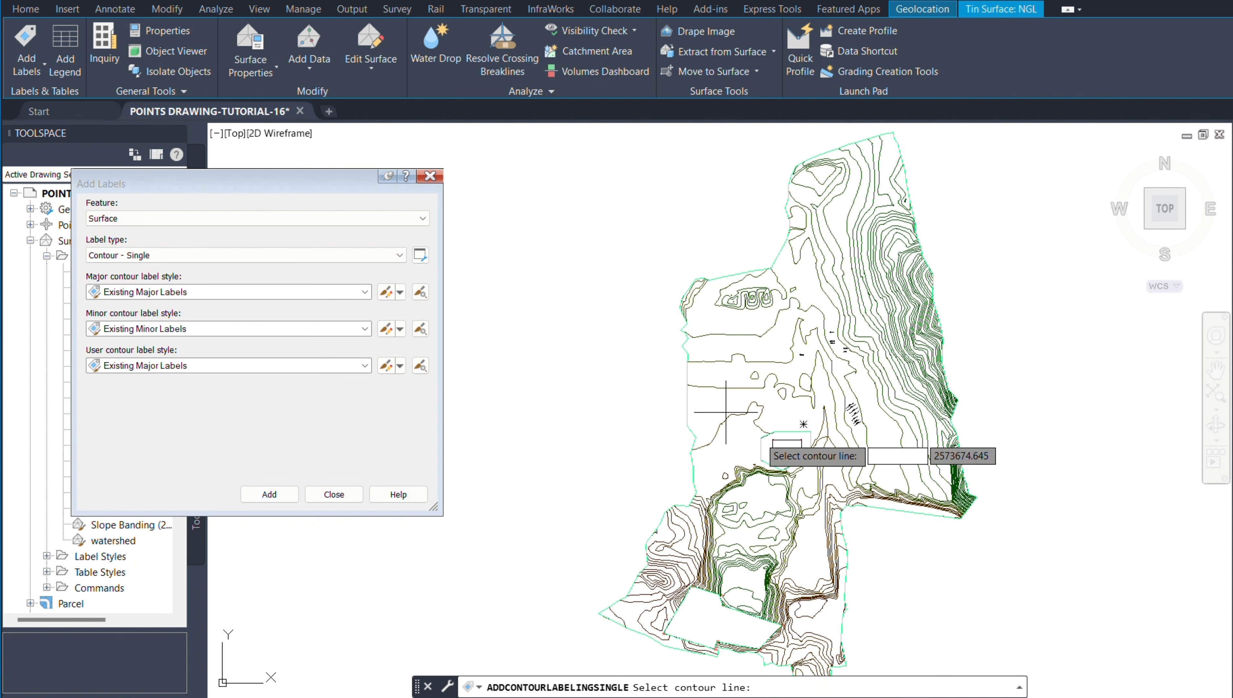
Label the two 81.00 contours northwest of the slope labels, one at the narrow looping contour and one on the line east of it.
scroll(821, 425, up, 8)
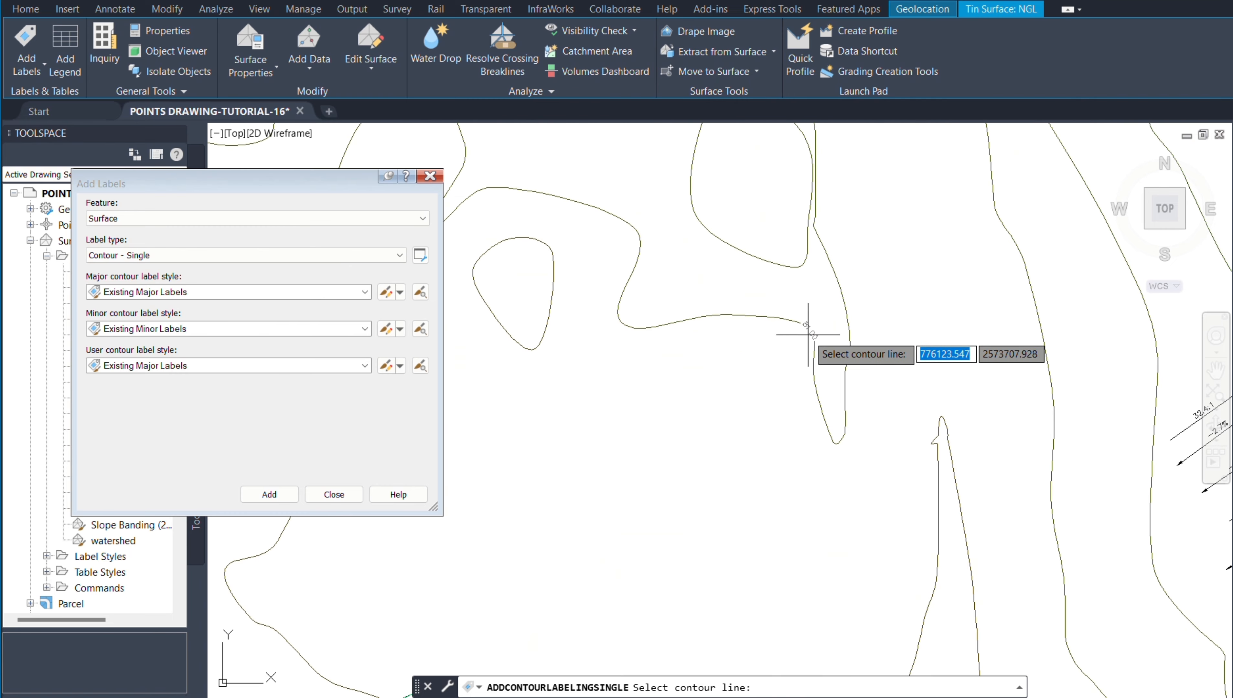
click(806, 328)
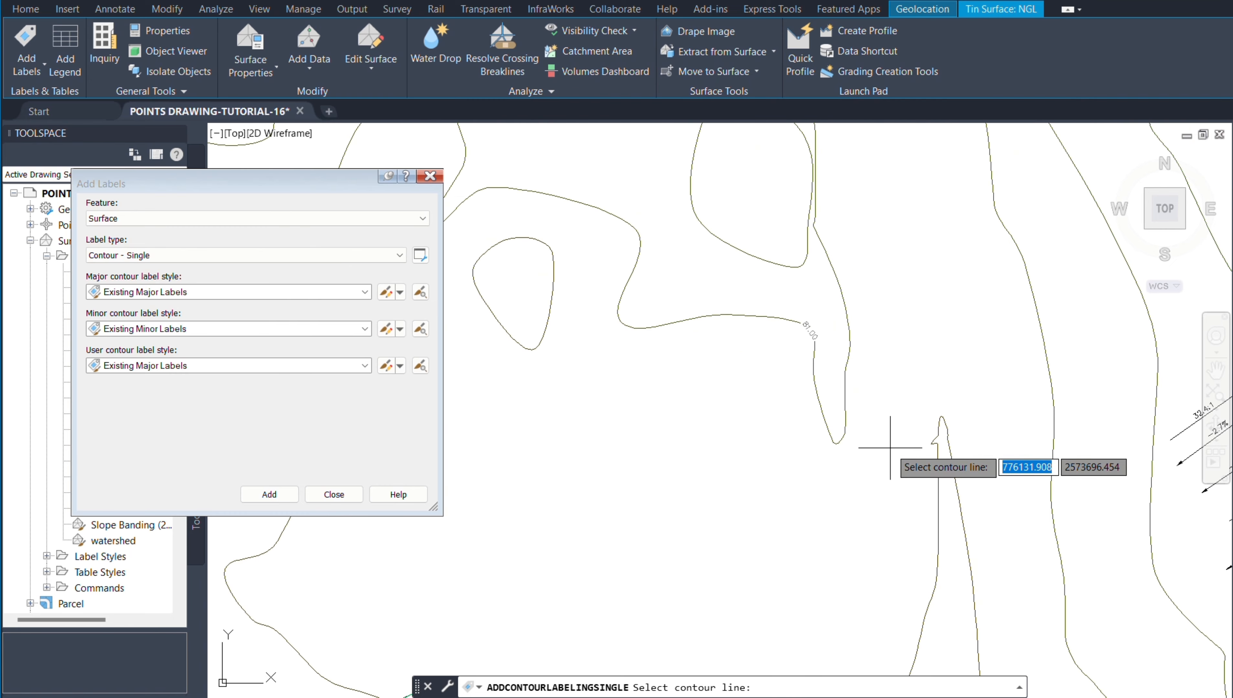
scroll(782, 342, up, 3)
scroll(717, 367, down, 3)
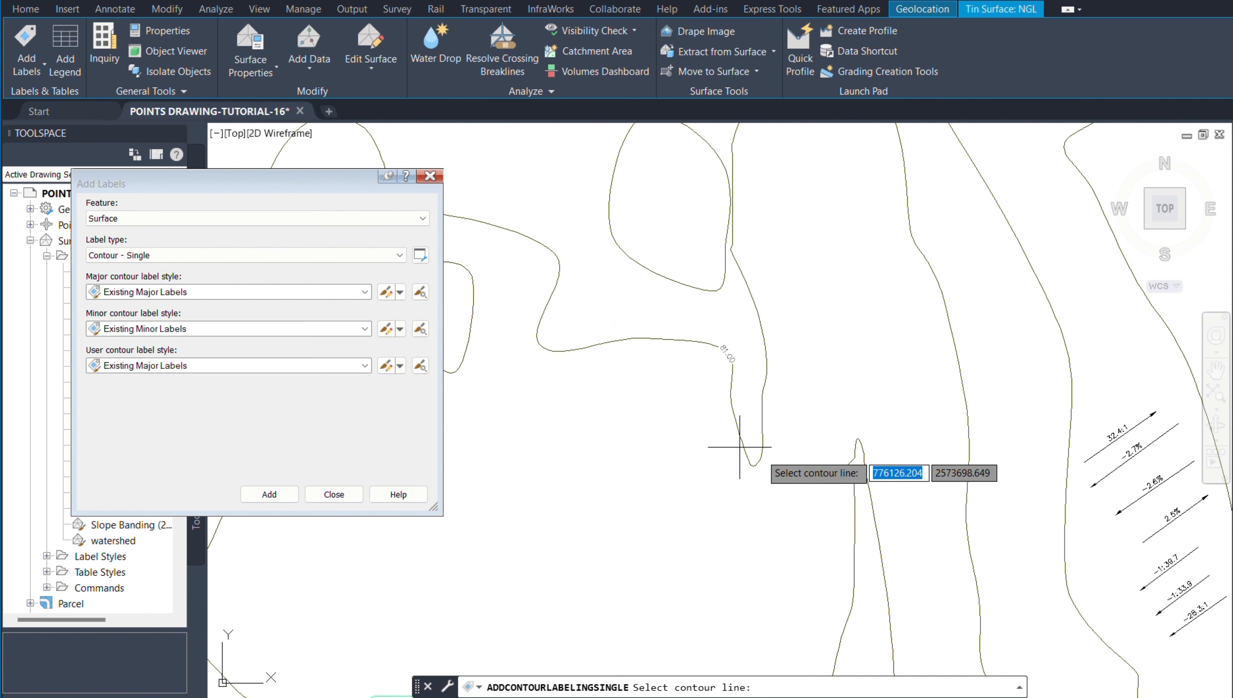
scroll(712, 448, down, 3)
scroll(821, 367, up, 3)
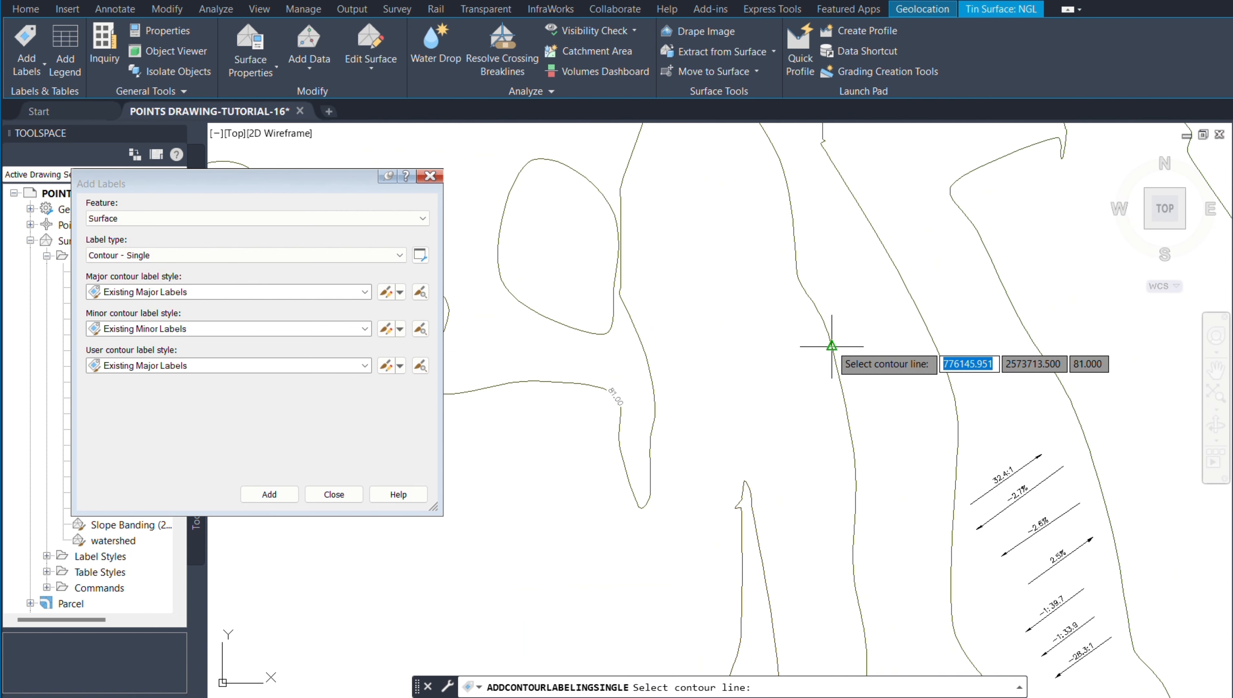
scroll(831, 371, up, 3)
scroll(680, 432, down, 3)
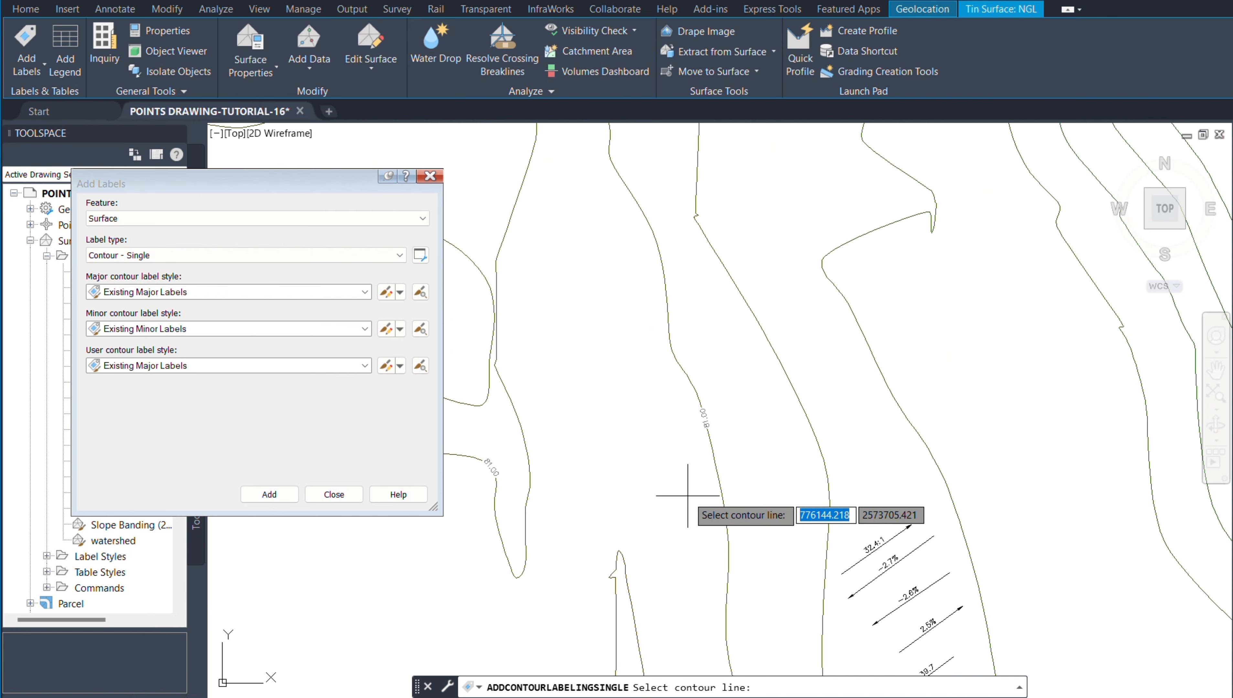
Add single labels to the 82.00 and 81.50 contours just north of the slope labels.
click(865, 343)
scroll(862, 381, up, 4)
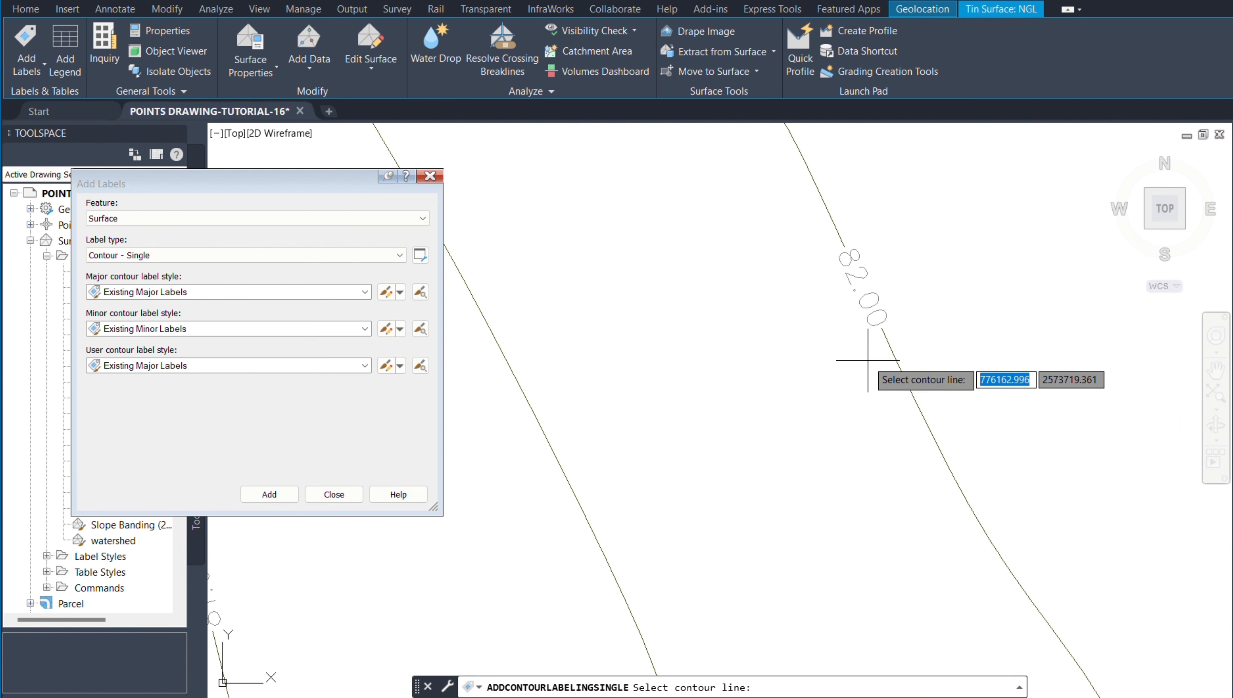
scroll(866, 303, down, 2)
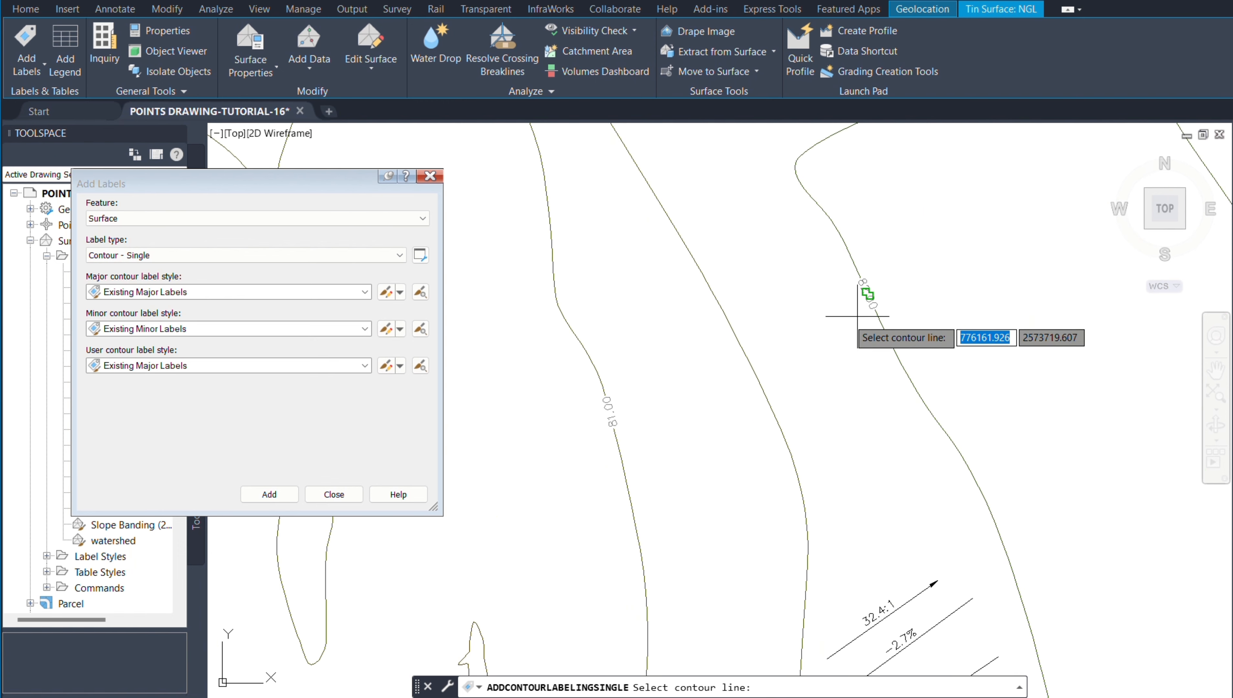
click(752, 354)
scroll(710, 397, up, 2)
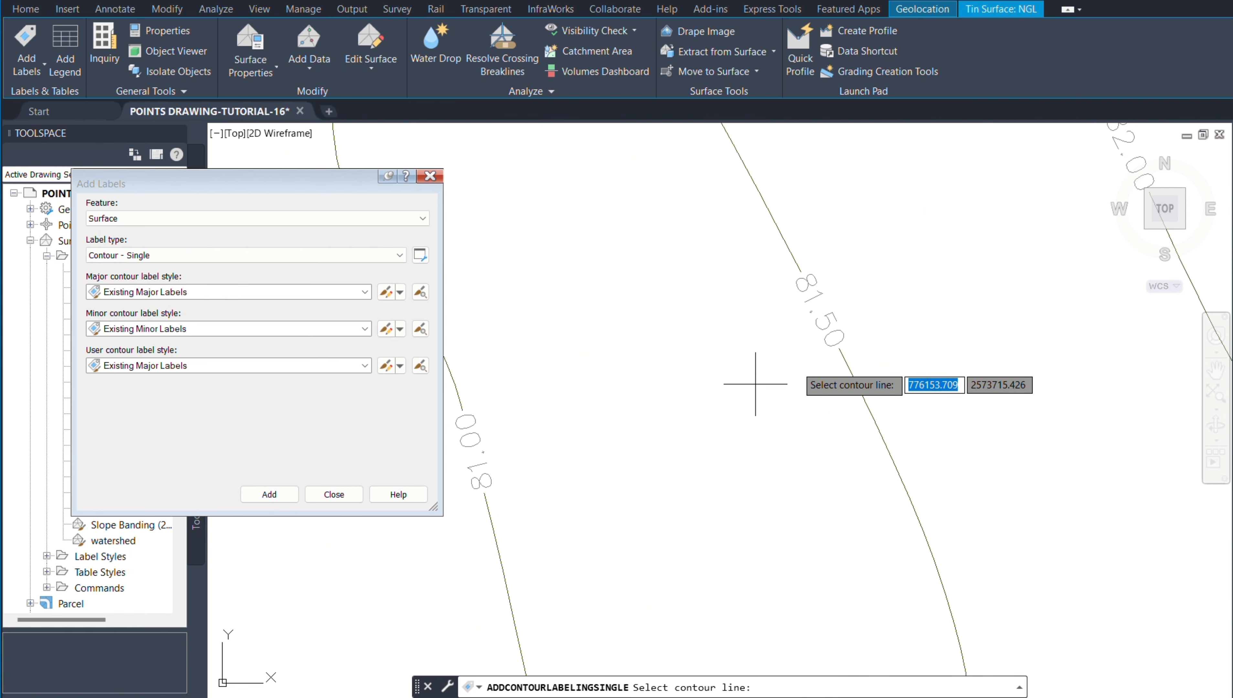
scroll(778, 381, down, 2)
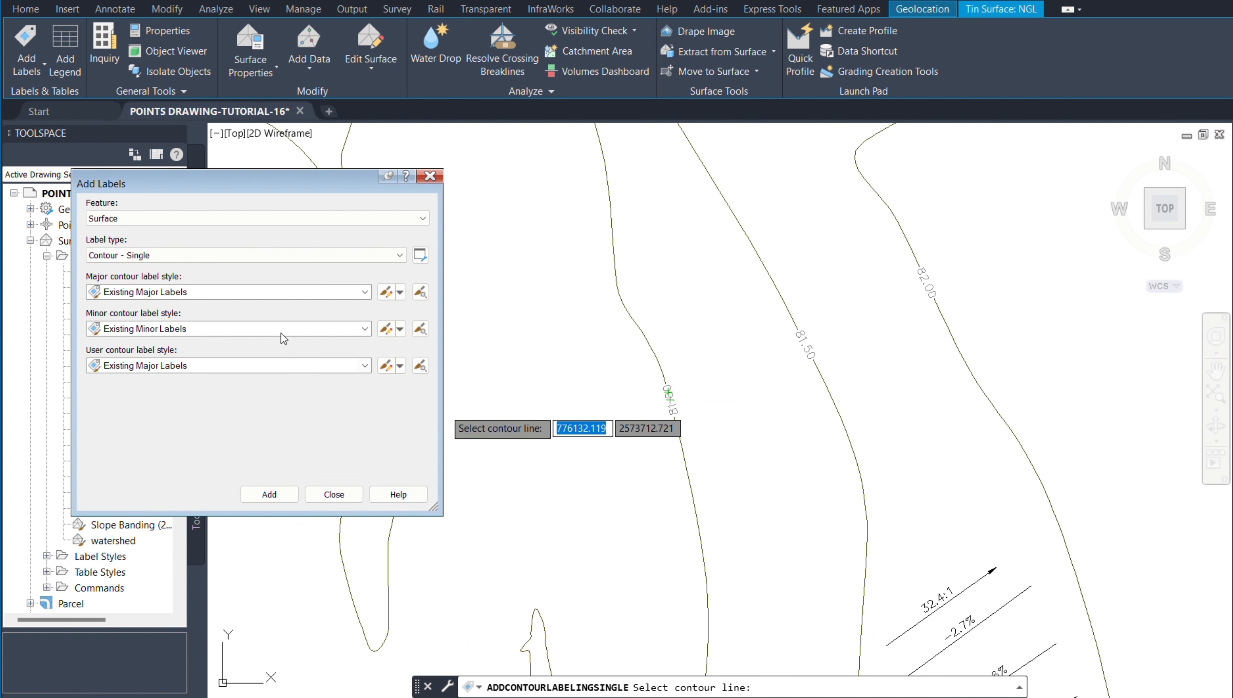
Start Contour - Multiple labels with the existing major and minor styles and choose the NGL surface.
click(274, 256)
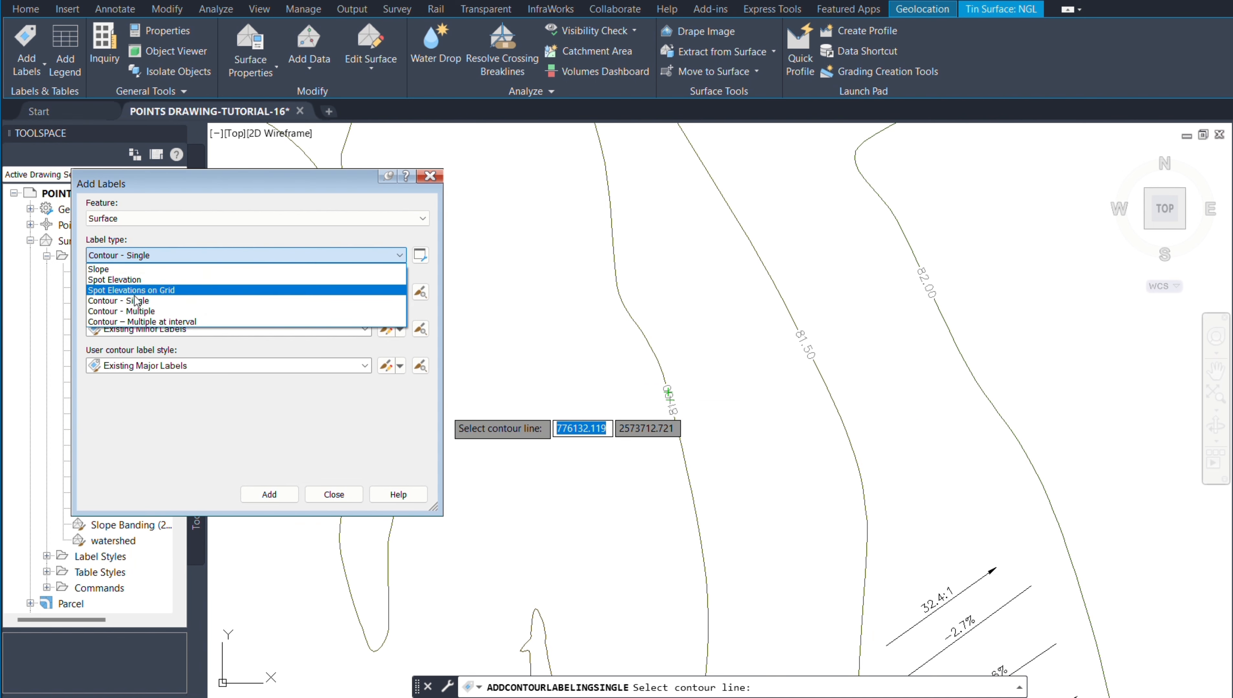
click(142, 312)
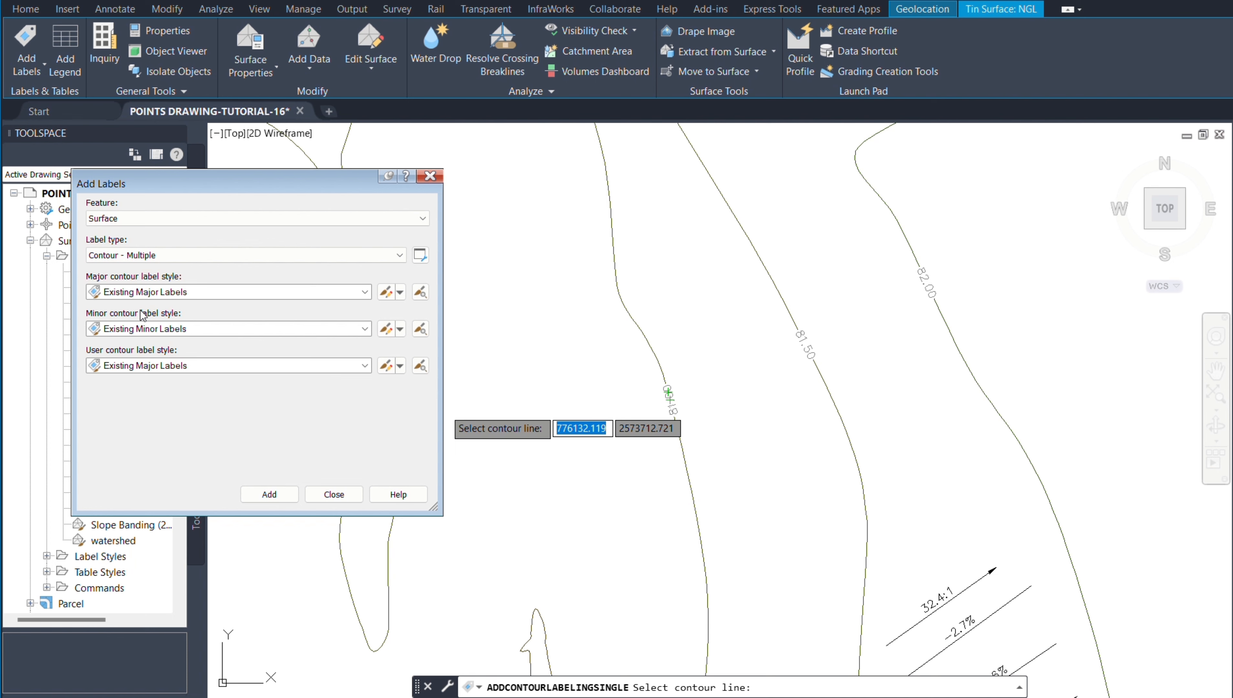
click(280, 496)
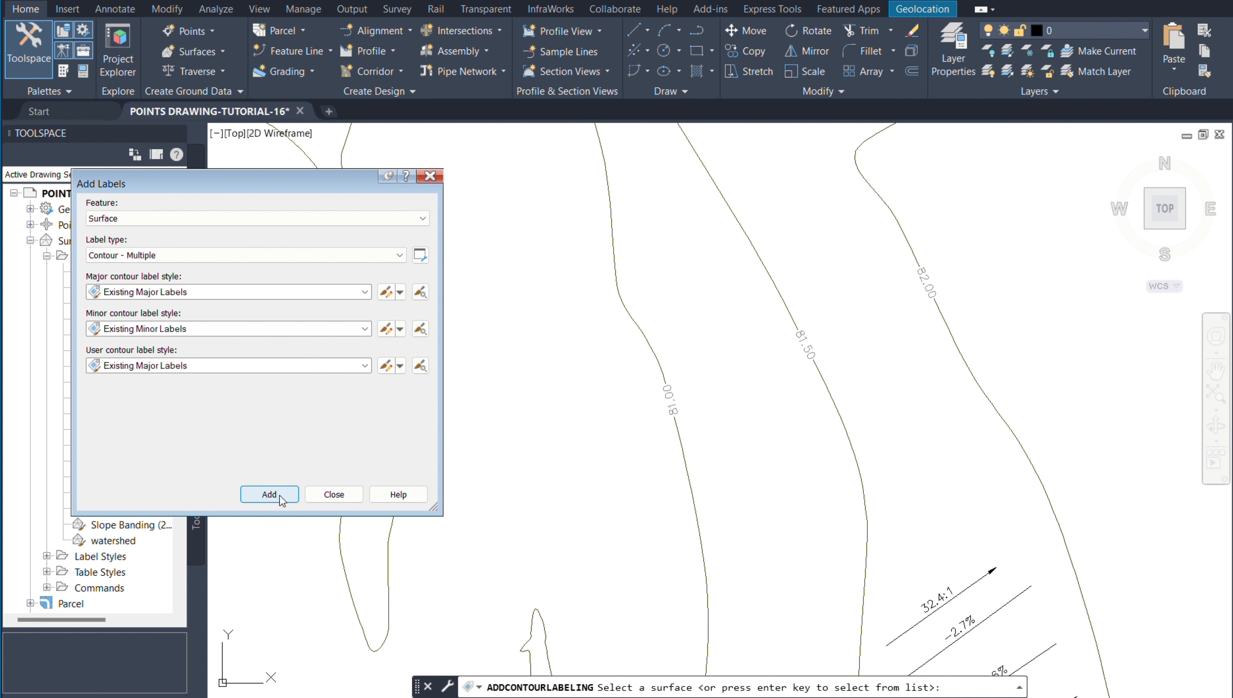
scroll(782, 400, down, 5)
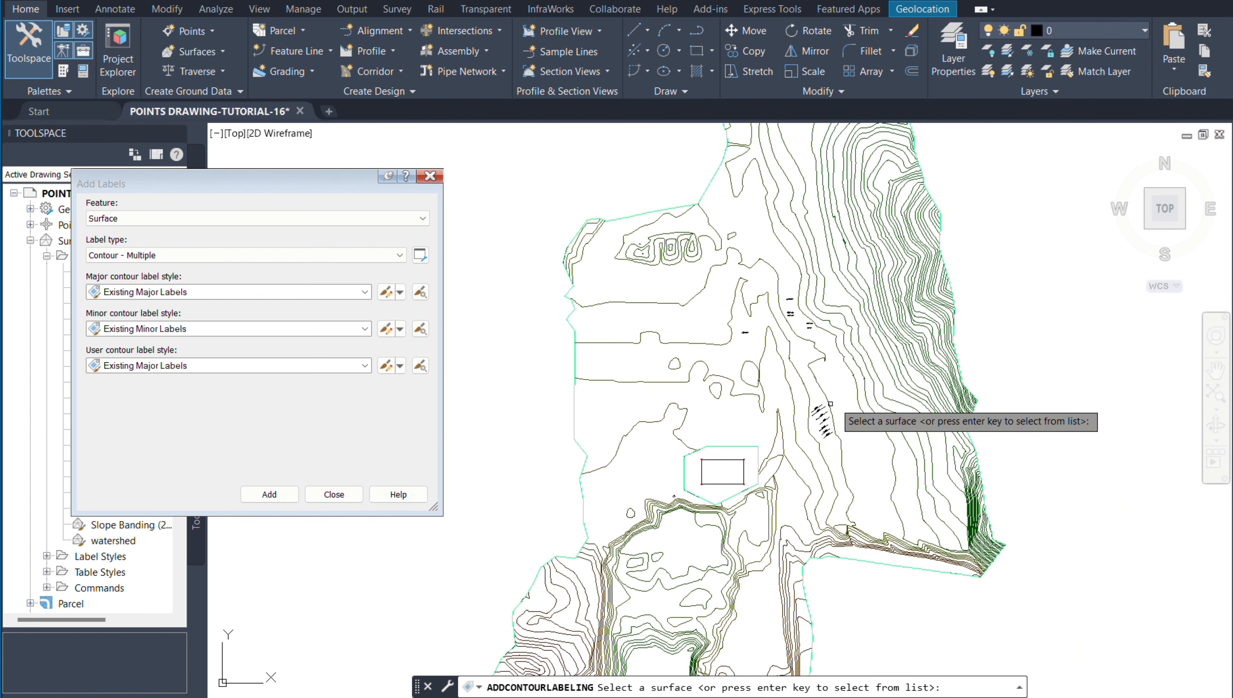
scroll(863, 383, up, 3)
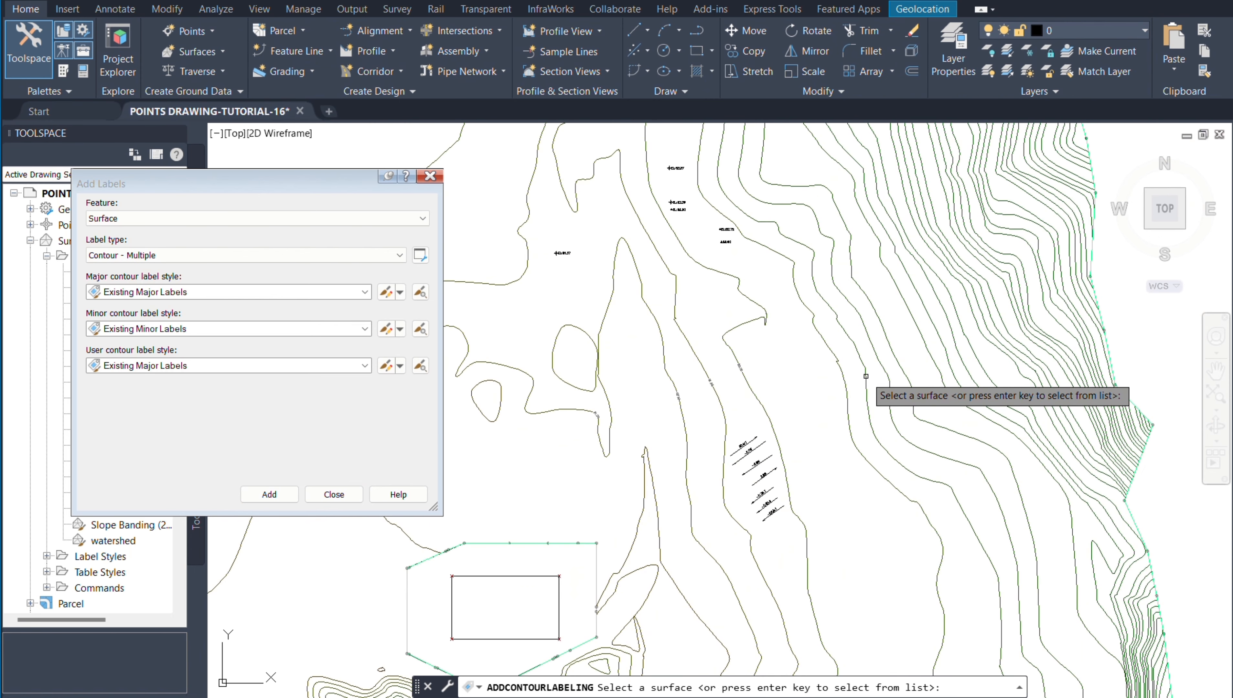
click(866, 376)
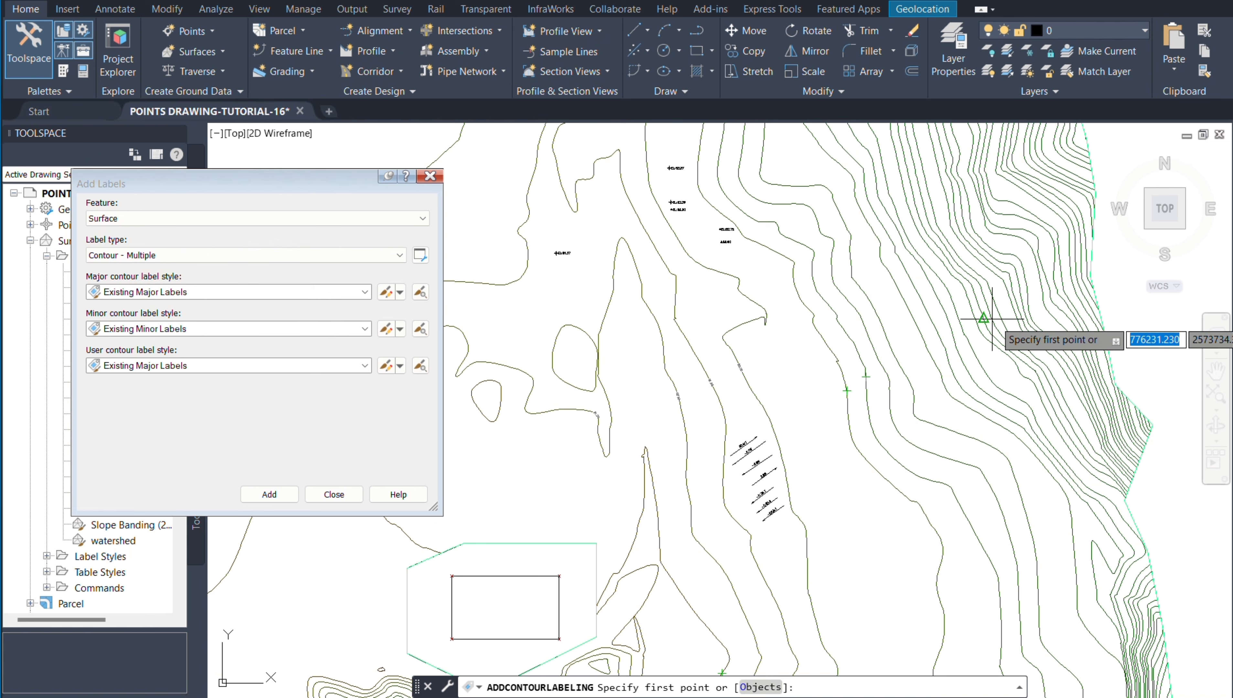
Place a two-point contour label line on the eastern slope, running southwest across the contours from 92.00 to 85.50.
scroll(1042, 279, up, 4)
click(1042, 278)
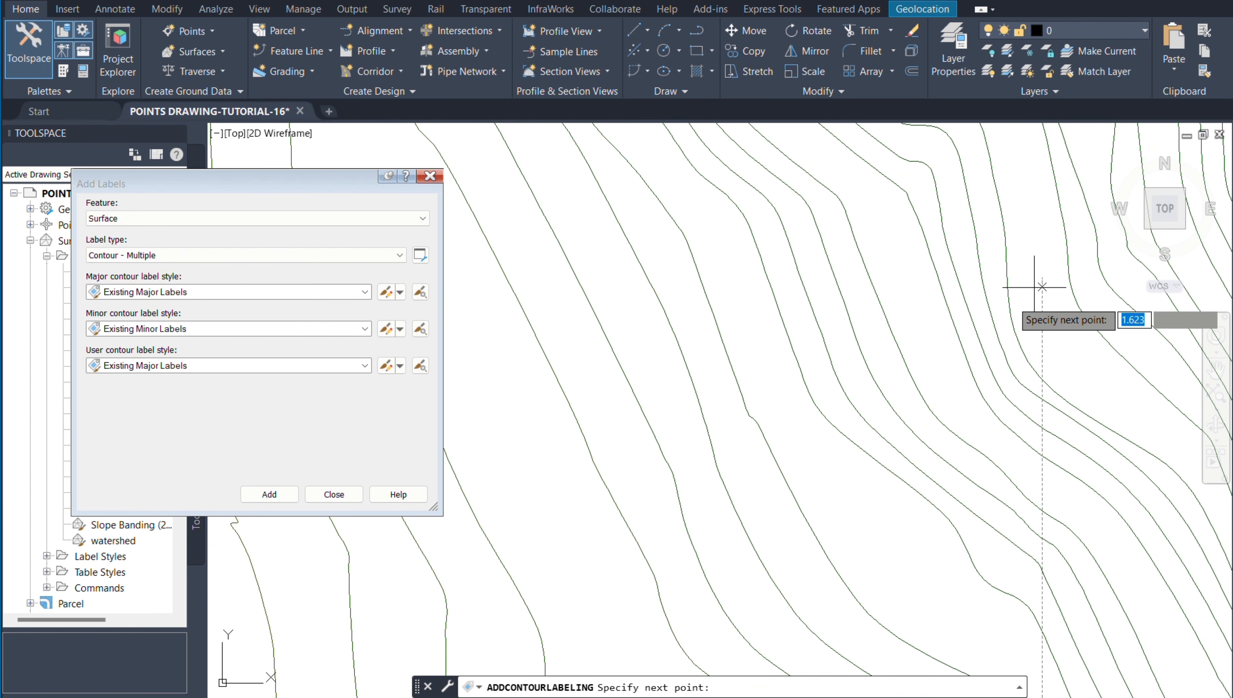
click(584, 520)
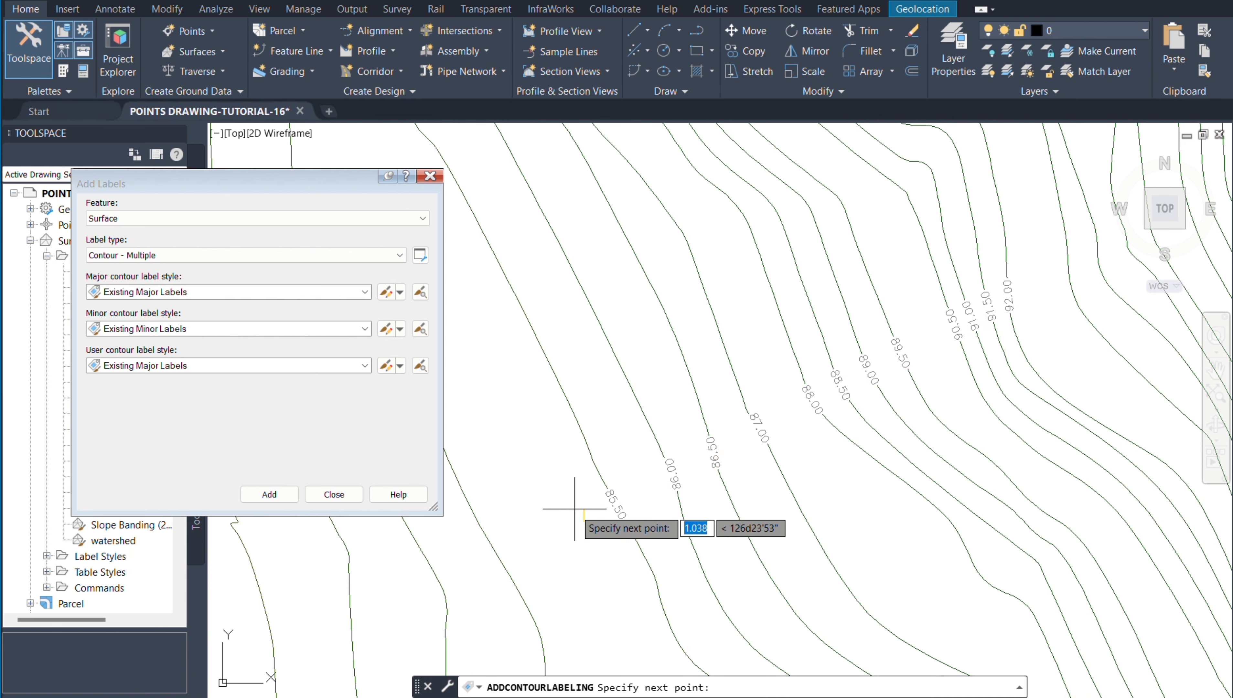
key(Return)
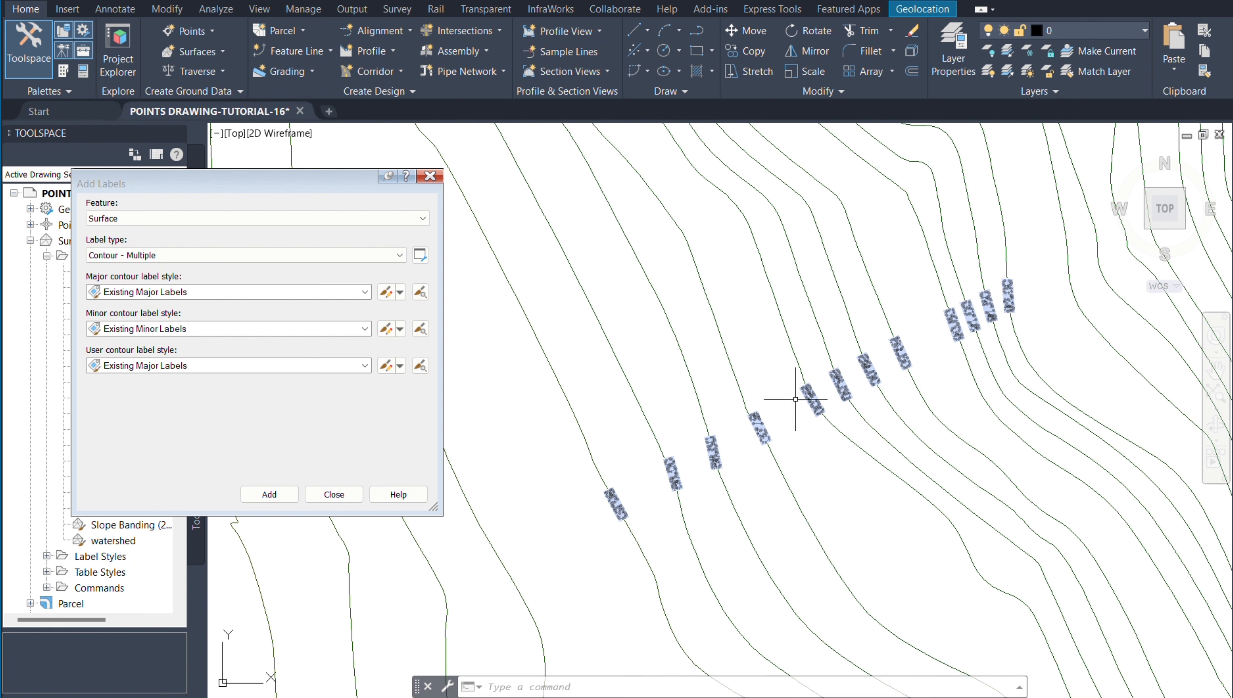
scroll(738, 464, up, 2)
scroll(865, 235, down, 5)
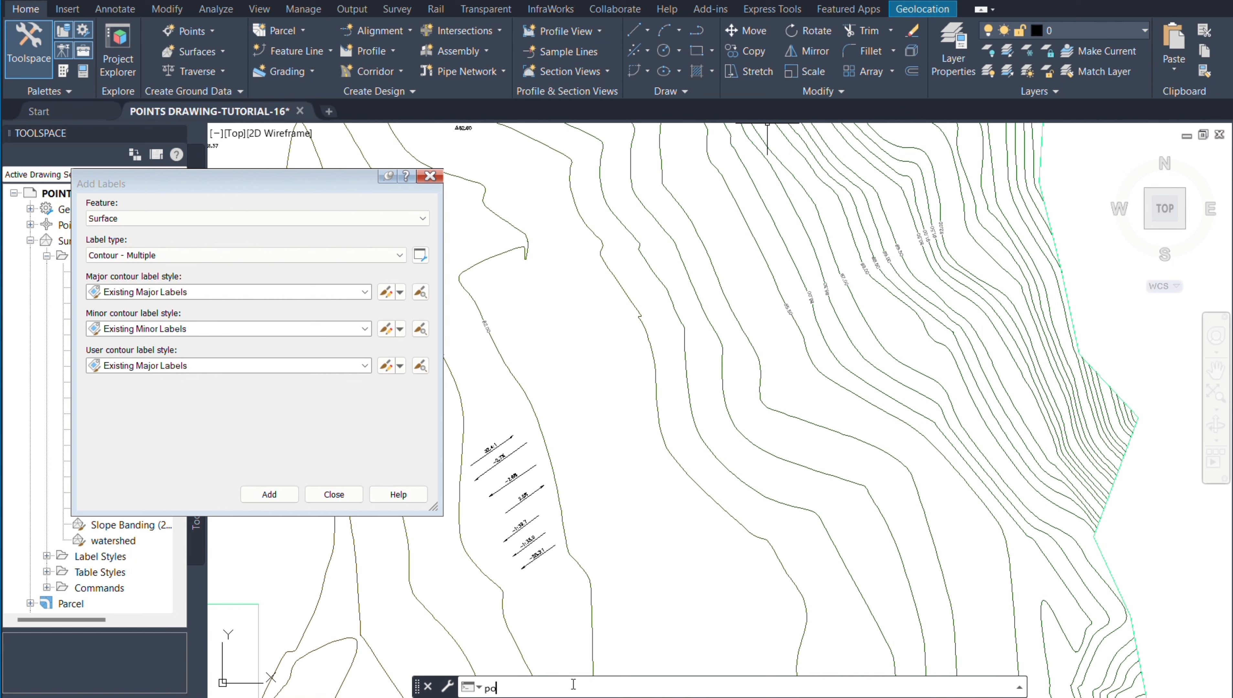
Start a polyline below the multiple contour labels, with one segment running south-southwest and a second running southeast across the contours.
text(polyli)
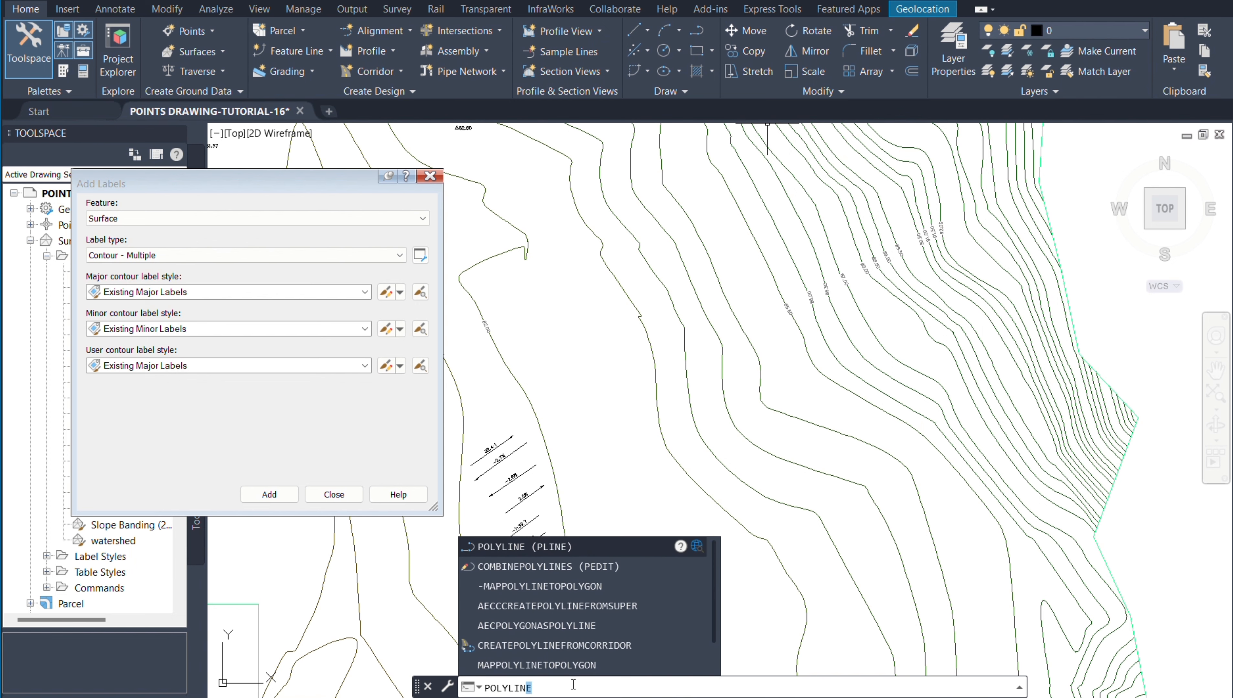
key(Return)
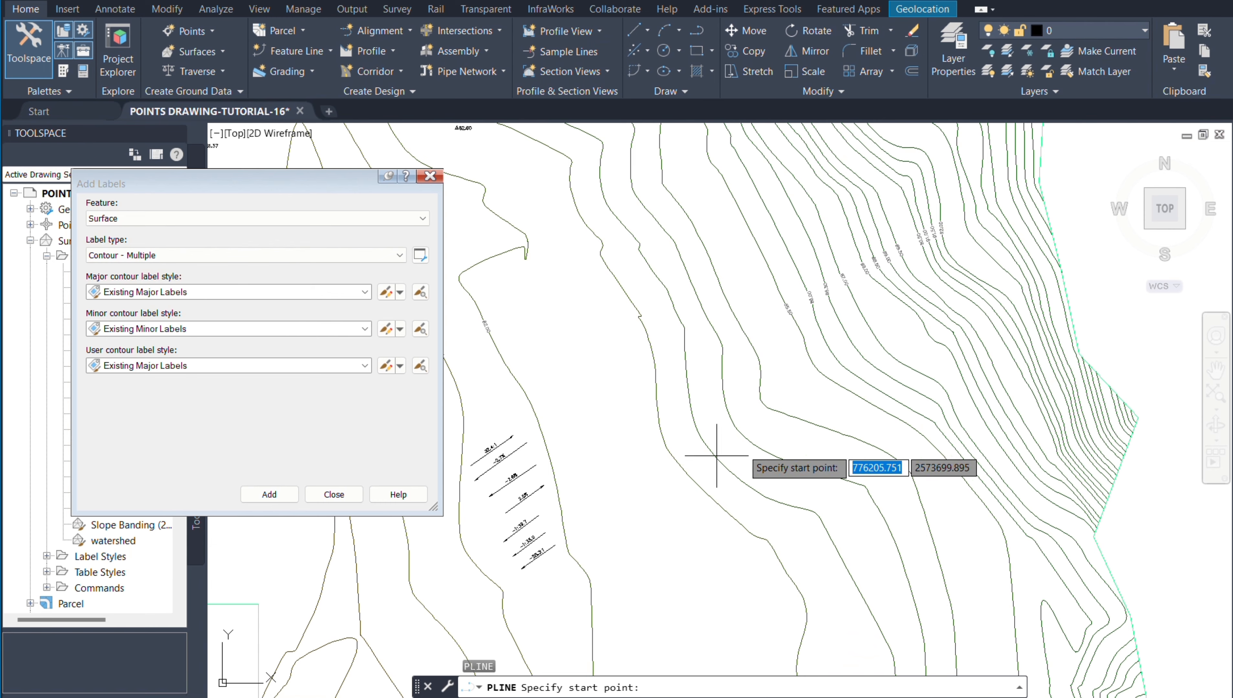
scroll(782, 429, up, 5)
scroll(782, 426, down, 2)
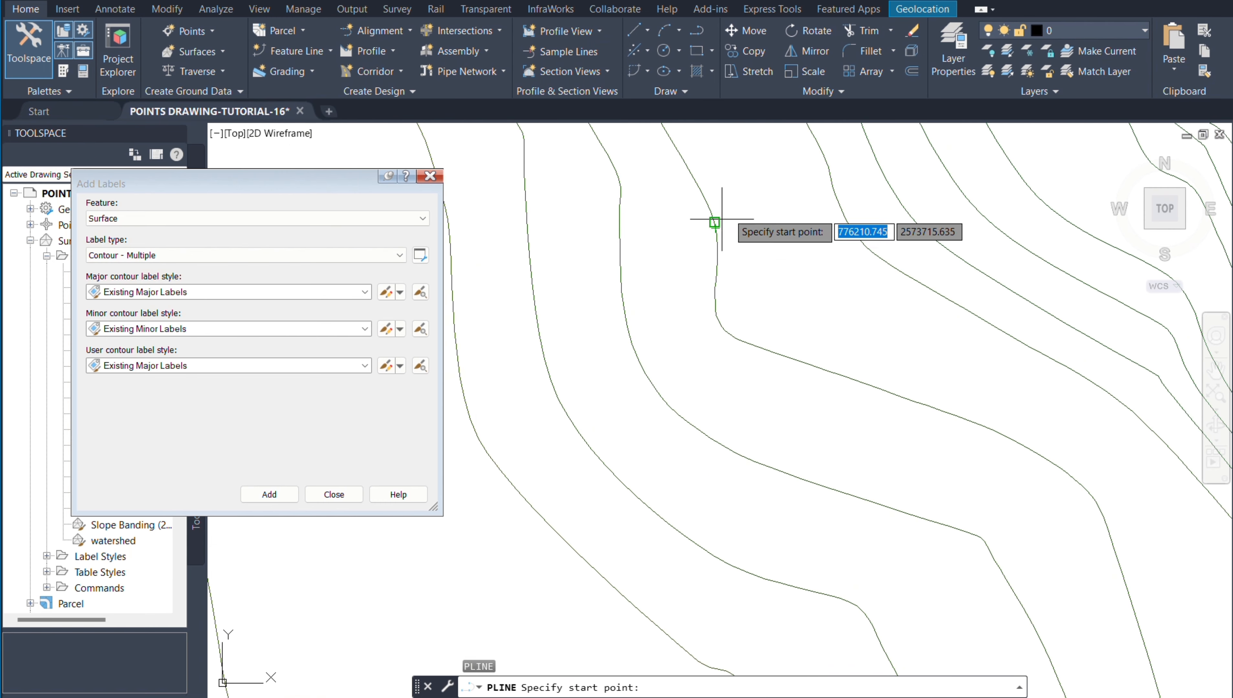
click(726, 184)
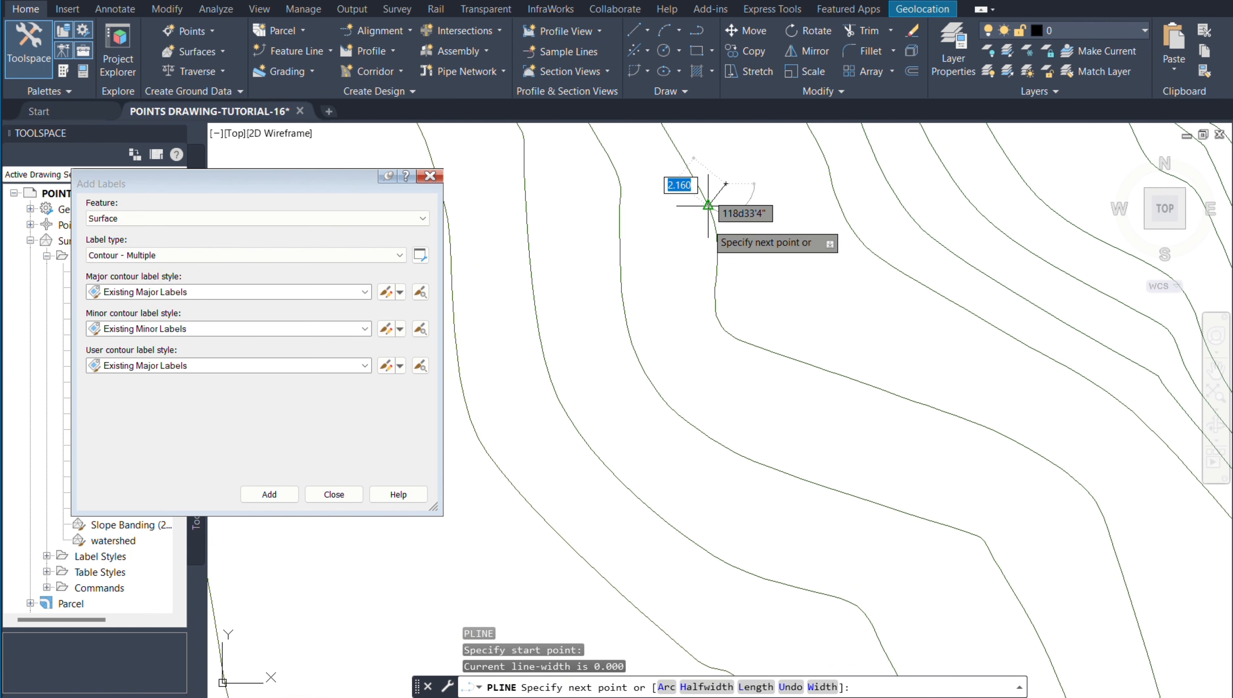
click(693, 358)
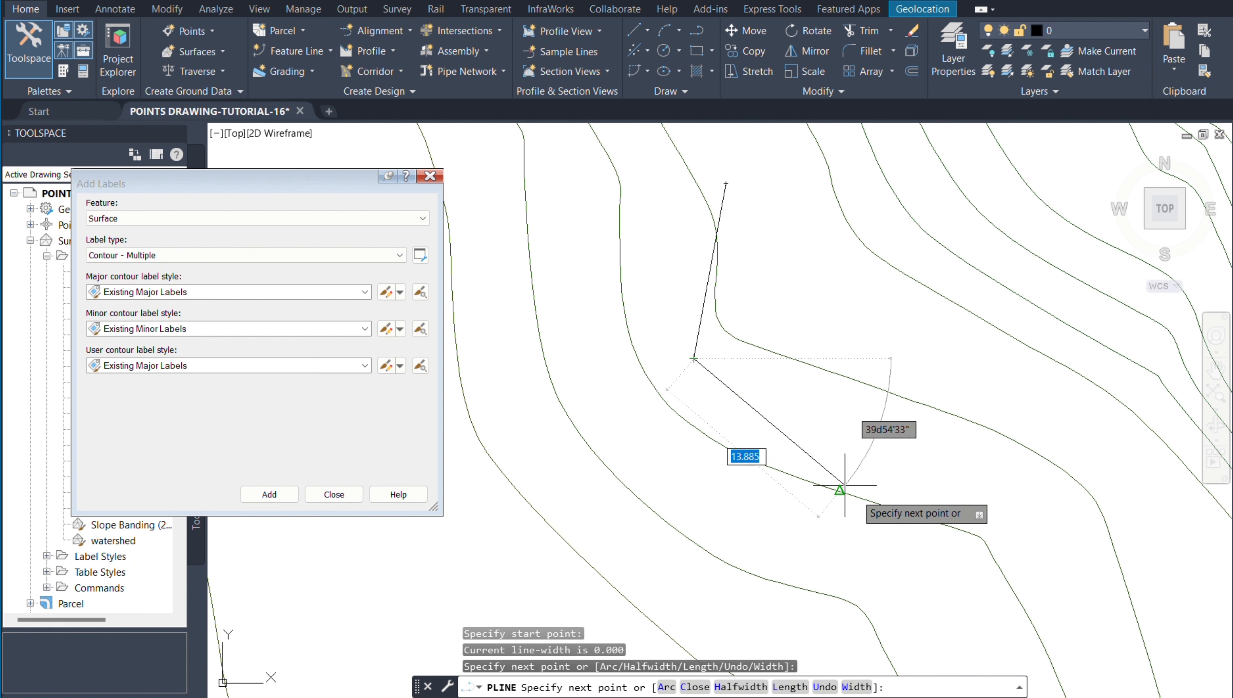
click(904, 528)
Extend the polyline straight south, add a final segment about 26 long to the south-southwest, and end it.
scroll(907, 479, down, 3)
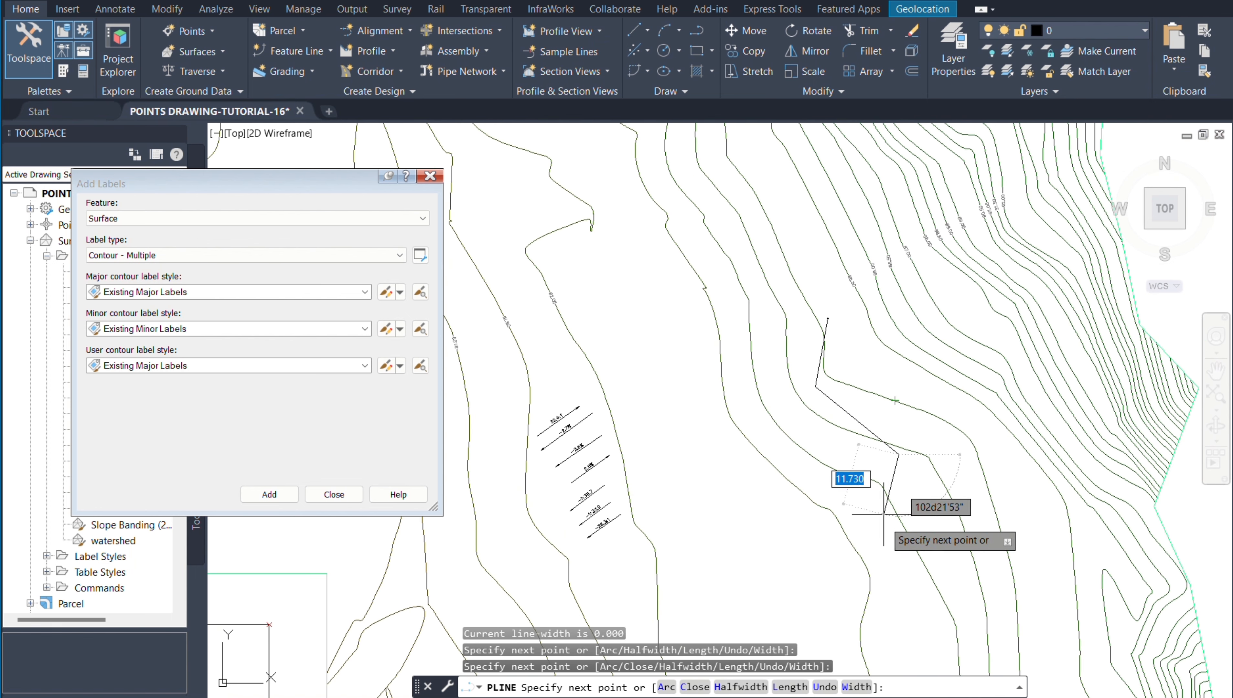
click(902, 567)
scroll(890, 389, down, 1)
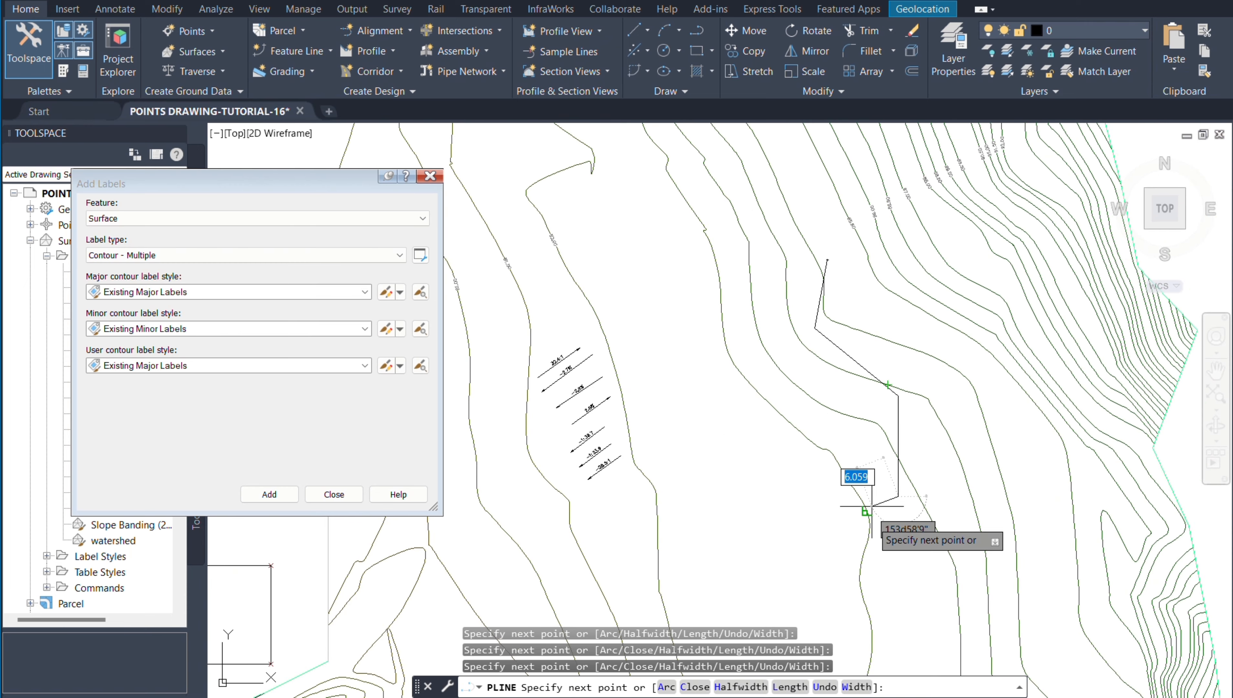
scroll(866, 553, up, 2)
scroll(880, 440, down, 2)
scroll(907, 408, up, 2)
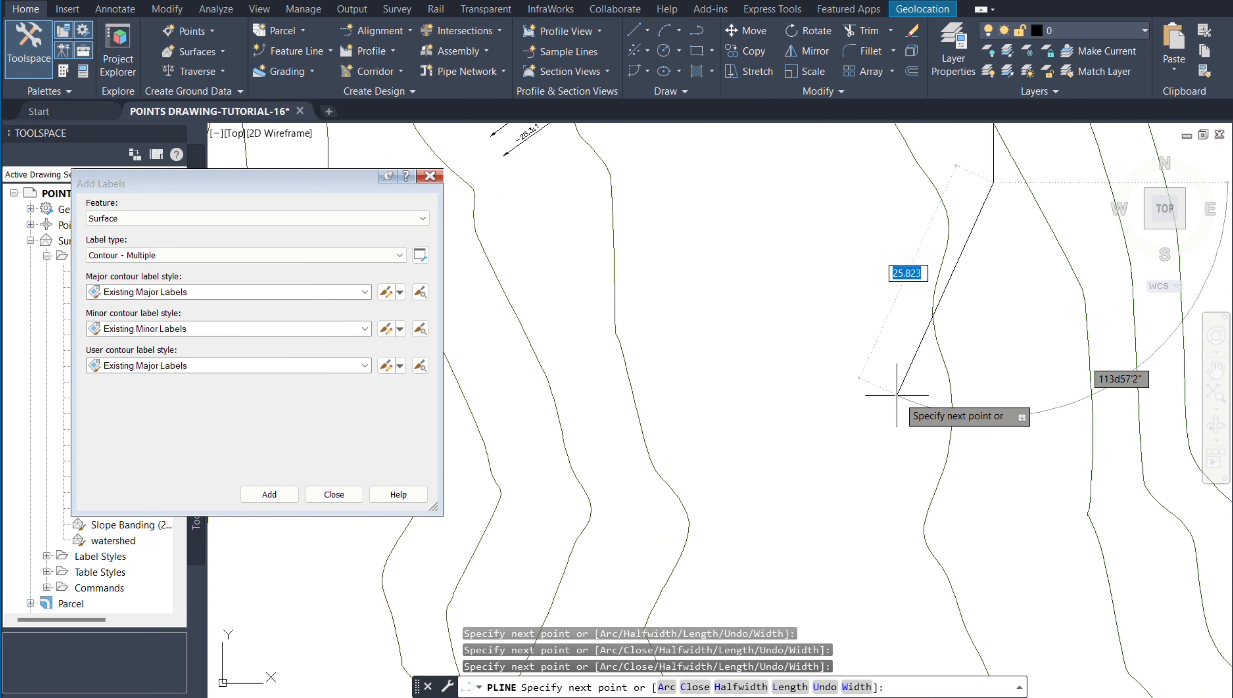
click(904, 395)
scroll(831, 470, down, 4)
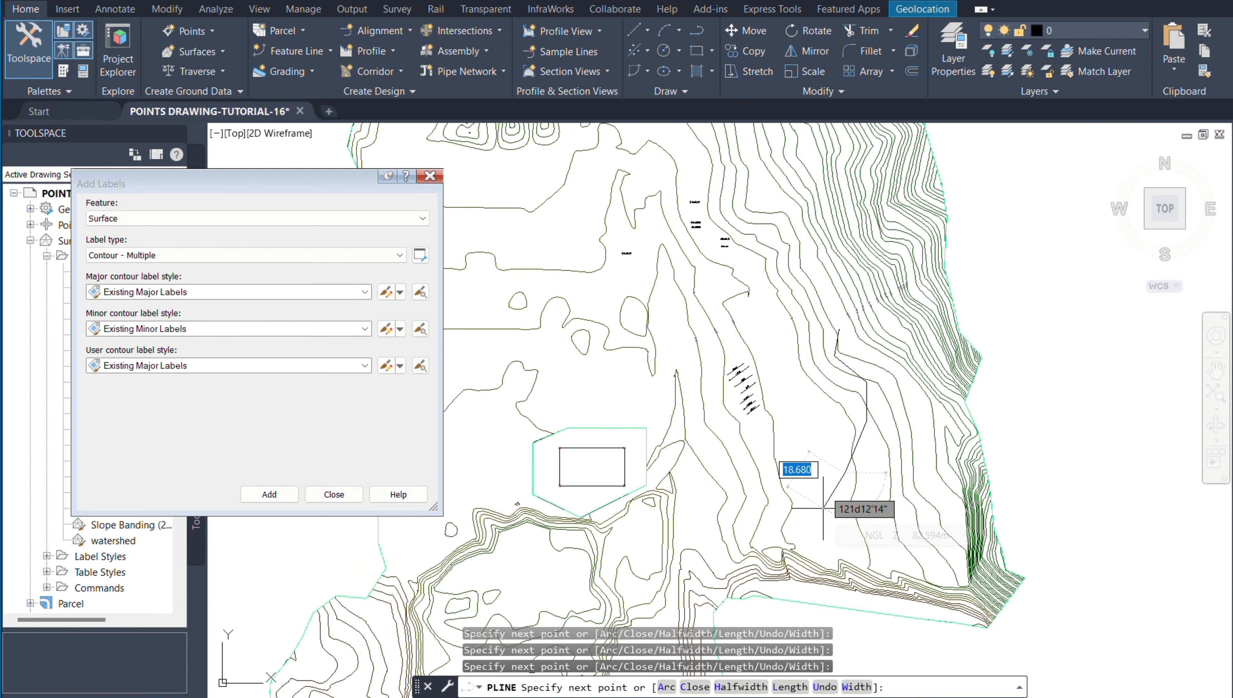
key(Escape)
scroll(871, 419, up, 3)
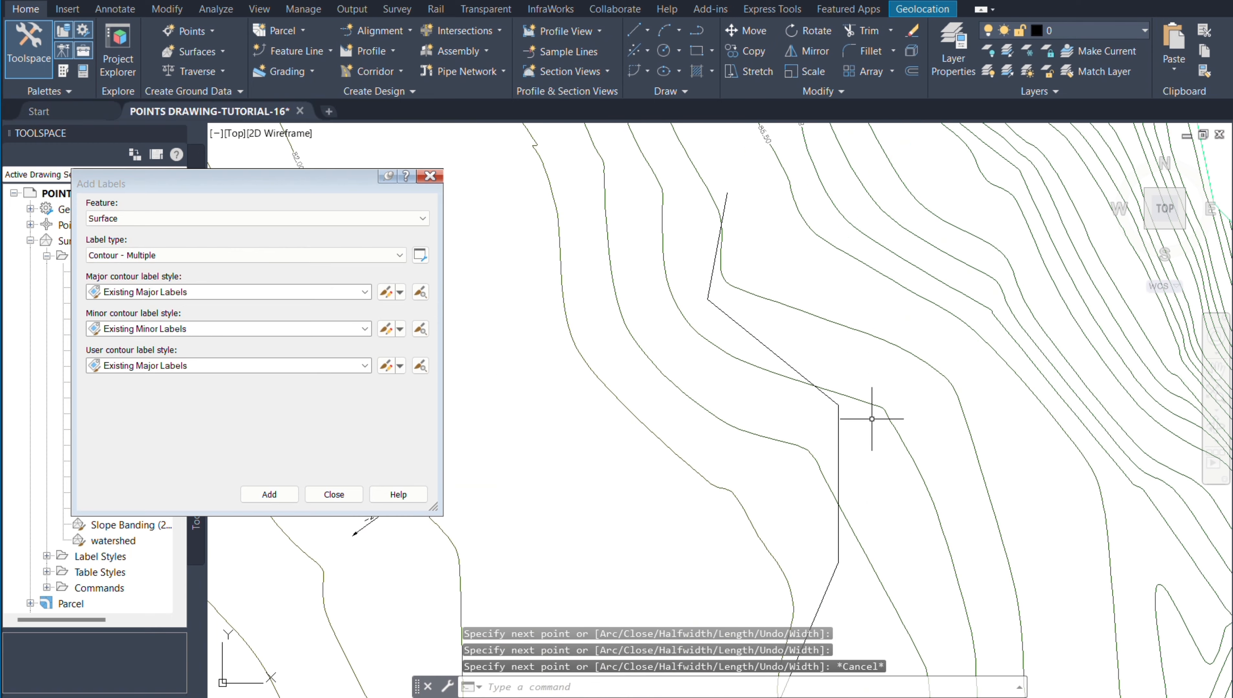
Add Contour - Multiple labels to the NGL surface by selecting the drawn polyline as the label path.
scroll(841, 309, down, 2)
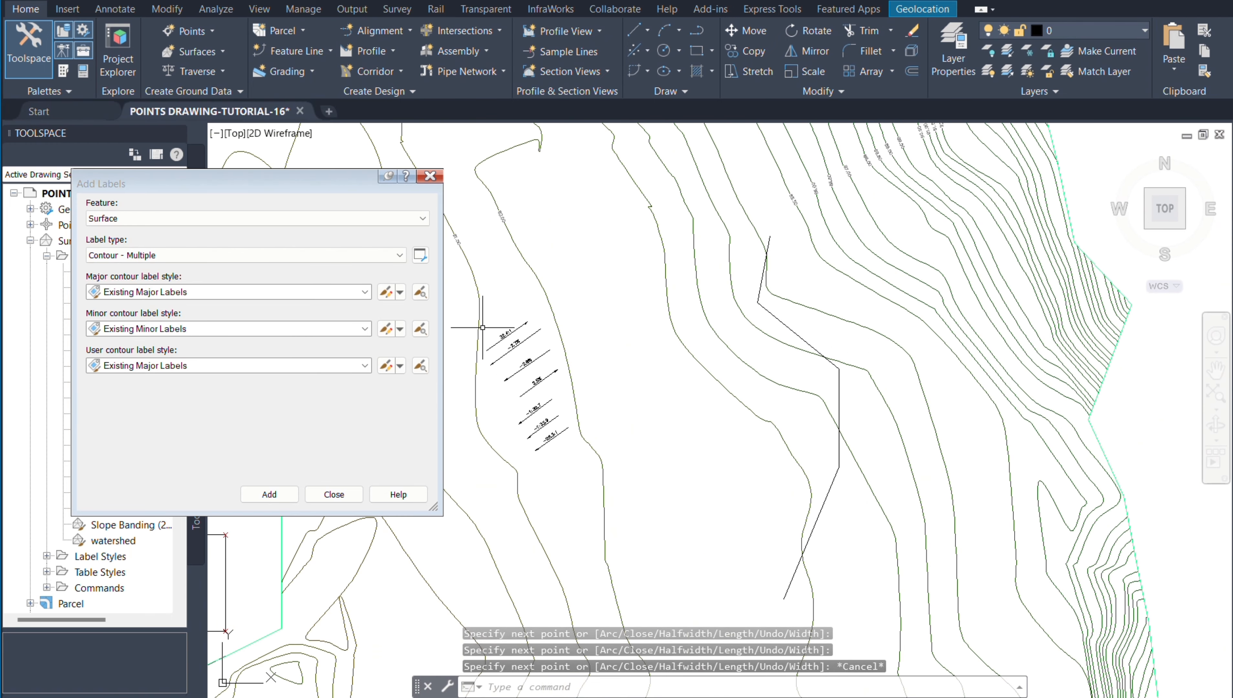
click(281, 494)
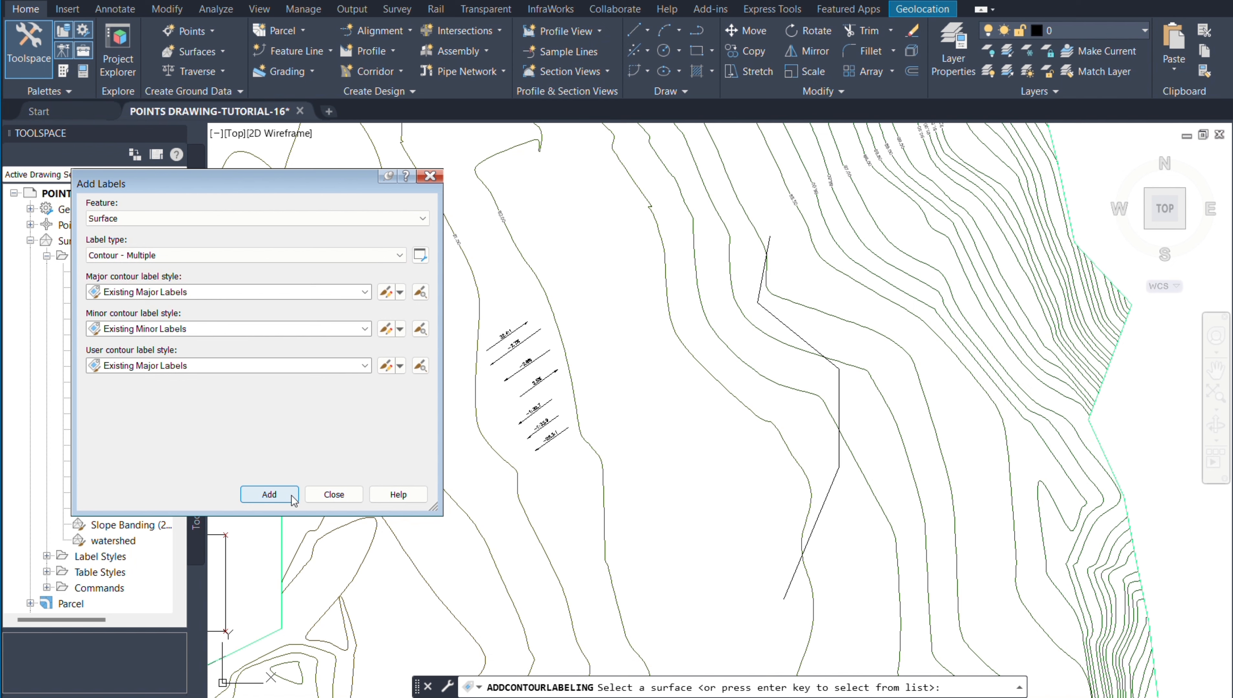
click(733, 395)
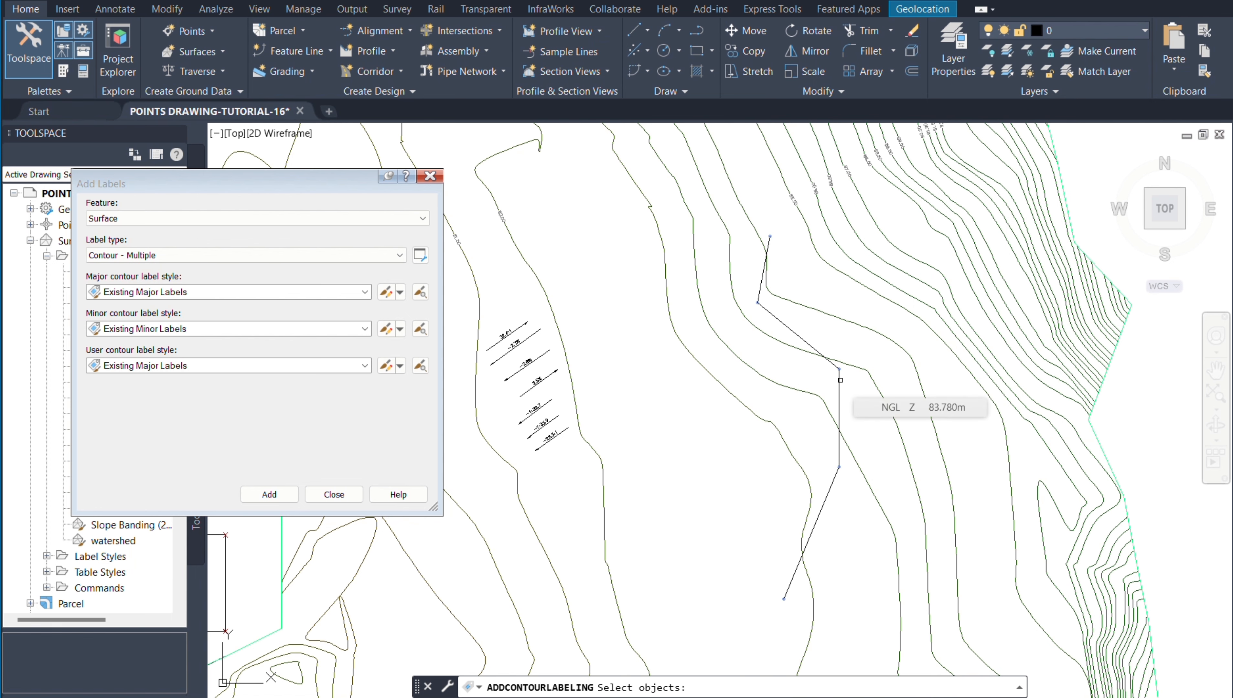
click(840, 380)
key(Return)
scroll(775, 260, up, 5)
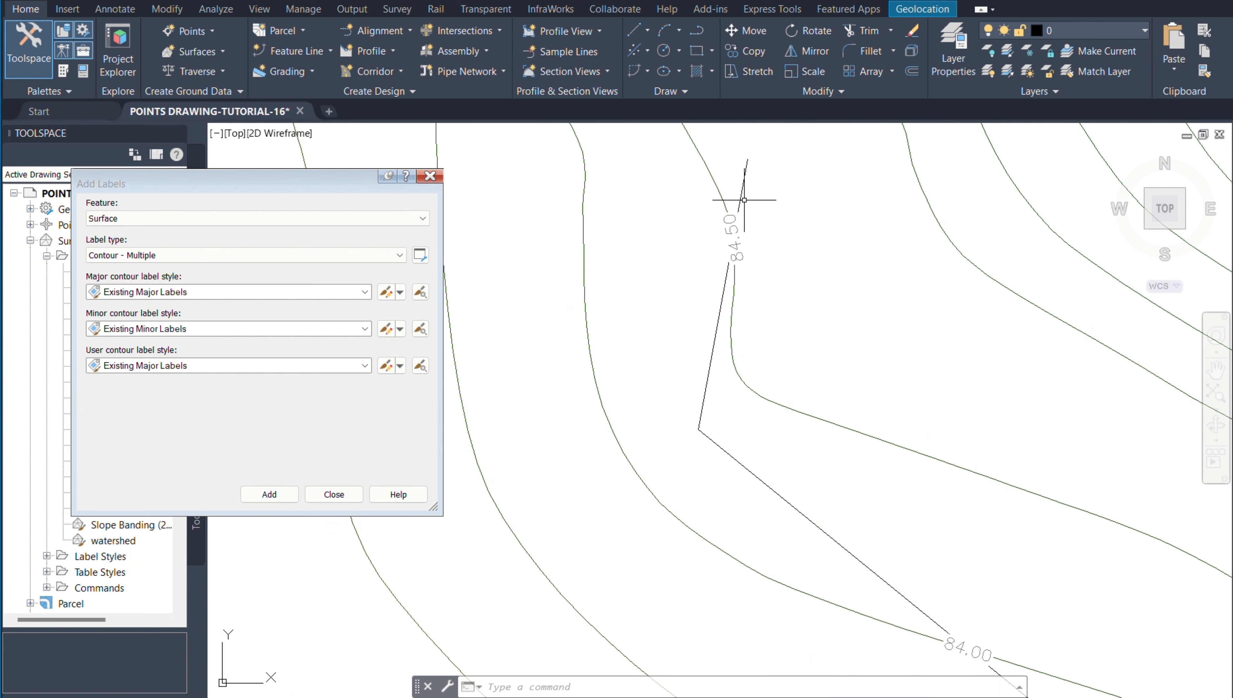
scroll(722, 193, down, 2)
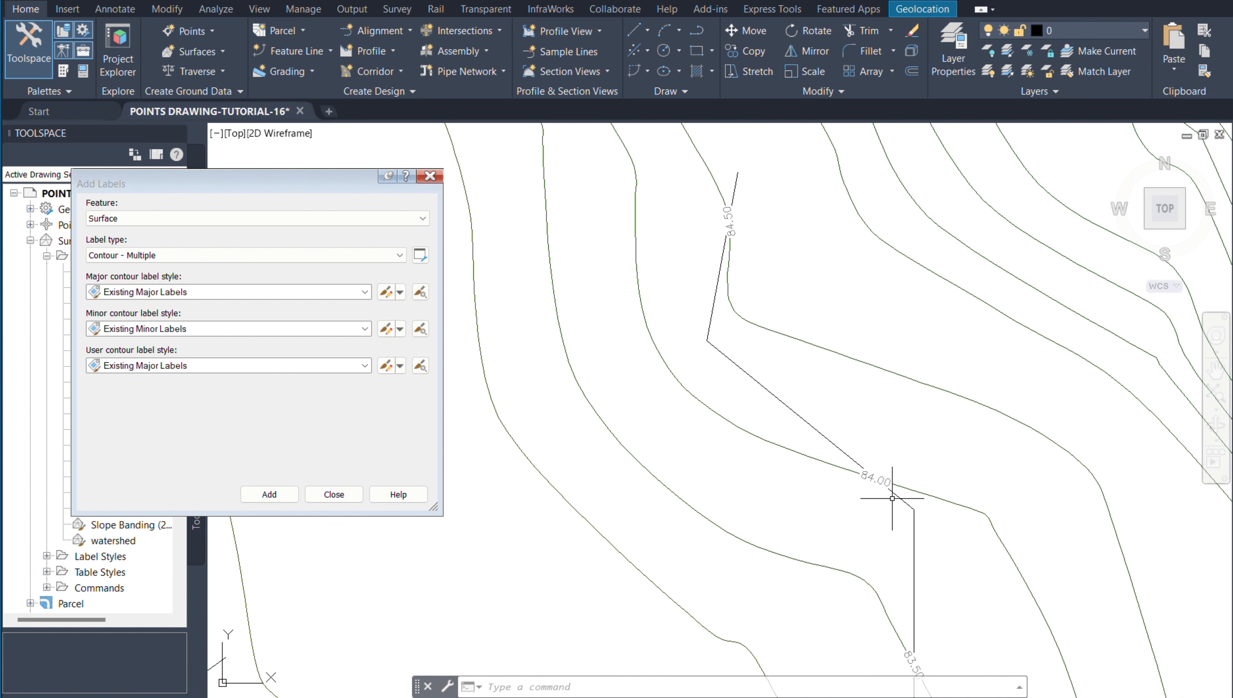
scroll(801, 290, down, 3)
scroll(902, 330, up, 5)
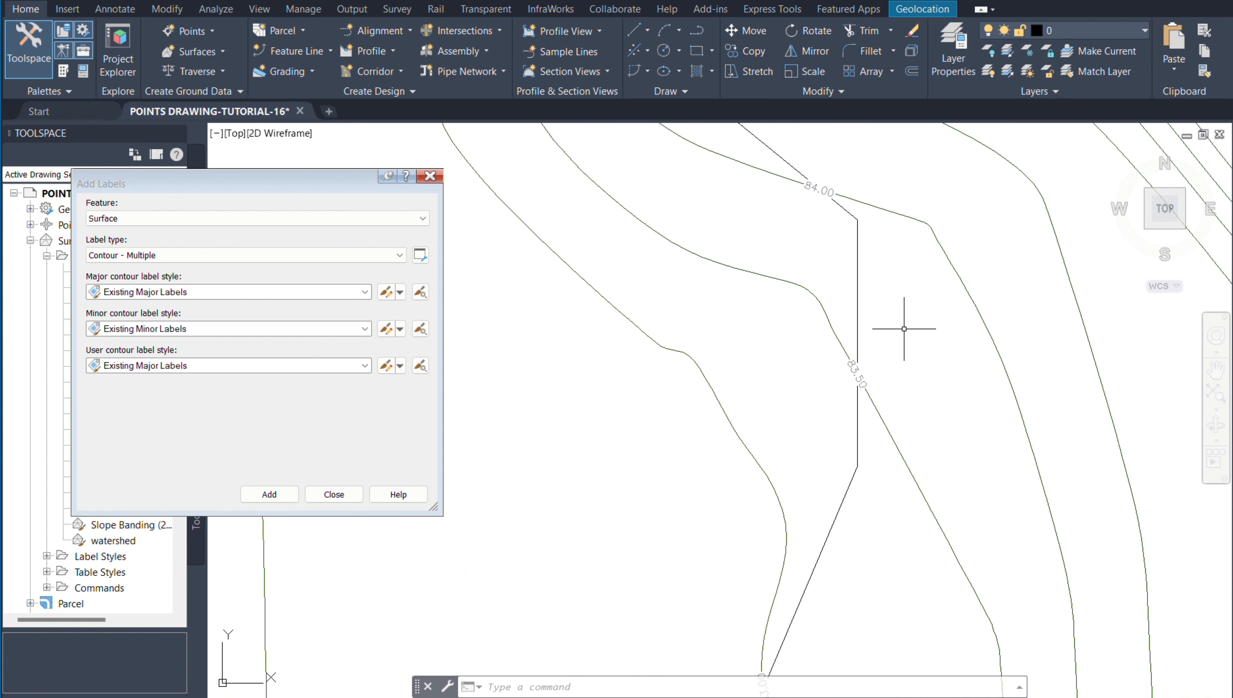
scroll(780, 575, down, 3)
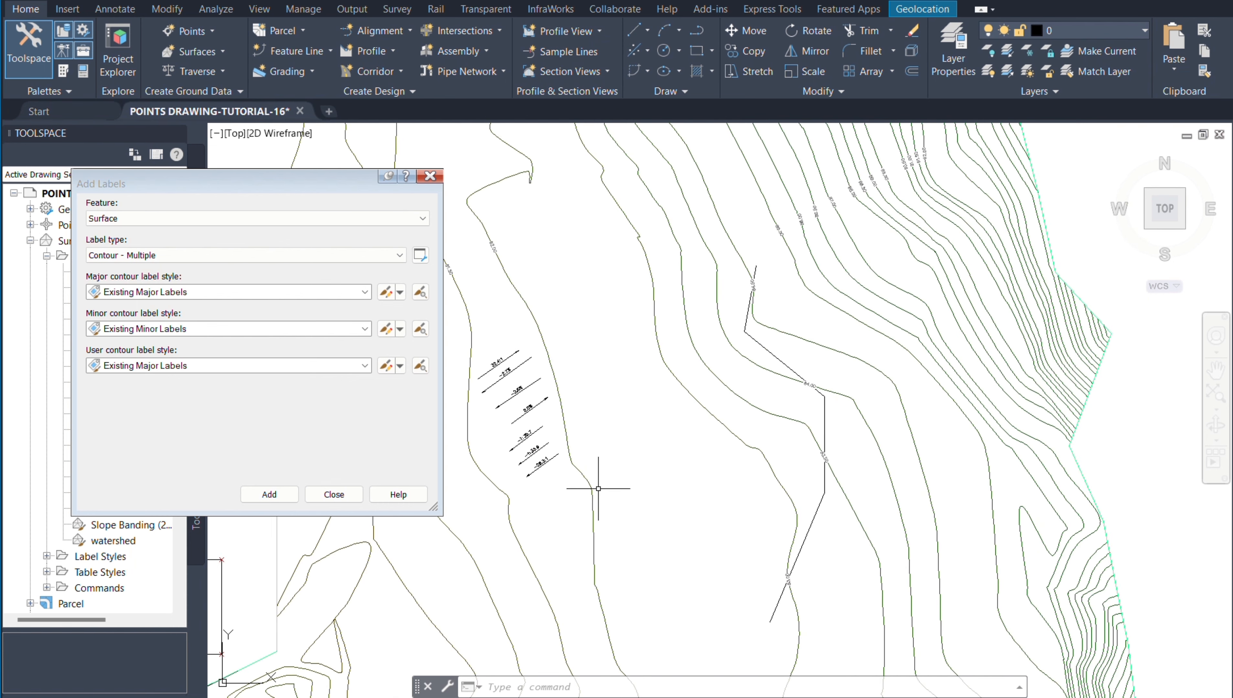
Start Contour - Multiple at interval labels with the existing major and minor styles and choose the NGL surface.
click(176, 256)
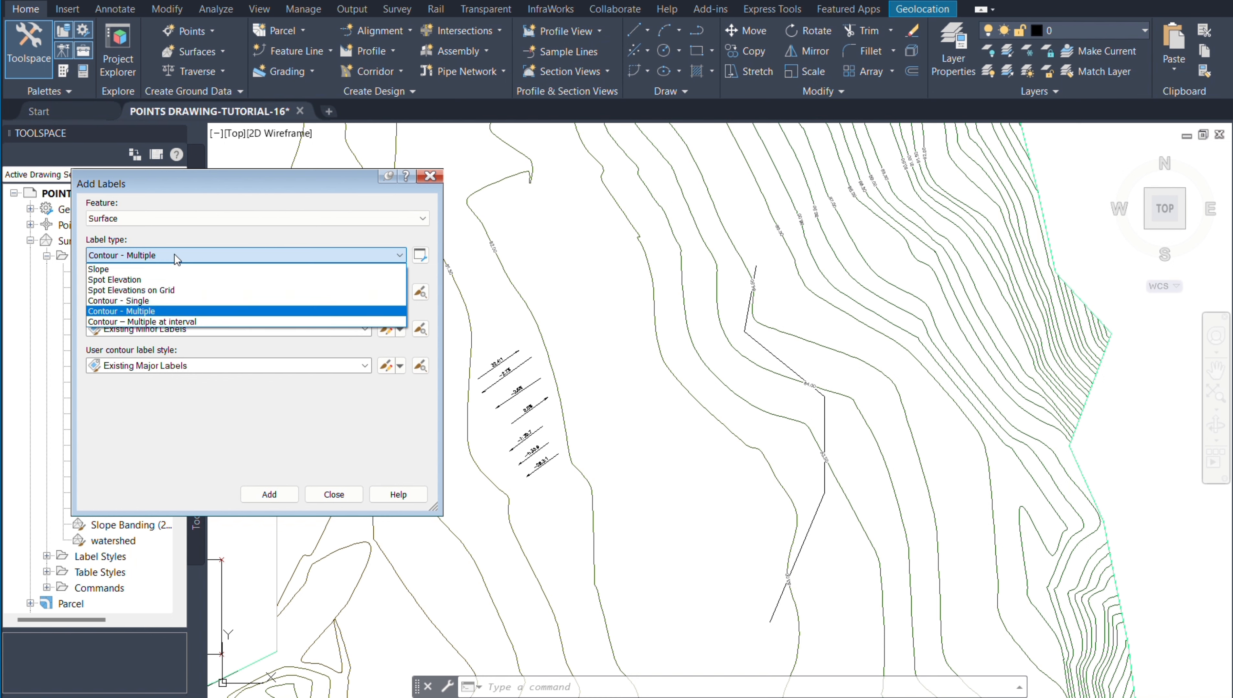
click(167, 321)
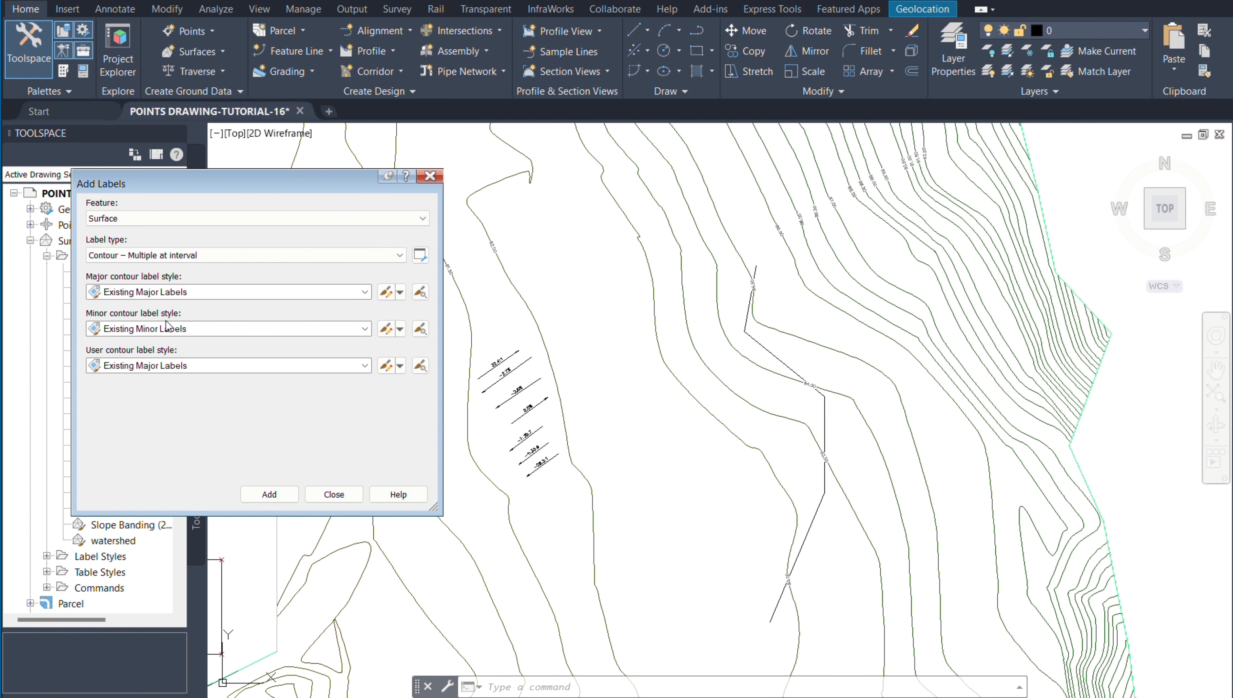
click(276, 495)
scroll(798, 396, down, 4)
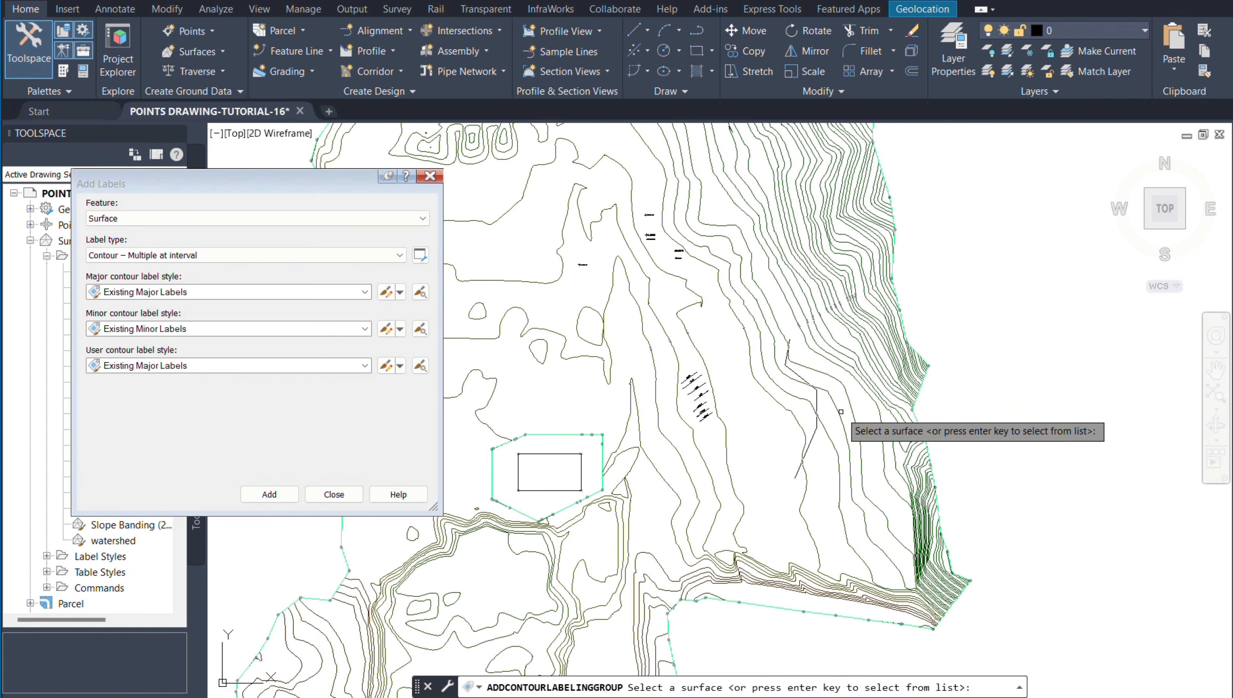
scroll(807, 430, down, 6)
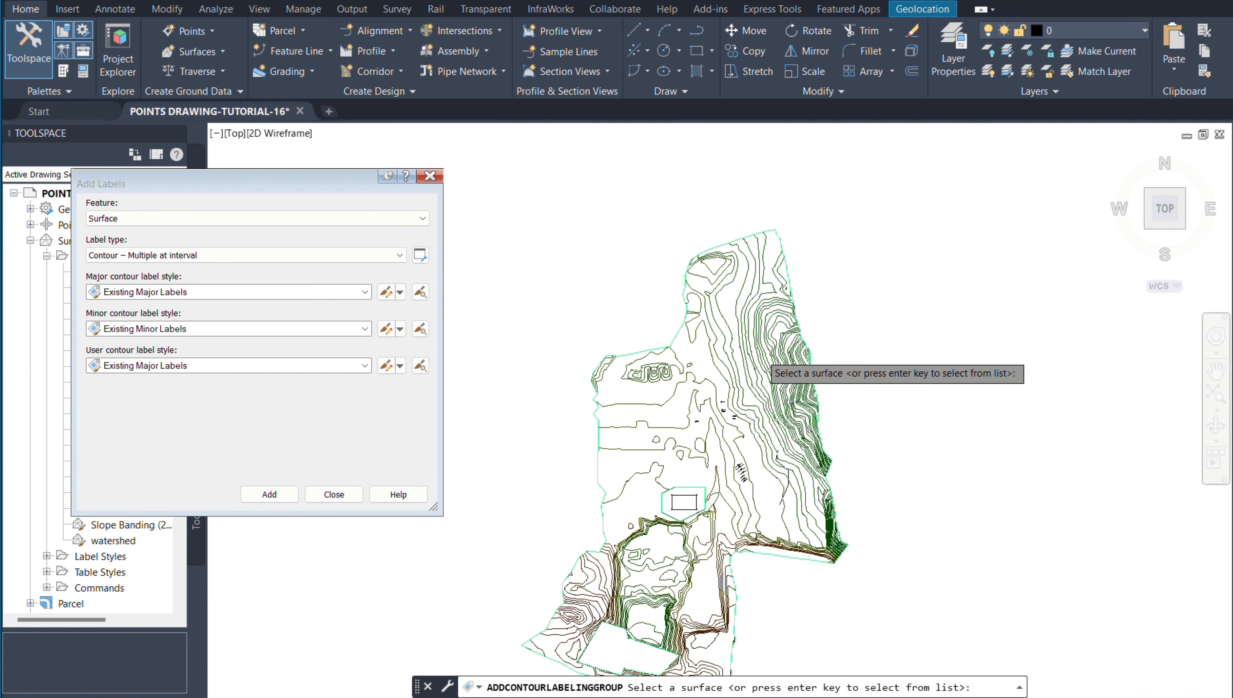
scroll(763, 355, up, 6)
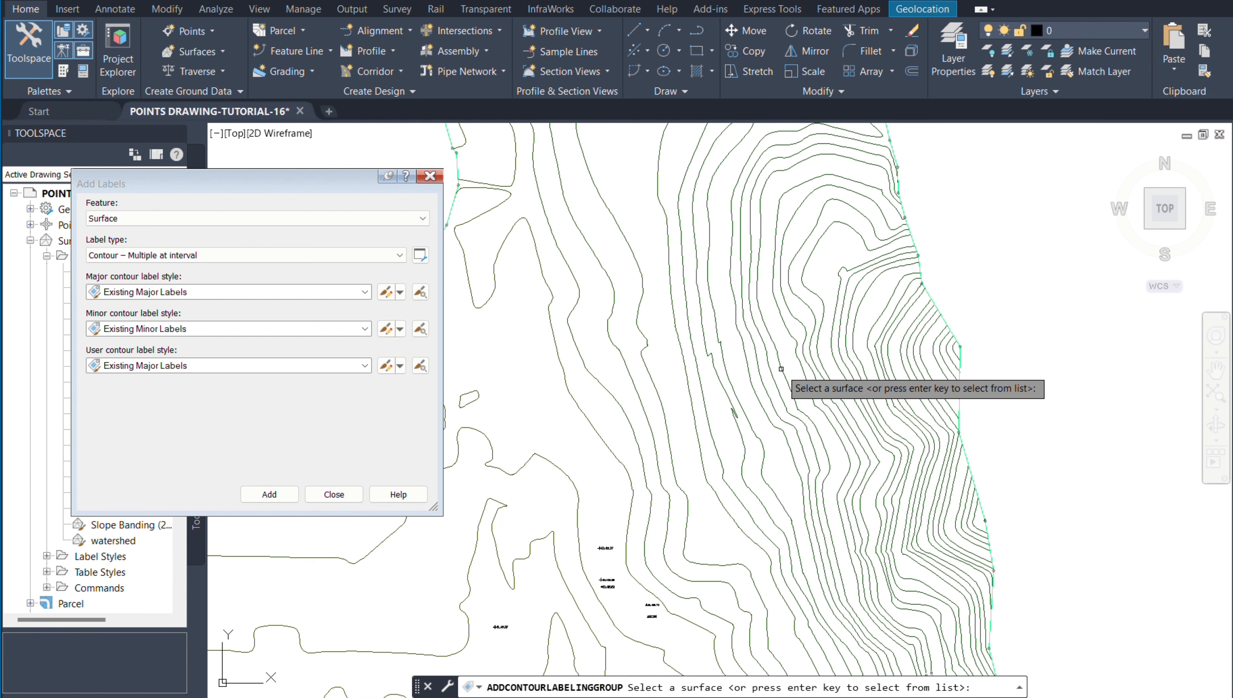
click(781, 369)
click(741, 610)
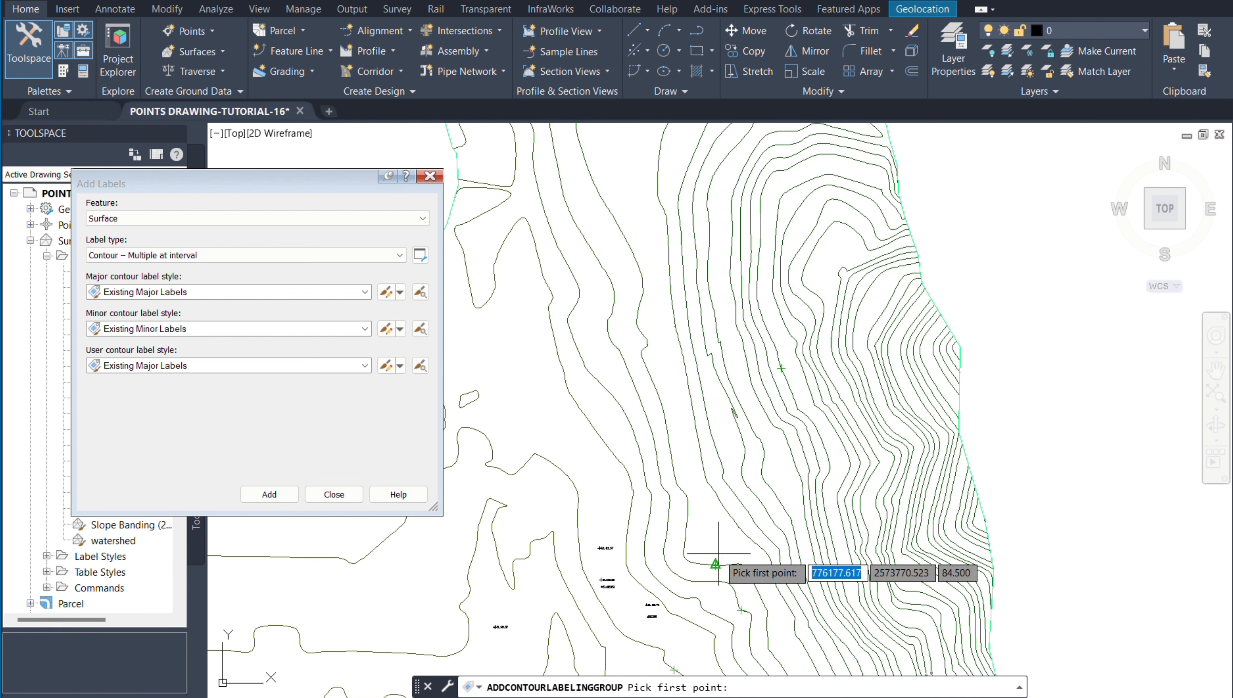
Place a two-point line running west-southwest across the 89.50 to 88.00 contours on the eastern slope and confirm the label interval.
scroll(788, 506, up, 3)
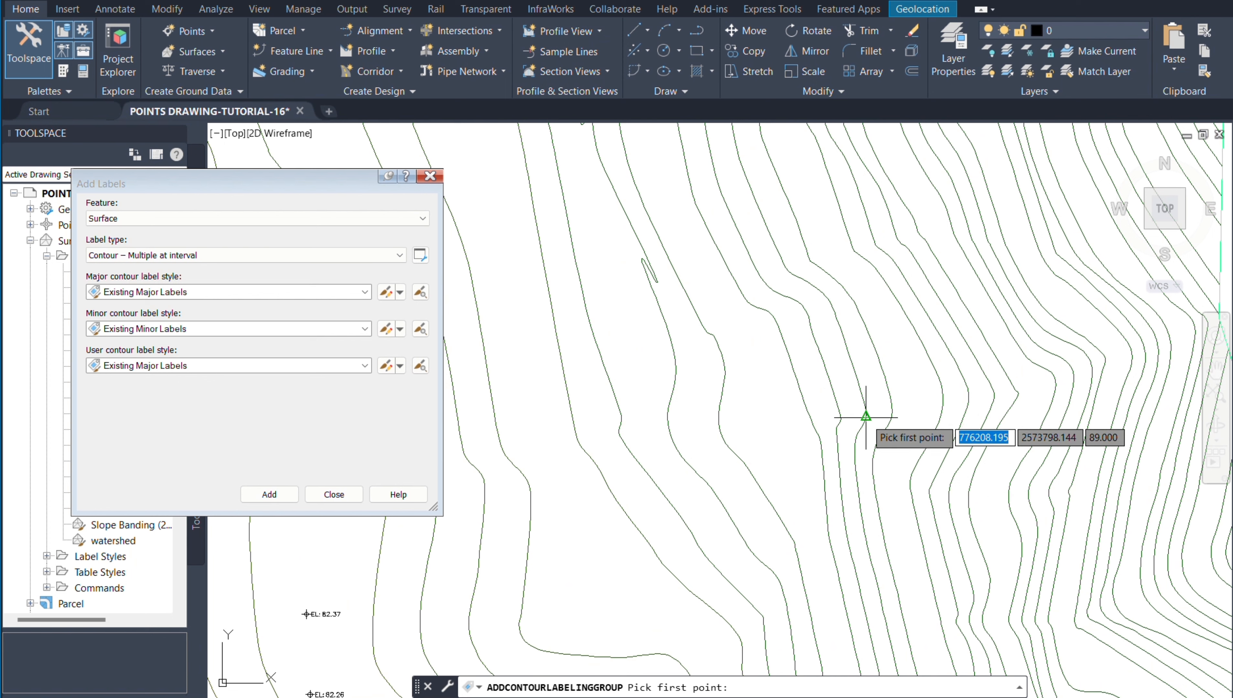
click(891, 338)
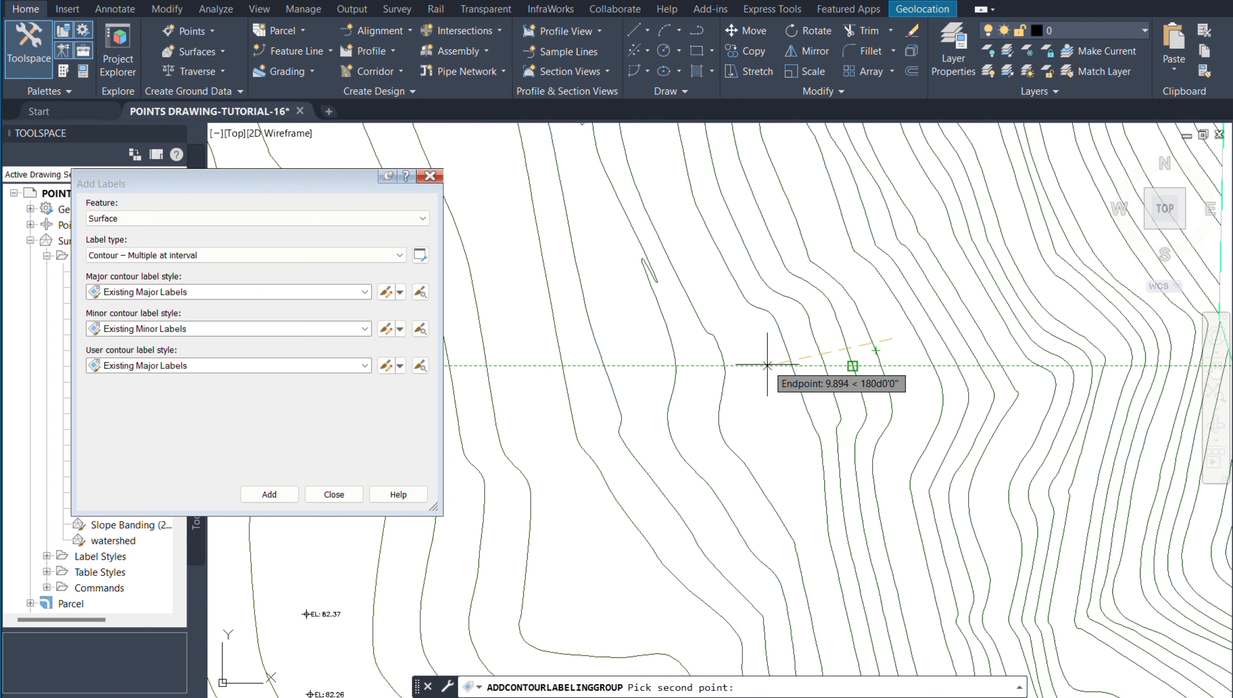
click(767, 365)
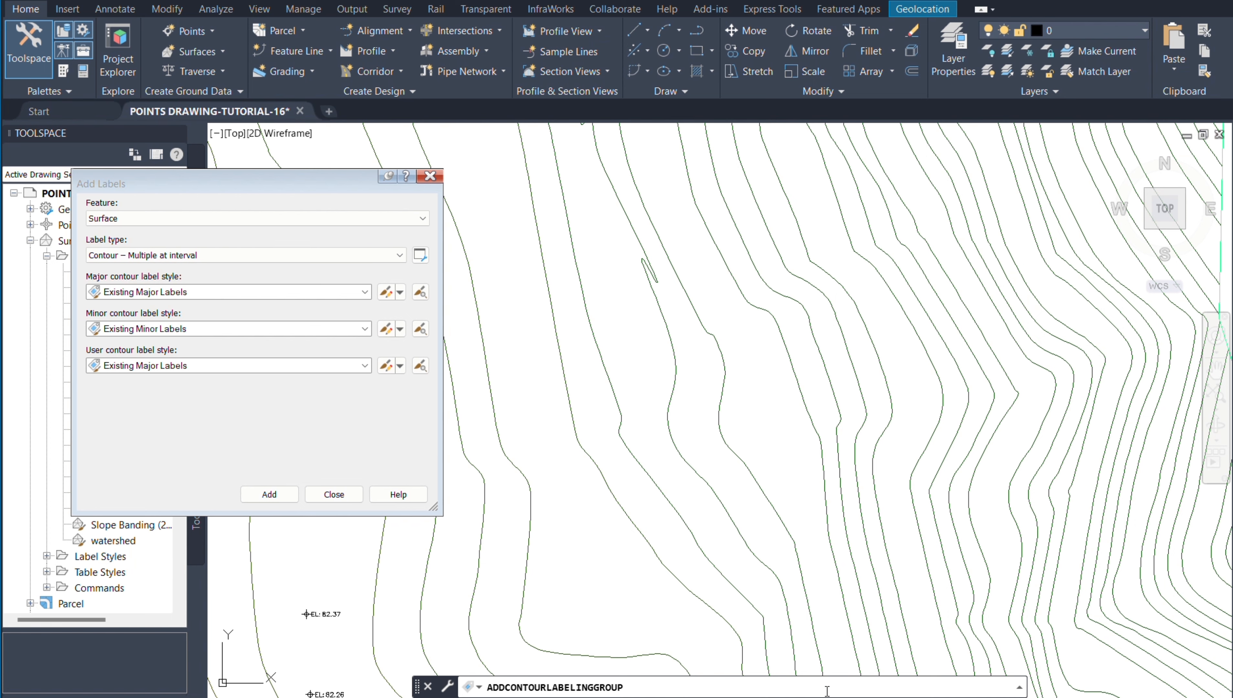
key(Return)
Examine the contour labels repeated at intervals along the contours on the eastern slope, including around their northern bend.
scroll(810, 464, down, 3)
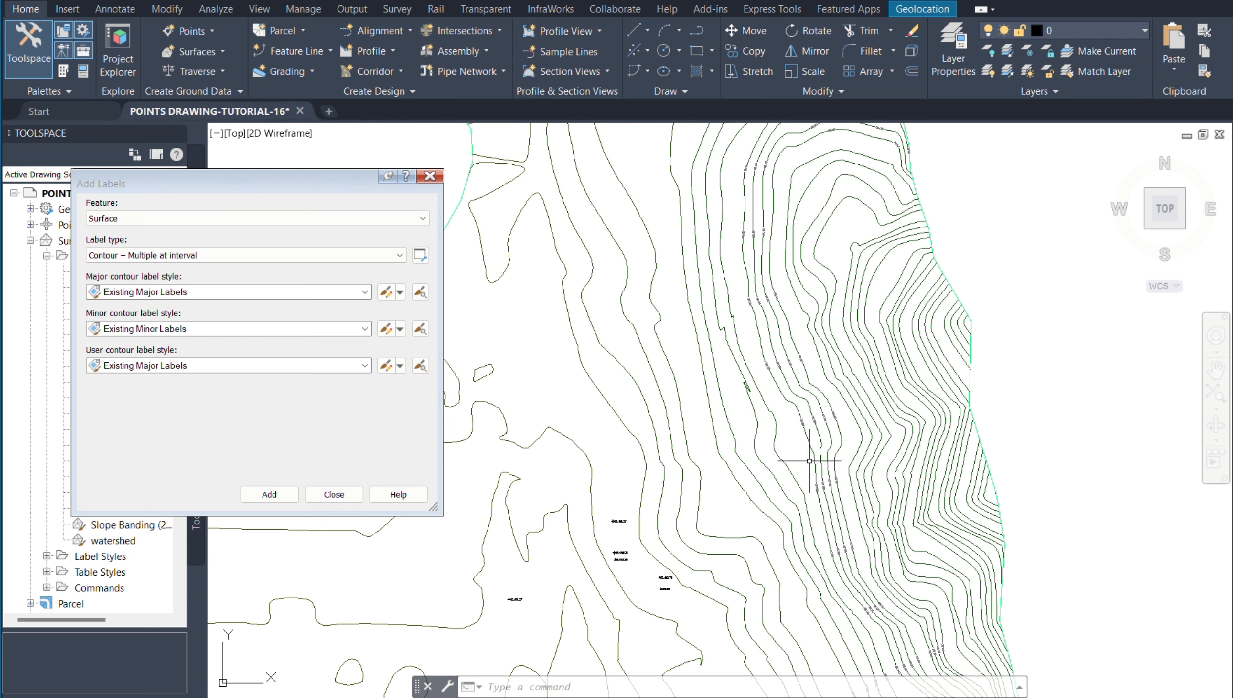
scroll(816, 465, up, 5)
scroll(830, 489, down, 1)
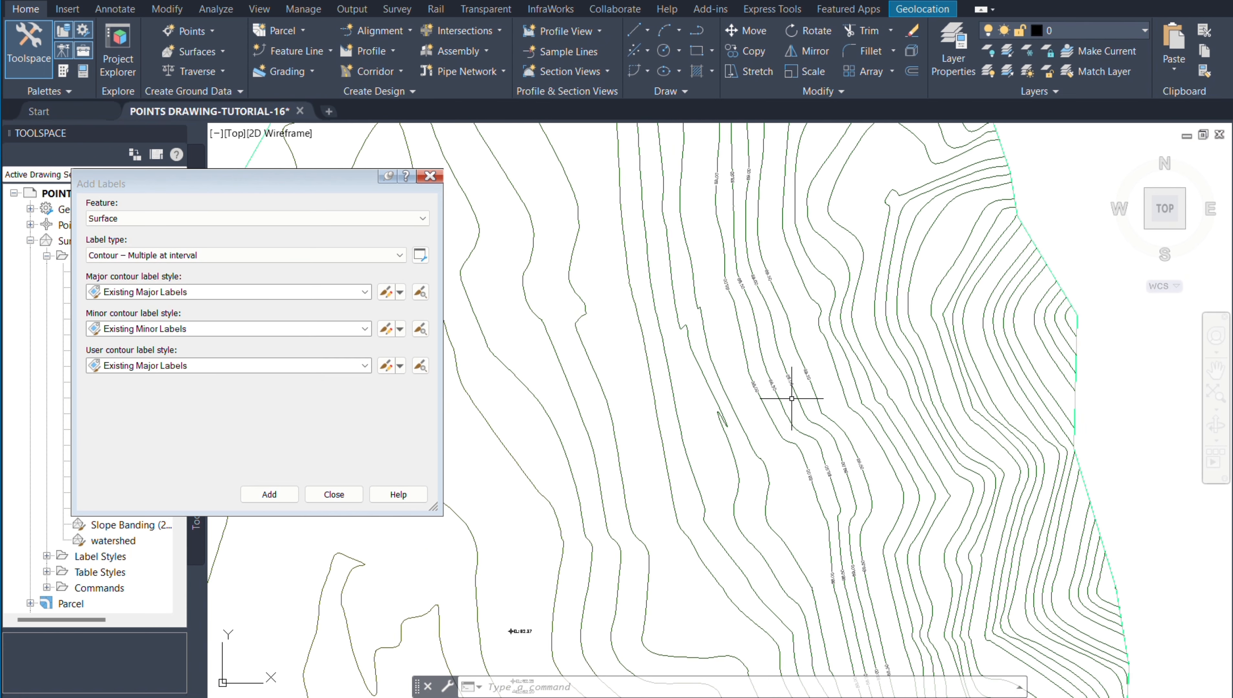
scroll(779, 361, up, 2)
scroll(829, 568, down, 1)
scroll(739, 317, up, 3)
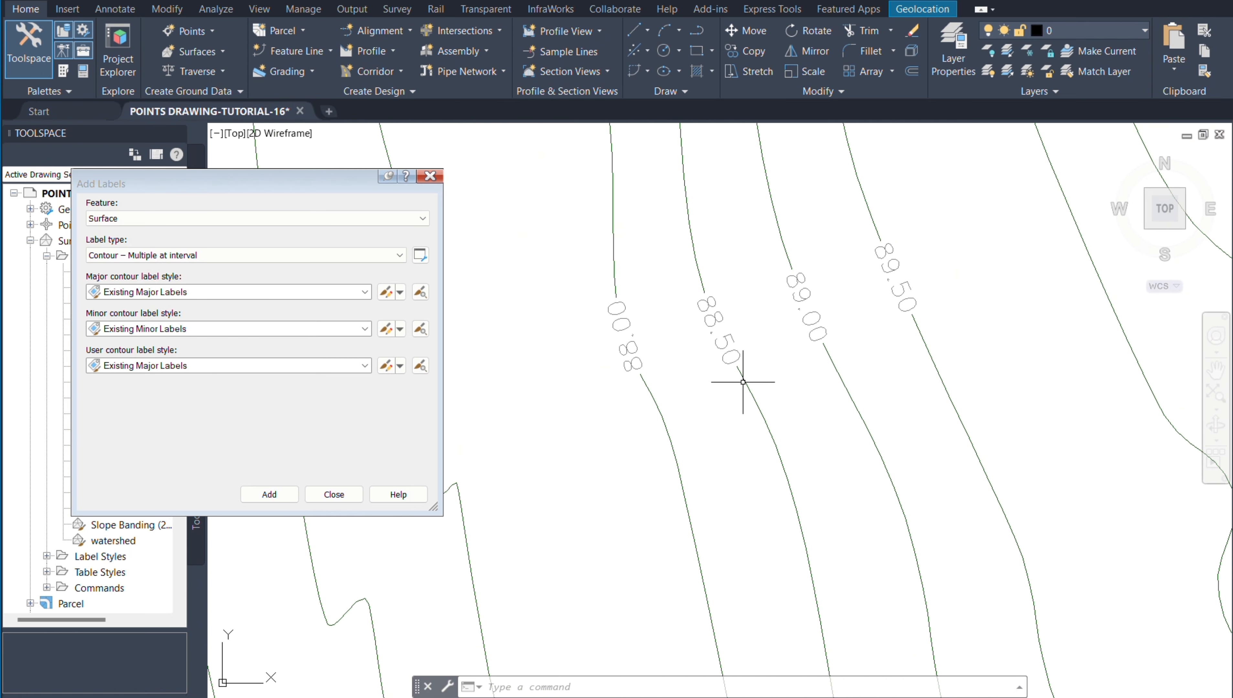
scroll(756, 528, down, 3)
scroll(738, 382, up, 2)
scroll(749, 412, down, 2)
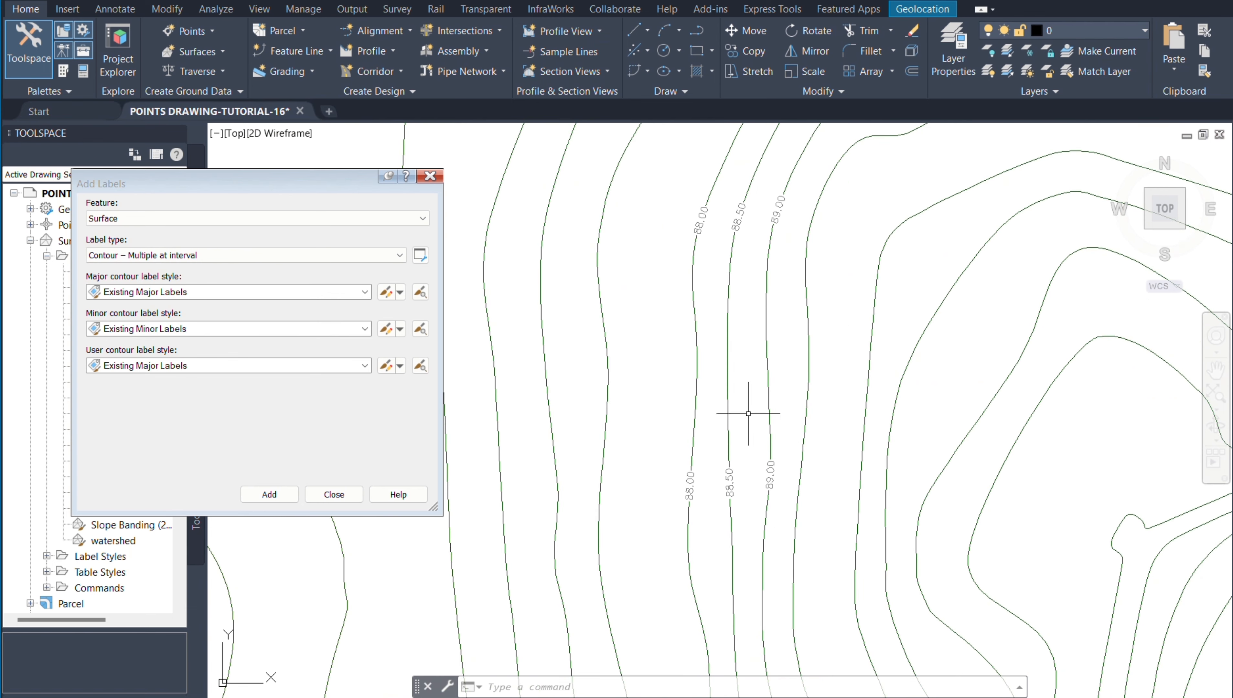
scroll(734, 362, down, 1)
scroll(818, 198, down, 1)
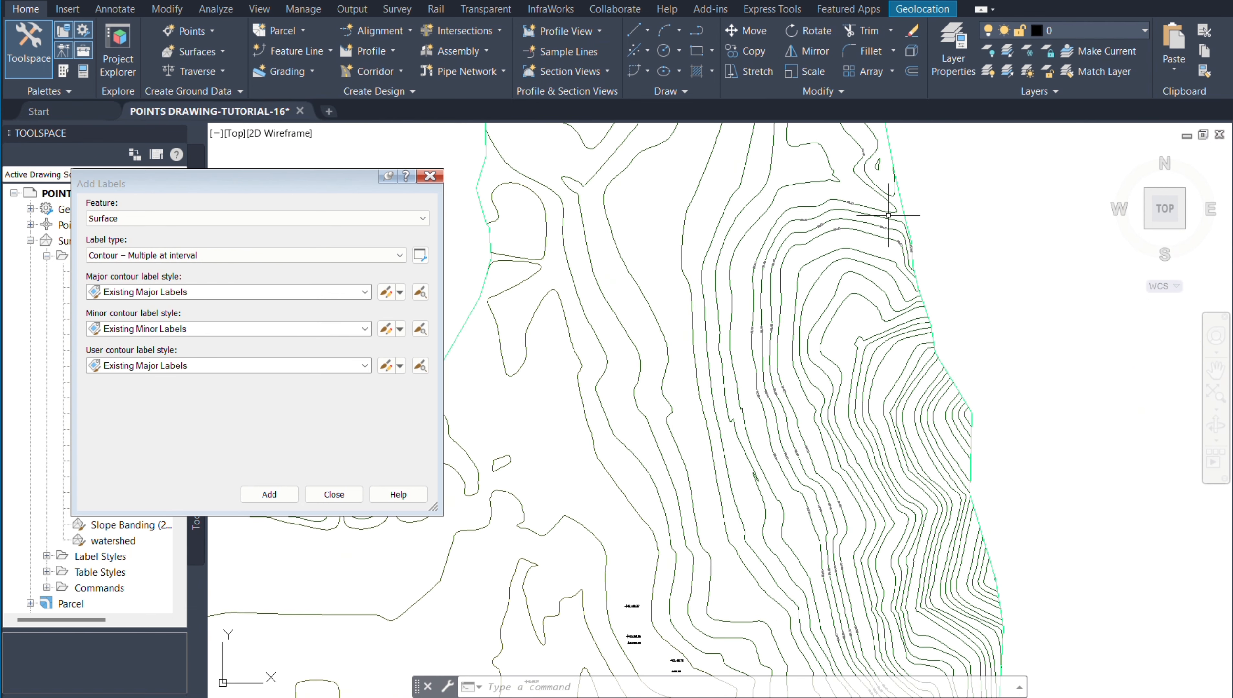
scroll(774, 245, down, 1)
scroll(886, 641, up, 4)
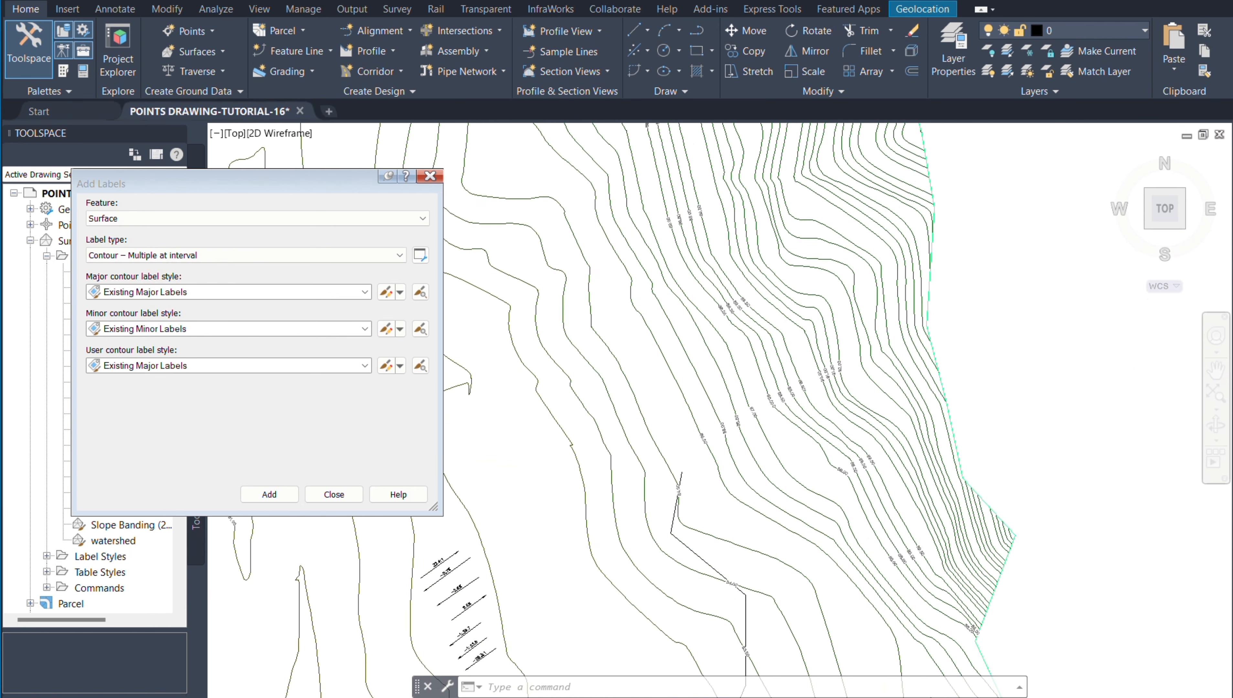
Close the Add Labels dialog and bring the whole surface into view.
scroll(713, 512, down, 1)
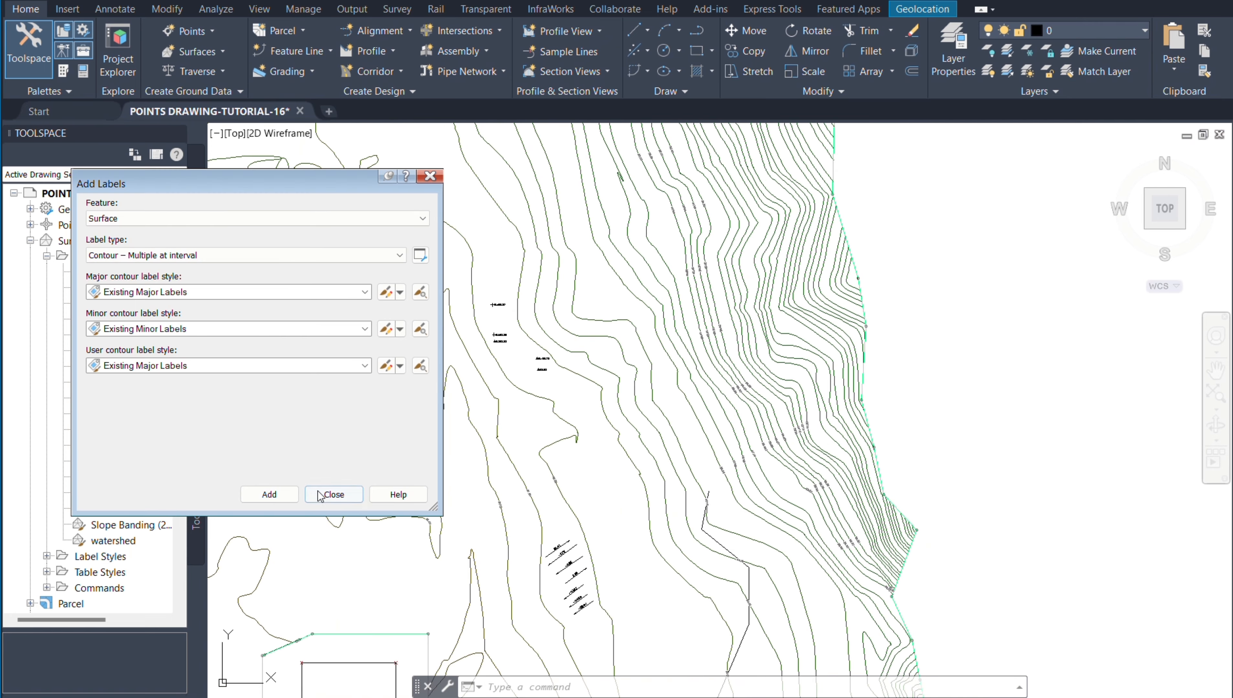
click(334, 495)
scroll(933, 398, down, 4)
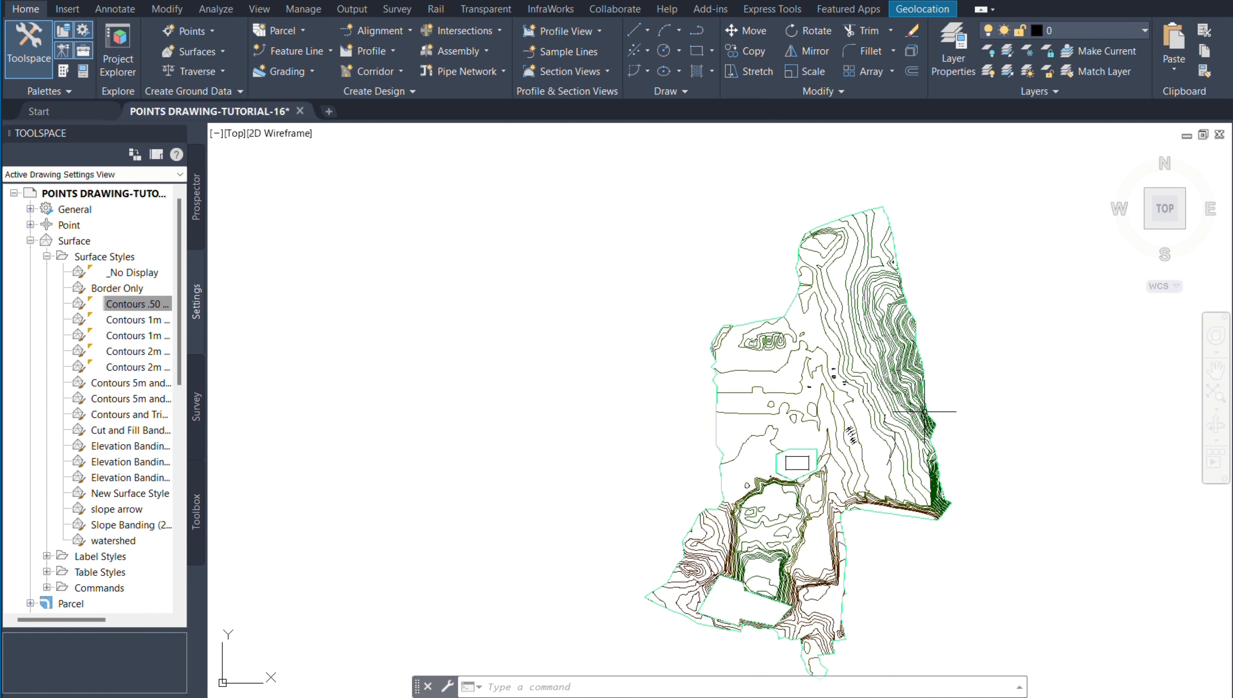